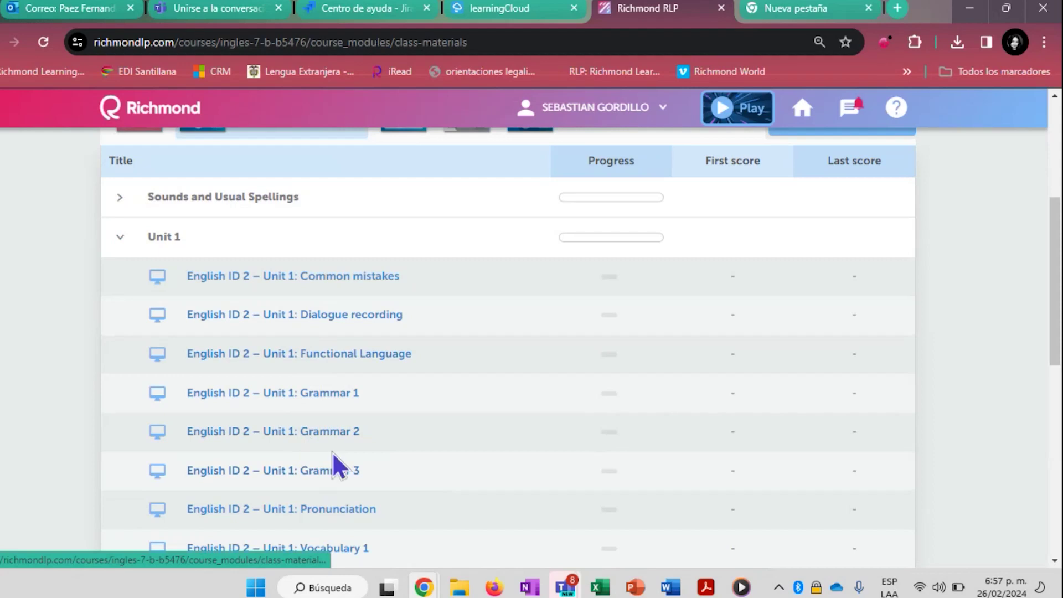
Open the Dialogue recording activity of English ID 2 Unit 1 and view its Watch video page
{"action": "scroll", "coordinate": [332, 452], "scroll_direction": "down", "scroll_amount": 1}
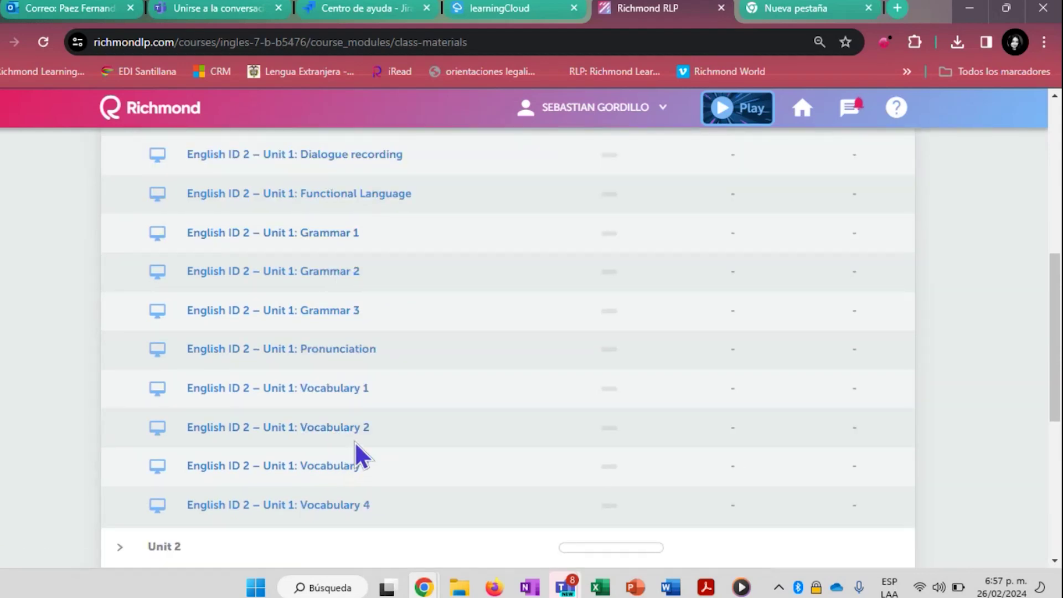
{"action": "left_click", "coordinate": [366, 156]}
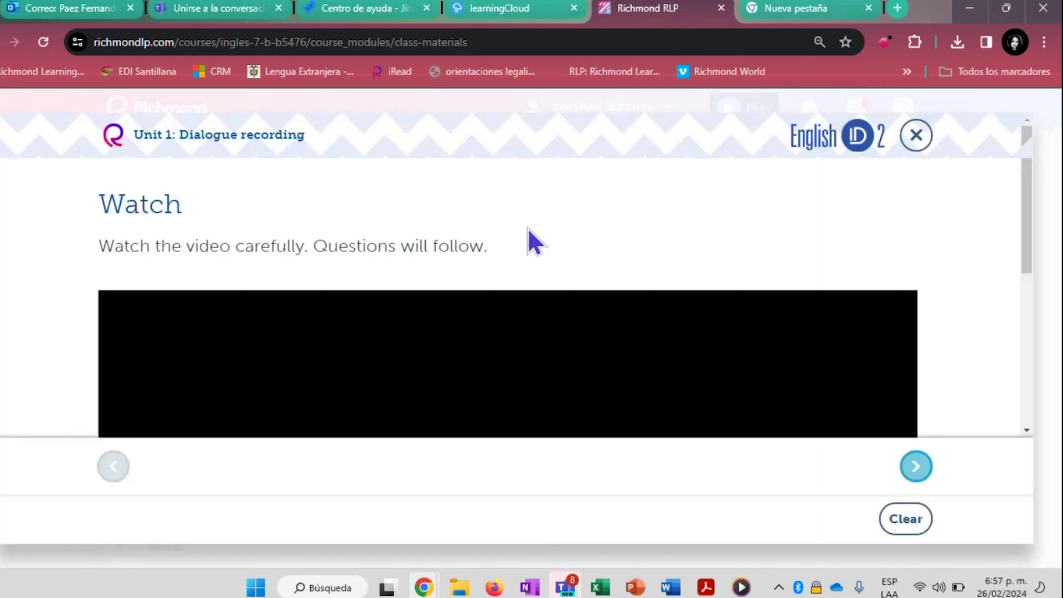
{"action": "scroll", "coordinate": [534, 266], "scroll_direction": "down", "scroll_amount": 4}
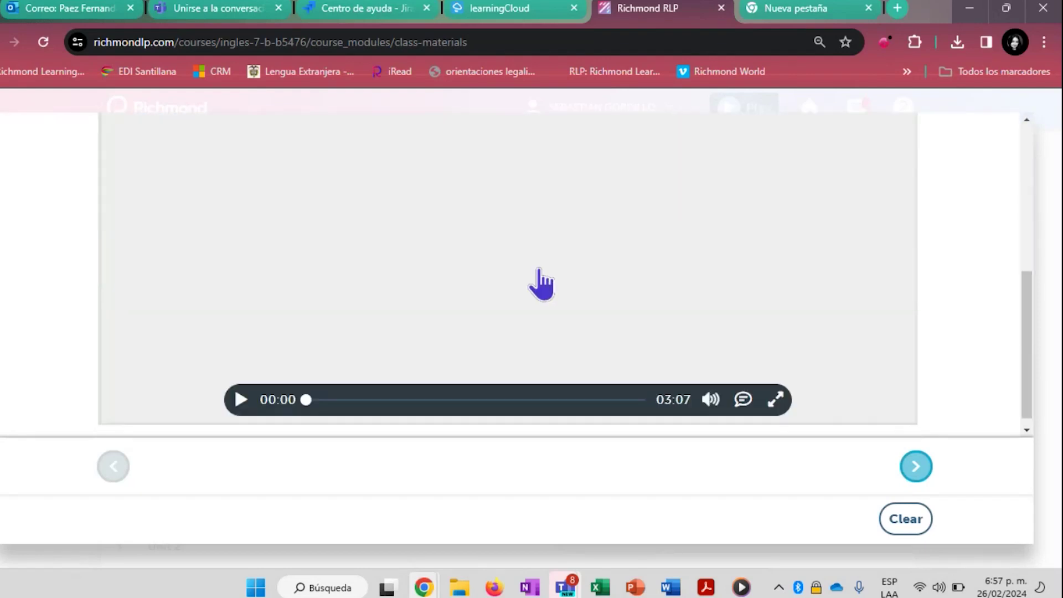
Advance to the activity's Vocabulary exercise and look through its fill-in sentences and answer options
{"action": "left_click", "coordinate": [924, 473]}
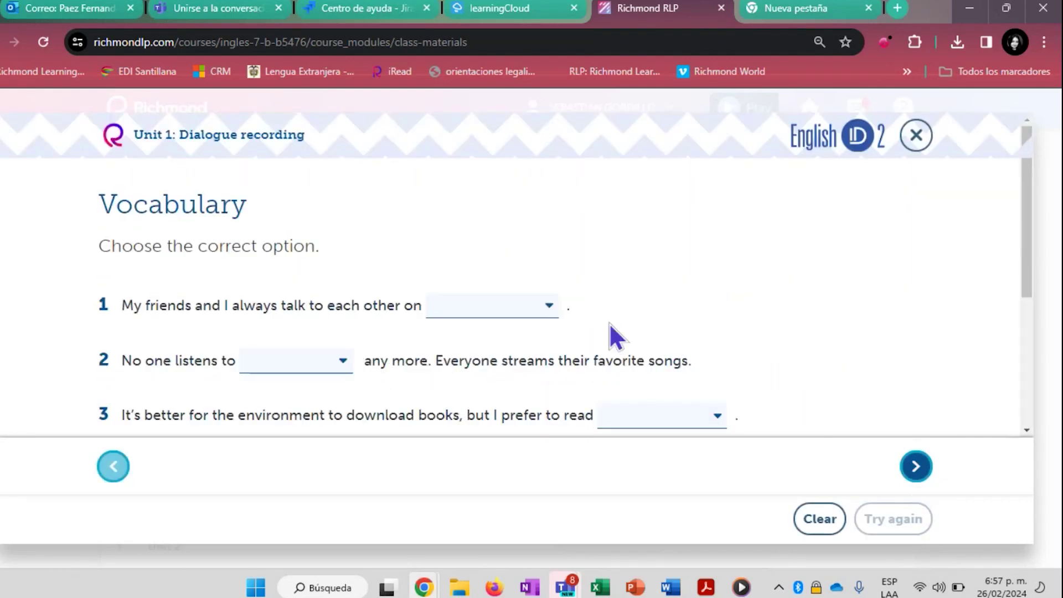
{"action": "left_click", "coordinate": [491, 308]}
{"action": "left_click", "coordinate": [748, 291]}
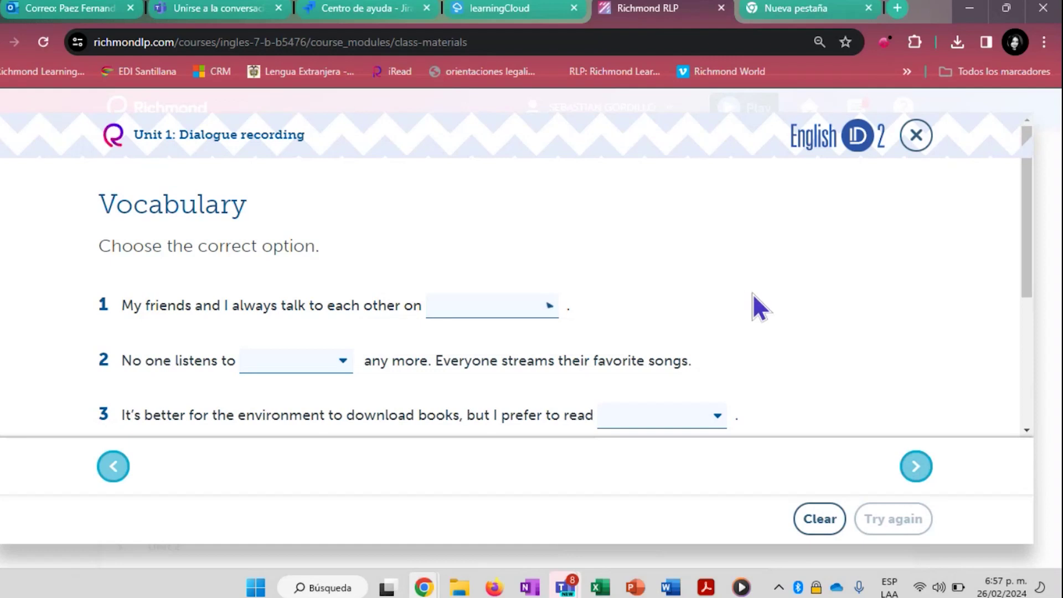
{"action": "scroll", "coordinate": [754, 299], "scroll_direction": "down", "scroll_amount": 4}
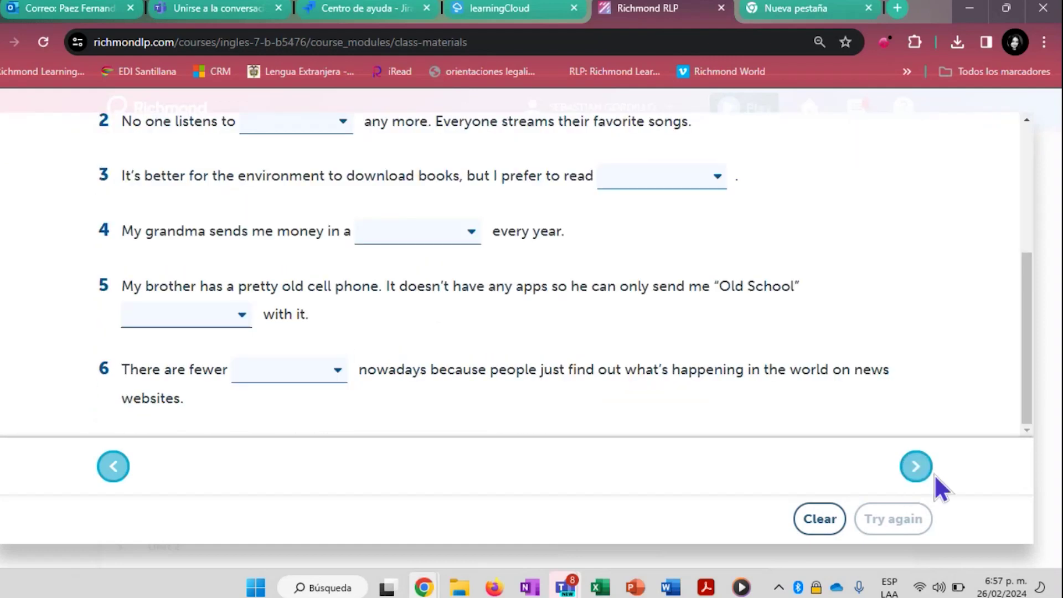
Advance to the dialogue page for recording a character's lines, examine the whole conversation and its playback options, and close the activity
{"action": "left_click", "coordinate": [916, 467]}
{"action": "scroll", "coordinate": [693, 332], "scroll_direction": "down", "scroll_amount": 5}
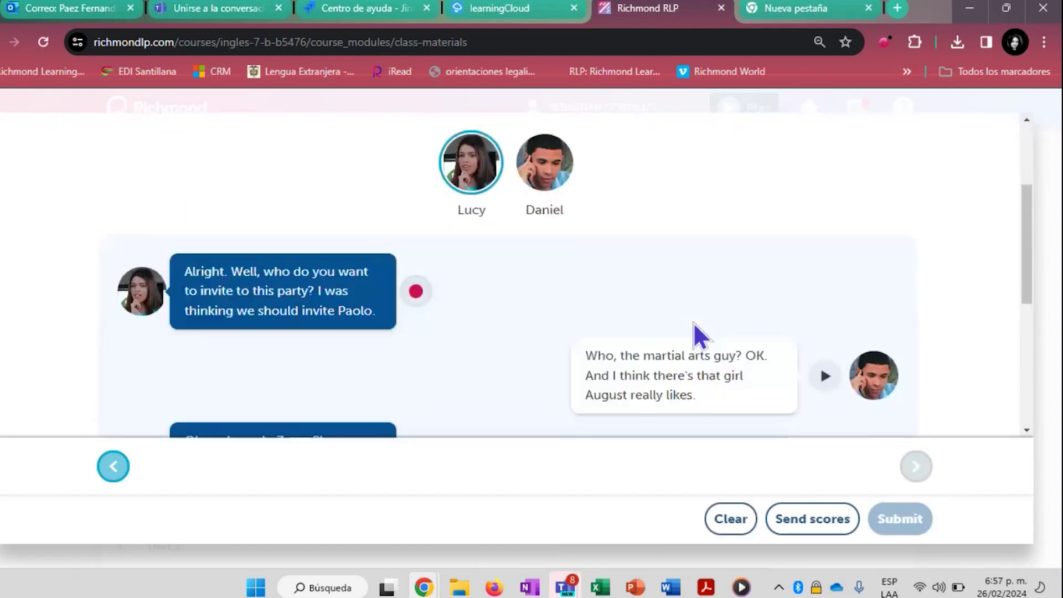
{"action": "scroll", "coordinate": [693, 327], "scroll_direction": "up", "scroll_amount": 5}
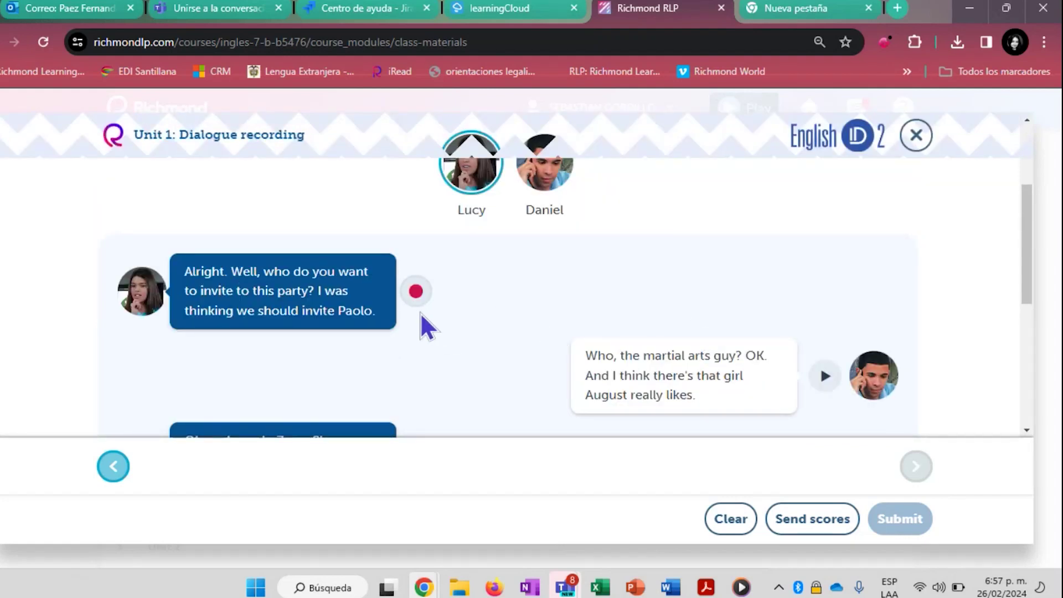
{"action": "scroll", "coordinate": [418, 326], "scroll_direction": "up", "scroll_amount": 2}
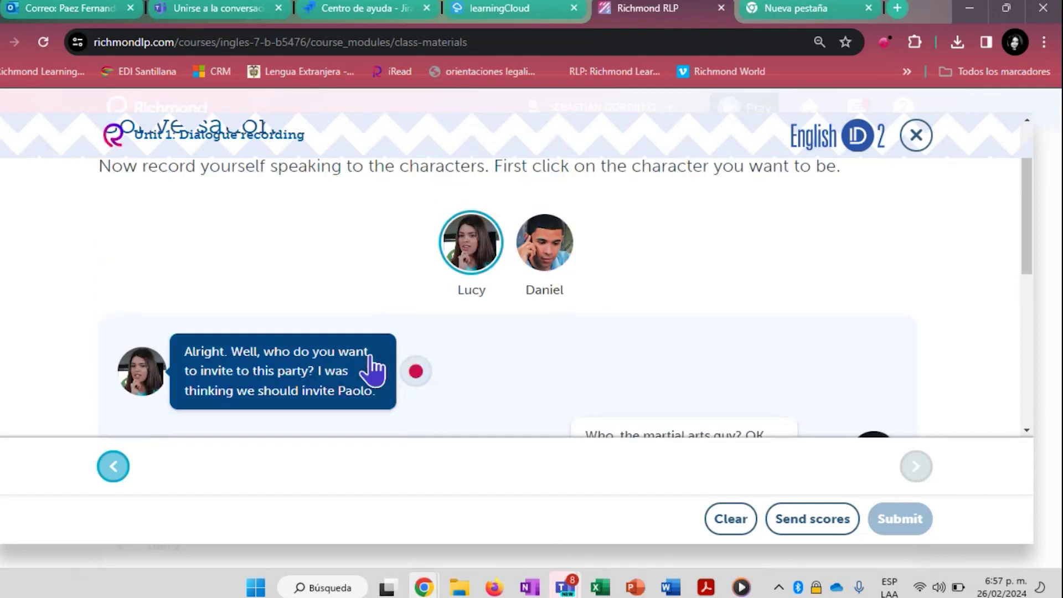
{"action": "scroll", "coordinate": [387, 377], "scroll_direction": "down", "scroll_amount": 1}
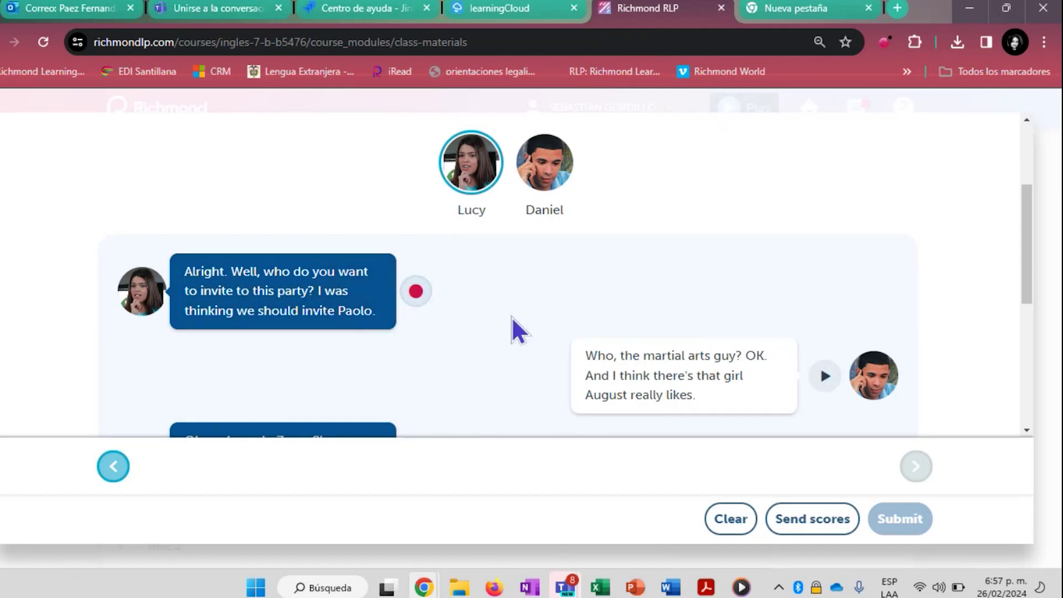
{"action": "scroll", "coordinate": [615, 393], "scroll_direction": "down", "scroll_amount": 1}
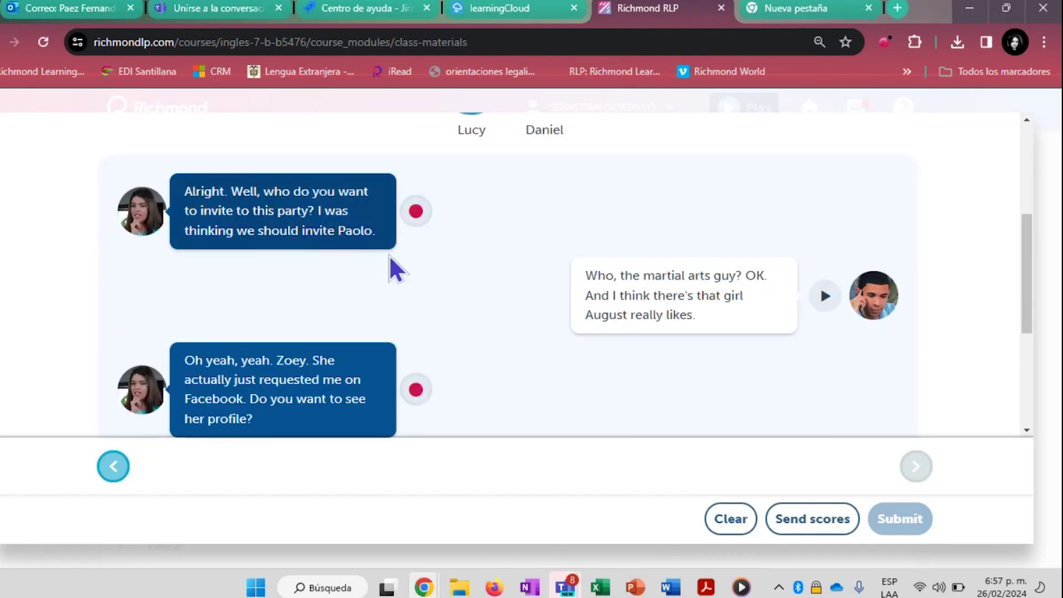
{"action": "scroll", "coordinate": [390, 256], "scroll_direction": "down", "scroll_amount": 3}
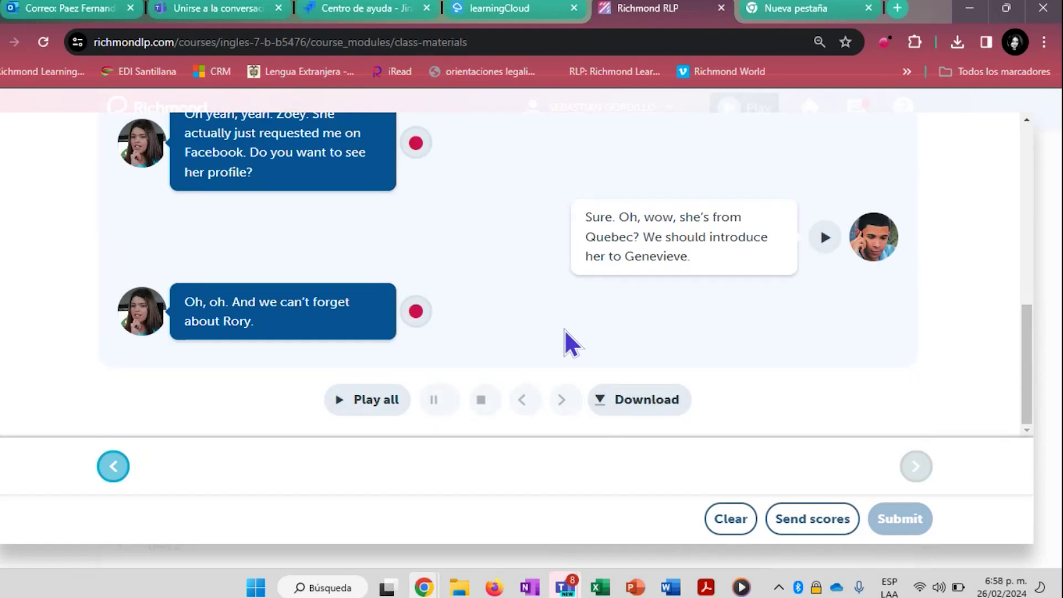
{"action": "scroll", "coordinate": [572, 327], "scroll_direction": "up", "scroll_amount": 10}
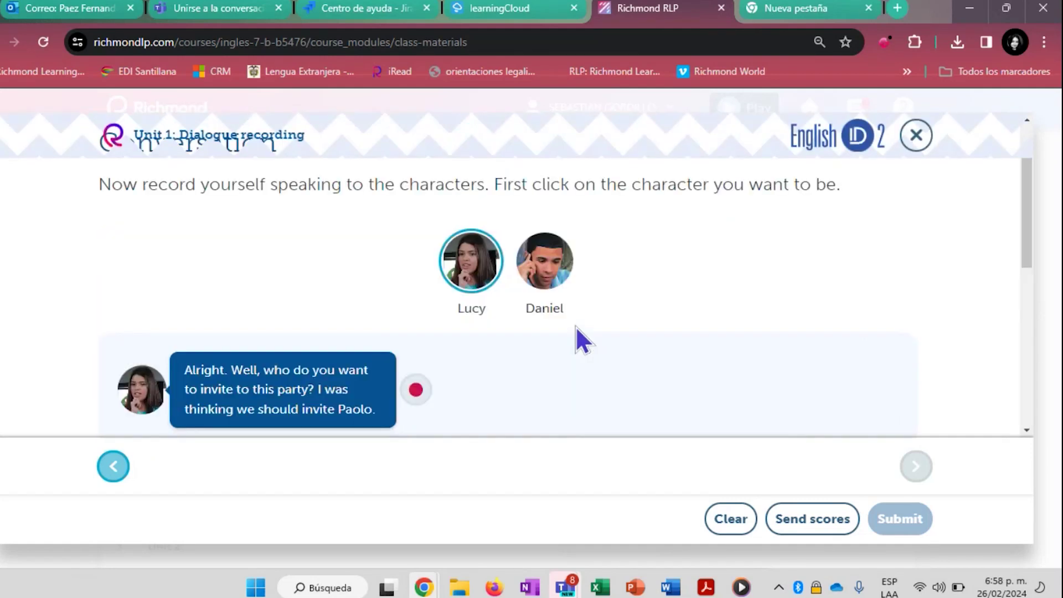
{"action": "left_click", "coordinate": [904, 151]}
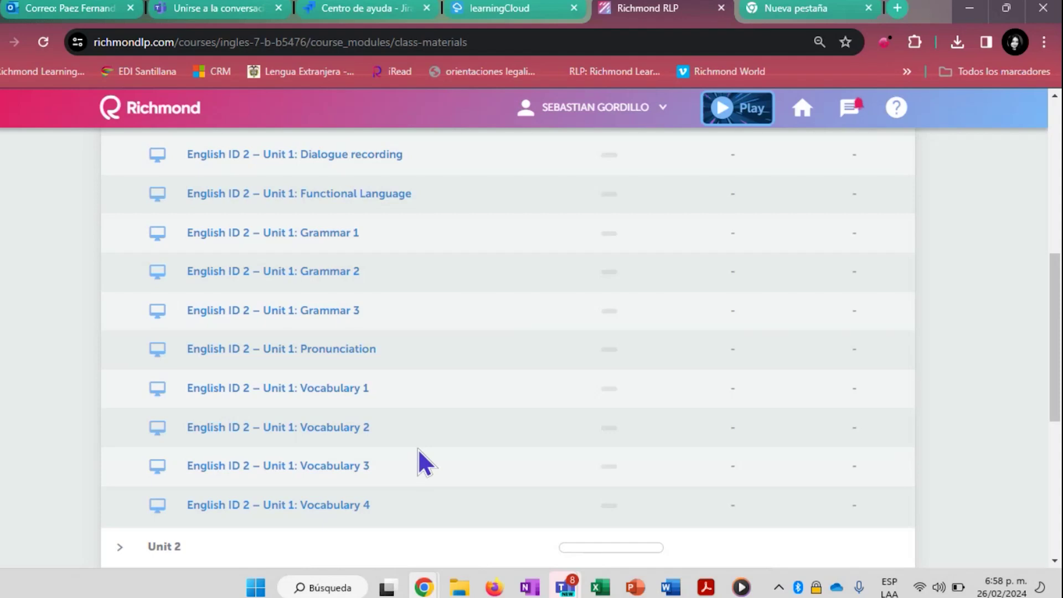
Open the Unit 1 Common mistakes activity and view the answer options of the first sentences
{"action": "scroll", "coordinate": [418, 450], "scroll_direction": "up", "scroll_amount": 1}
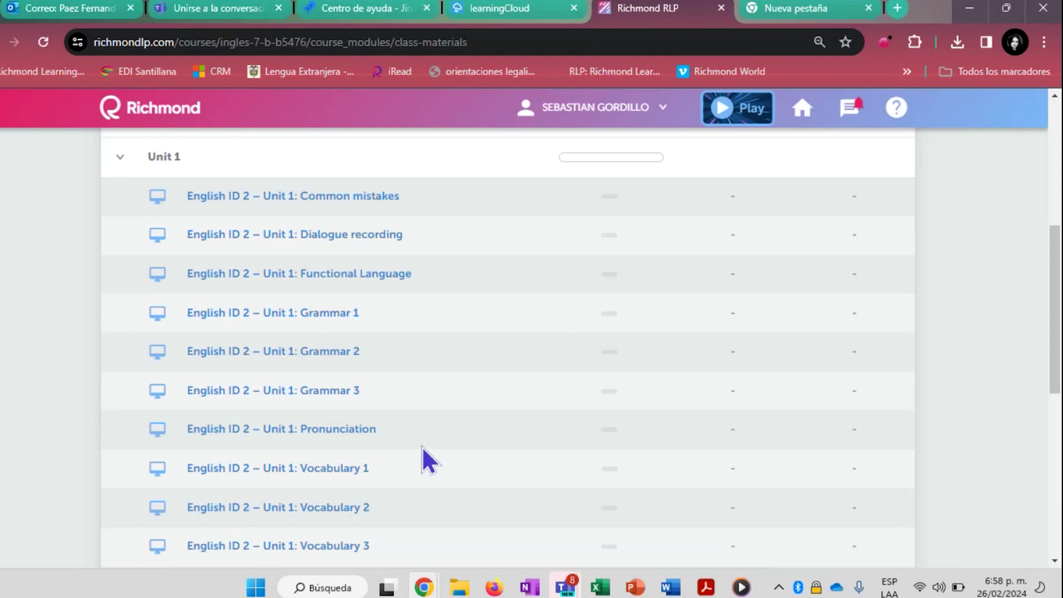
{"action": "left_click", "coordinate": [374, 200]}
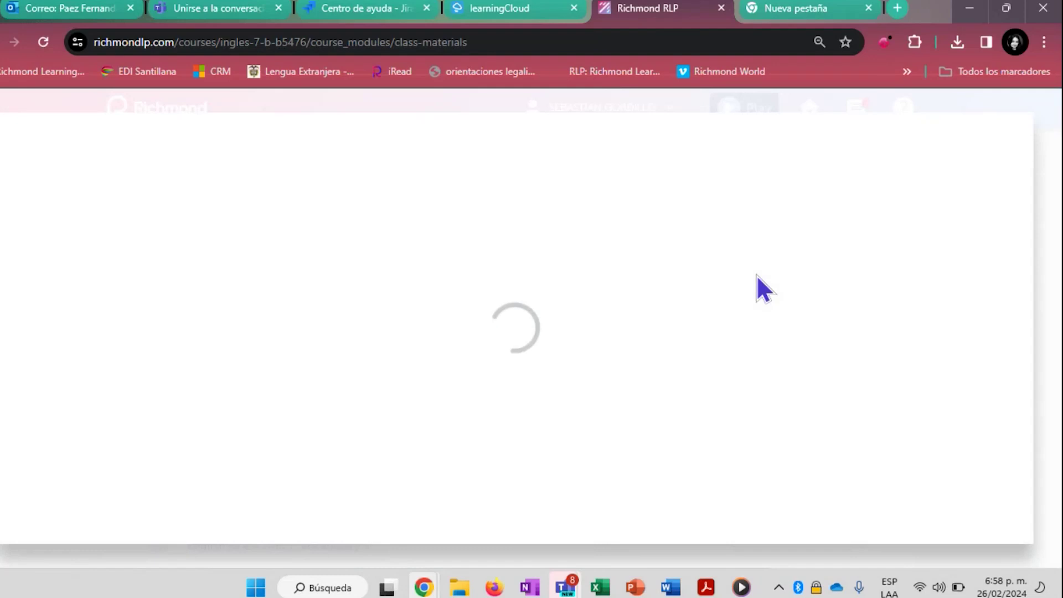
{"action": "left_click", "coordinate": [286, 314]}
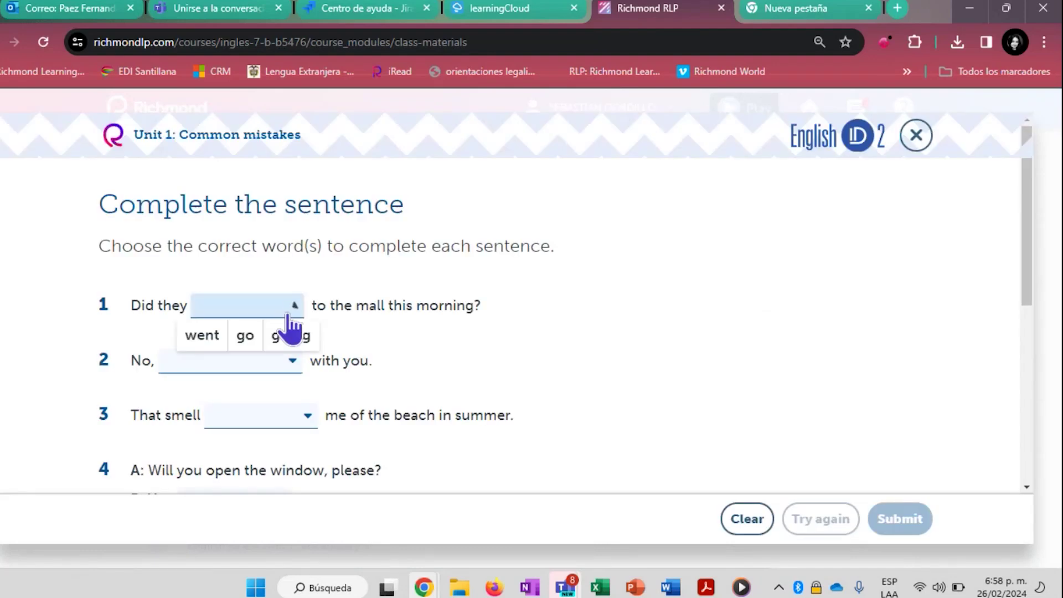
{"action": "left_click", "coordinate": [281, 370]}
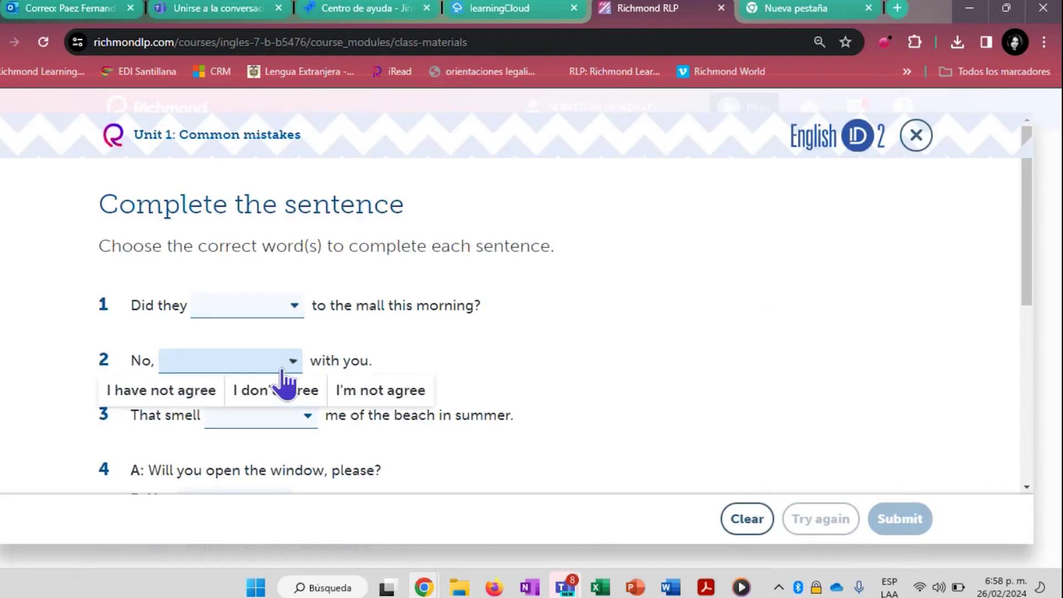
{"action": "left_click", "coordinate": [289, 389]}
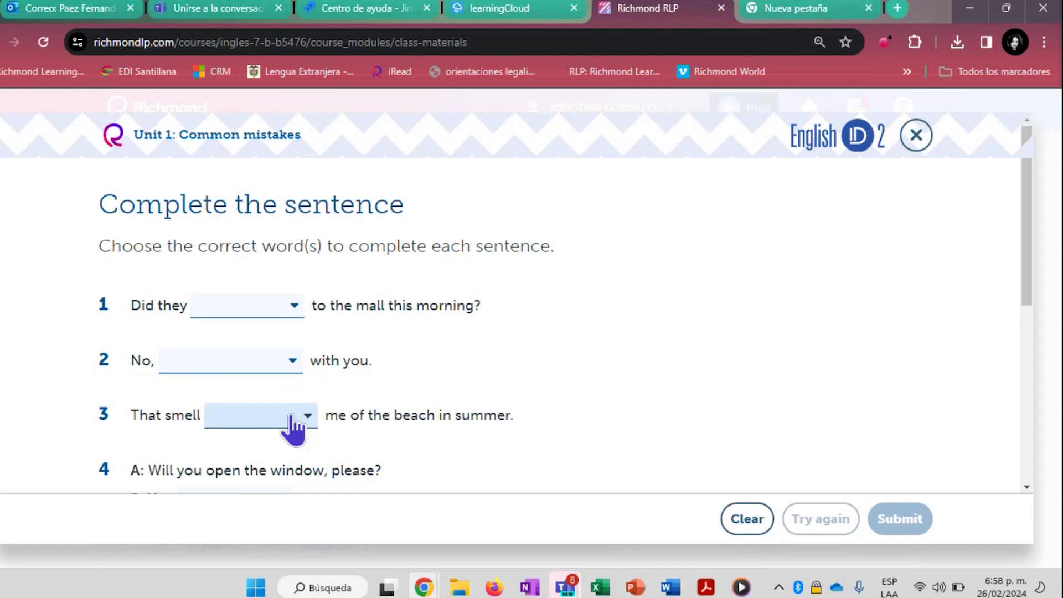
Examine all the Common mistakes sentences and return to the Unit 1 activity list
{"action": "scroll", "coordinate": [543, 438], "scroll_direction": "down", "scroll_amount": 7}
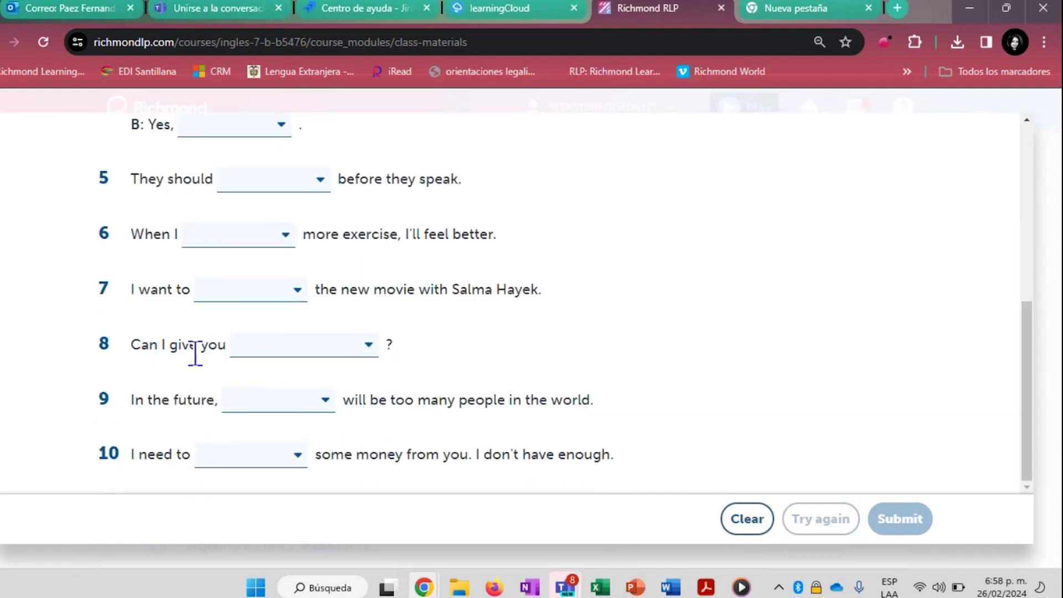
{"action": "scroll", "coordinate": [884, 321], "scroll_direction": "up", "scroll_amount": 8}
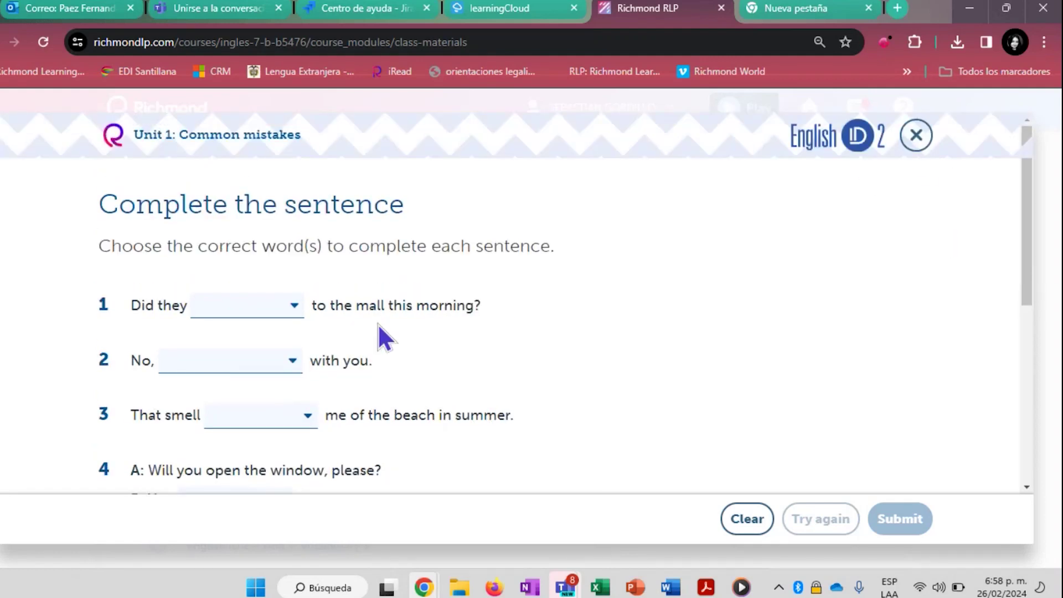
{"action": "scroll", "coordinate": [380, 338], "scroll_direction": "down", "scroll_amount": 4}
{"action": "scroll", "coordinate": [388, 337], "scroll_direction": "down", "scroll_amount": 3}
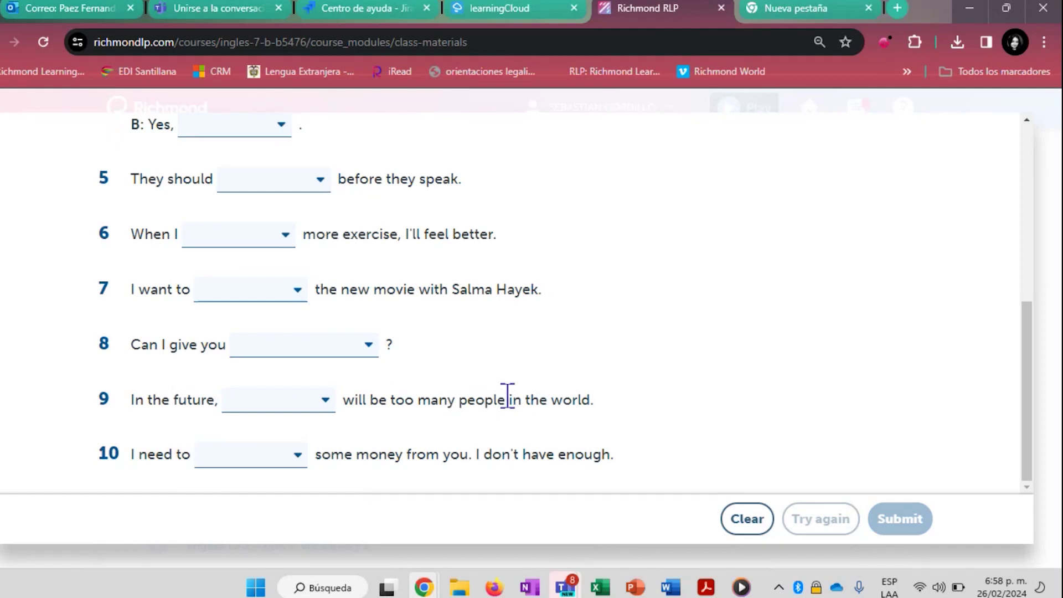
{"action": "scroll", "coordinate": [512, 394], "scroll_direction": "up", "scroll_amount": 7}
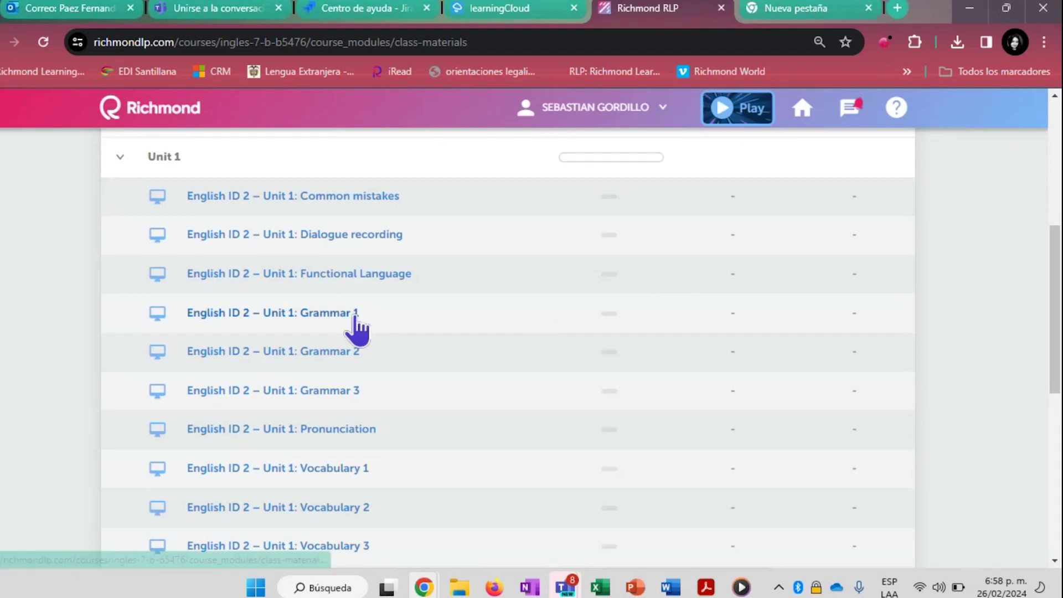
Look over the remaining Unit 1 activities and collapse Unit 1
{"action": "scroll", "coordinate": [388, 370], "scroll_direction": "down", "scroll_amount": 1}
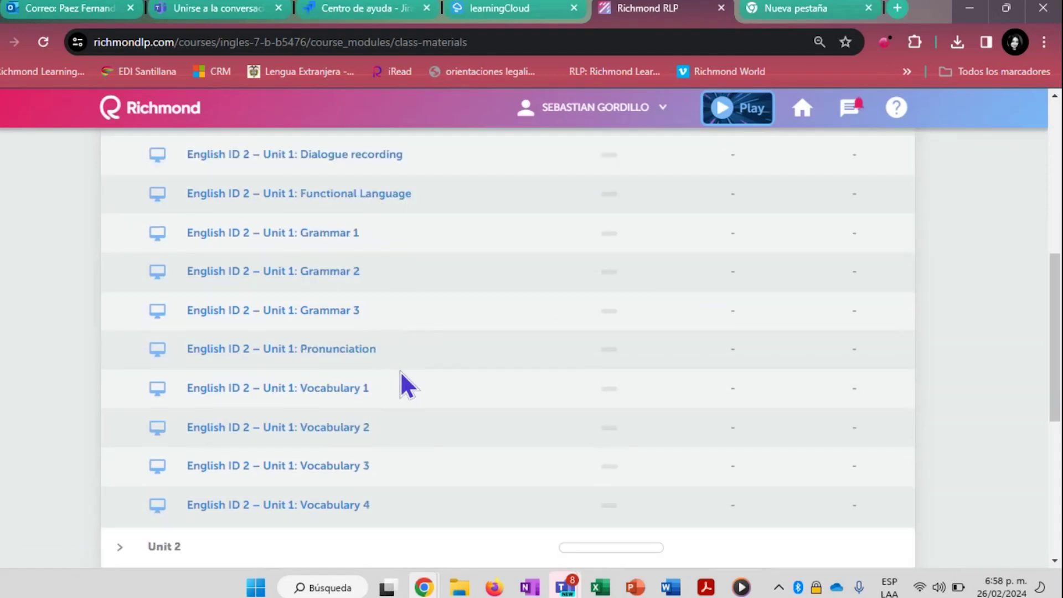
{"action": "scroll", "coordinate": [413, 368], "scroll_direction": "down", "scroll_amount": 1}
{"action": "scroll", "coordinate": [417, 374], "scroll_direction": "up", "scroll_amount": 5}
{"action": "left_click", "coordinate": [166, 324]}
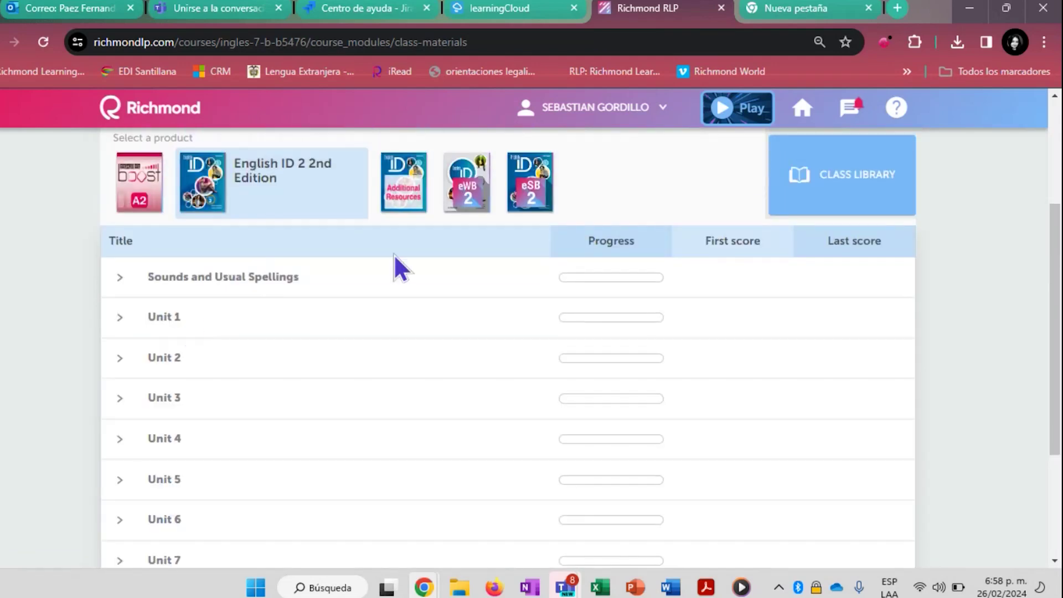
Switch to the English ID 2 Additional Resources product and expand Student Book Class Audio and Workbook Audio under Complete Resources
{"action": "left_click", "coordinate": [404, 186]}
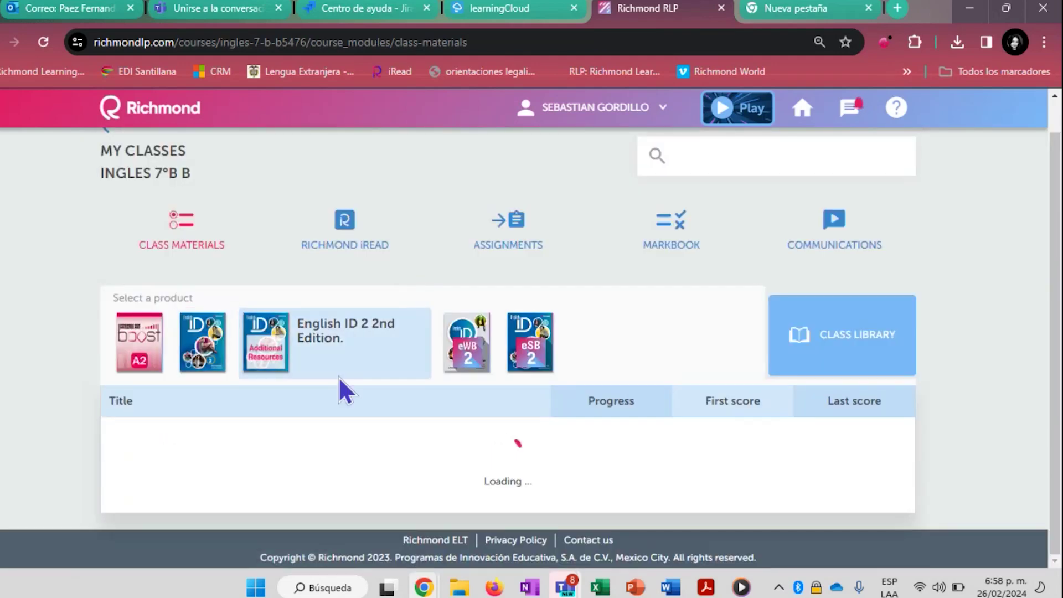
{"action": "scroll", "coordinate": [339, 382], "scroll_direction": "down", "scroll_amount": 2}
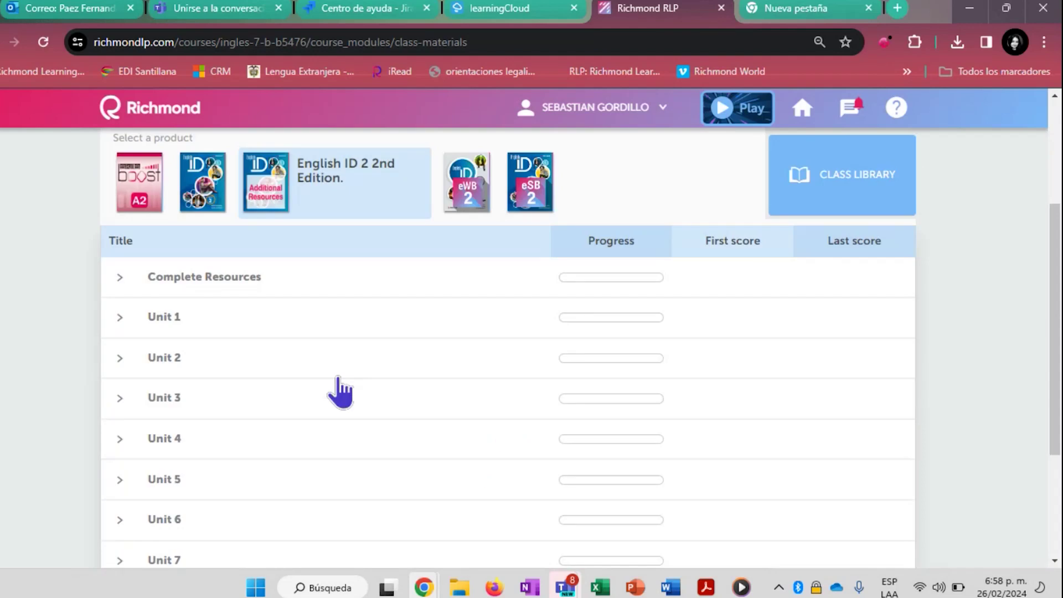
{"action": "left_click", "coordinate": [254, 281]}
{"action": "scroll", "coordinate": [319, 327], "scroll_direction": "down", "scroll_amount": 1}
{"action": "left_click", "coordinate": [302, 237]}
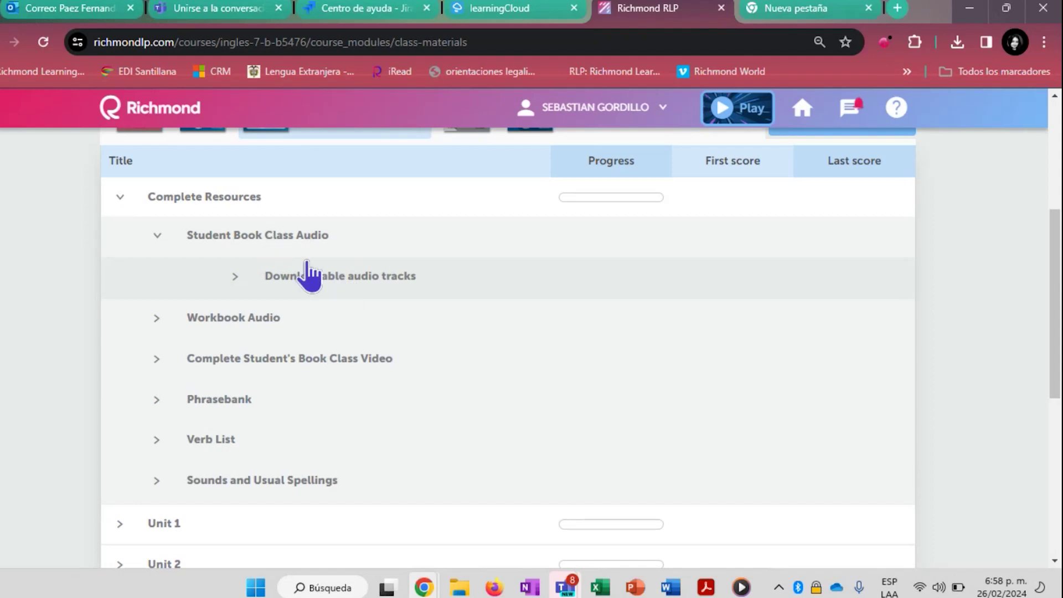
{"action": "left_click", "coordinate": [265, 322]}
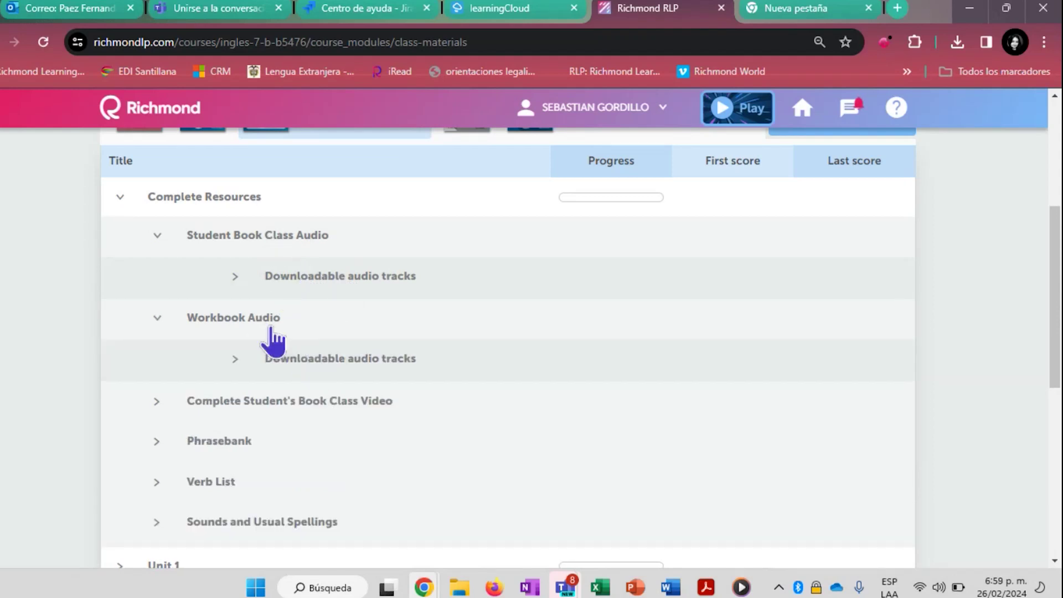
Expand Complete Student's Book Class Video down to the ID Café videos and the ID Café Scripts folder
{"action": "scroll", "coordinate": [327, 382], "scroll_direction": "down", "scroll_amount": 2}
{"action": "left_click", "coordinate": [359, 326]}
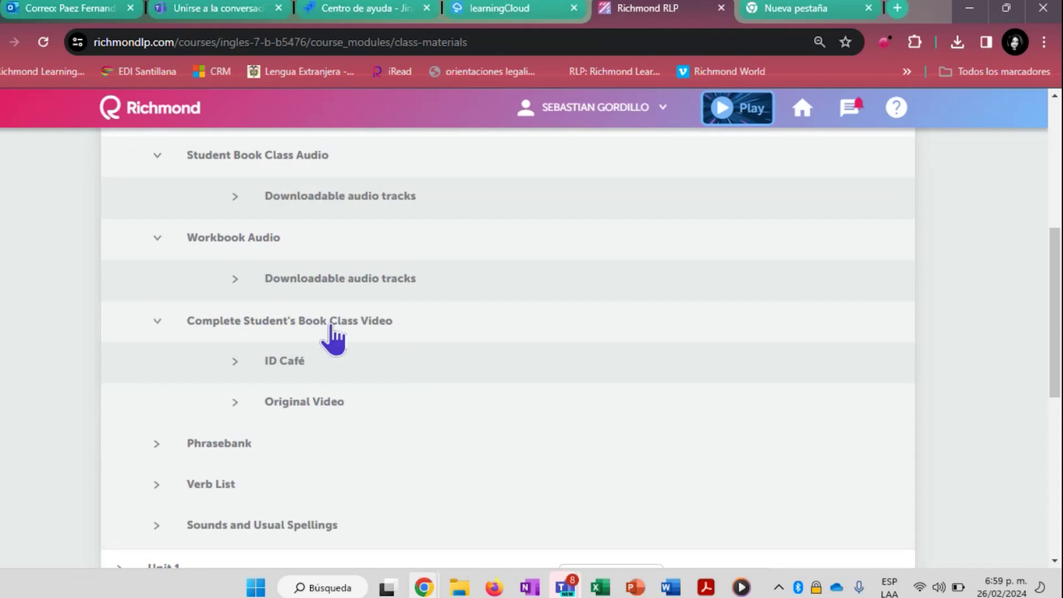
{"action": "left_click", "coordinate": [312, 363]}
{"action": "scroll", "coordinate": [388, 438], "scroll_direction": "down", "scroll_amount": 2}
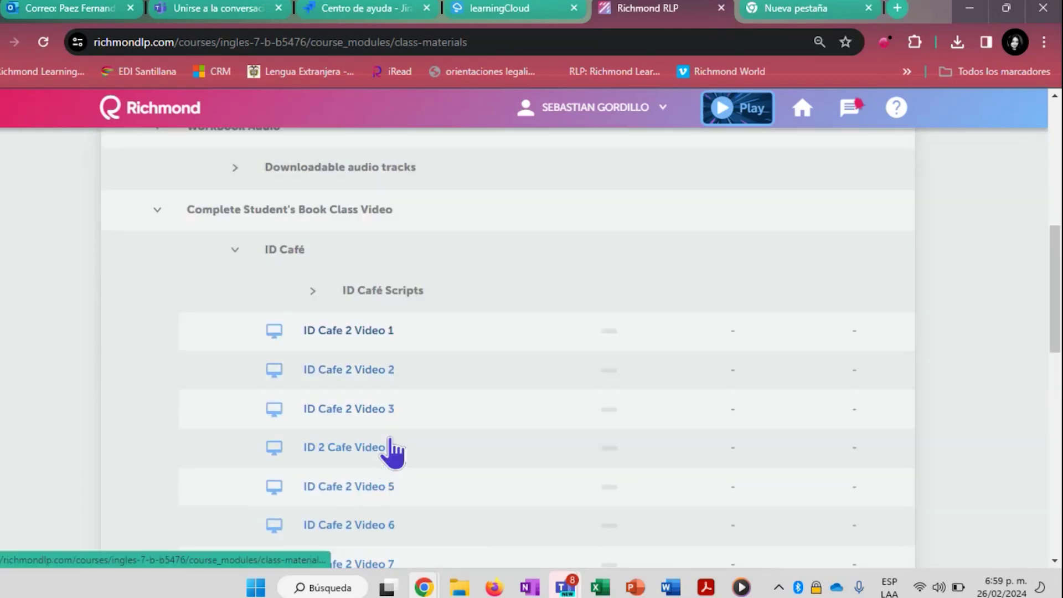
{"action": "scroll", "coordinate": [393, 451], "scroll_direction": "down", "scroll_amount": 1}
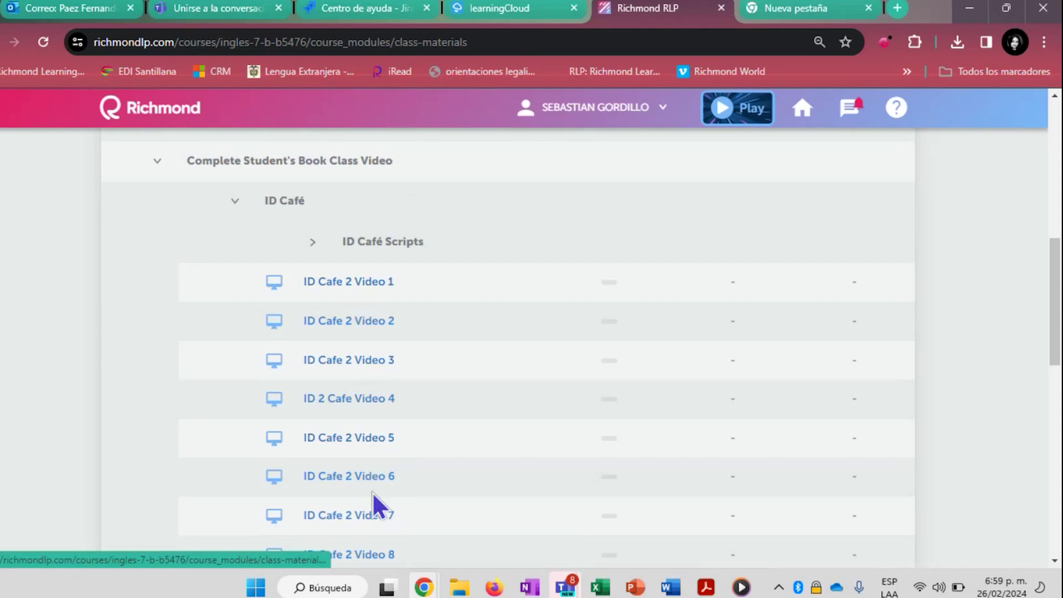
{"action": "left_click", "coordinate": [401, 244]}
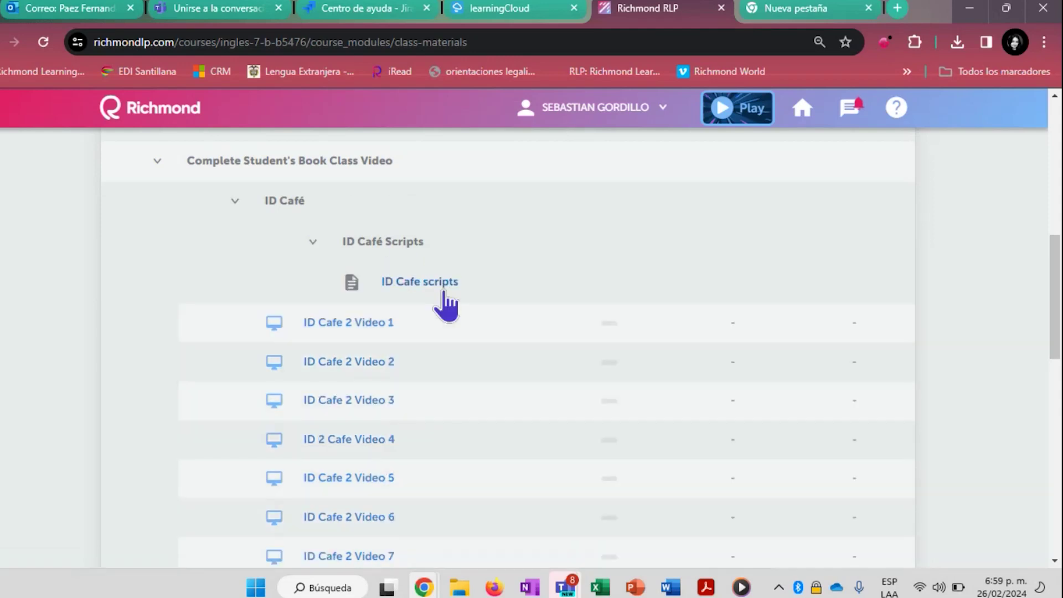
Collapse the ID Café folder, and briefly expand and collapse Original Video
{"action": "left_click", "coordinate": [289, 203]}
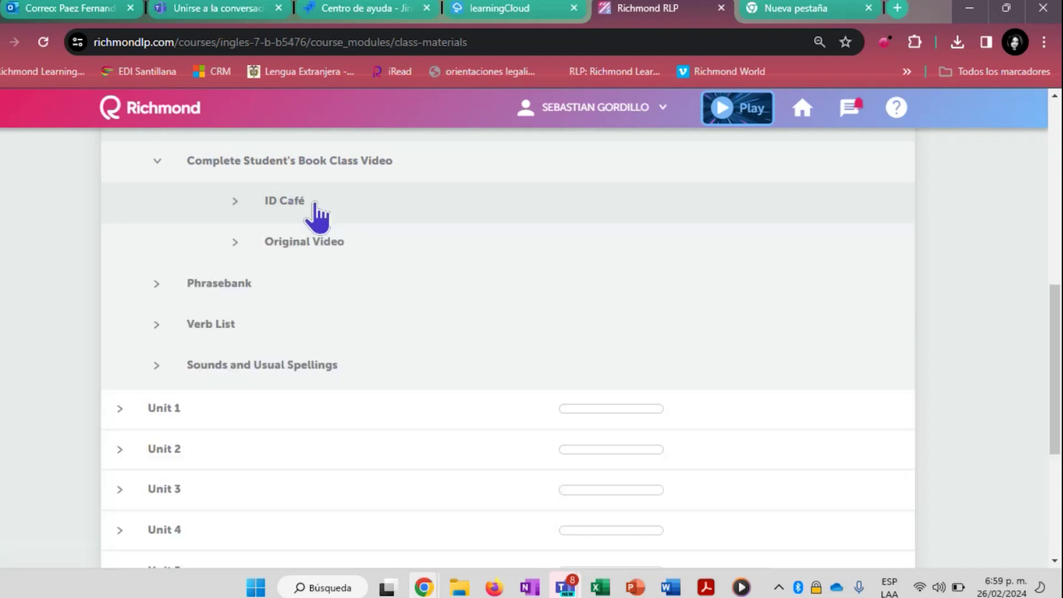
{"action": "left_click", "coordinate": [320, 245]}
{"action": "left_click", "coordinate": [331, 245]}
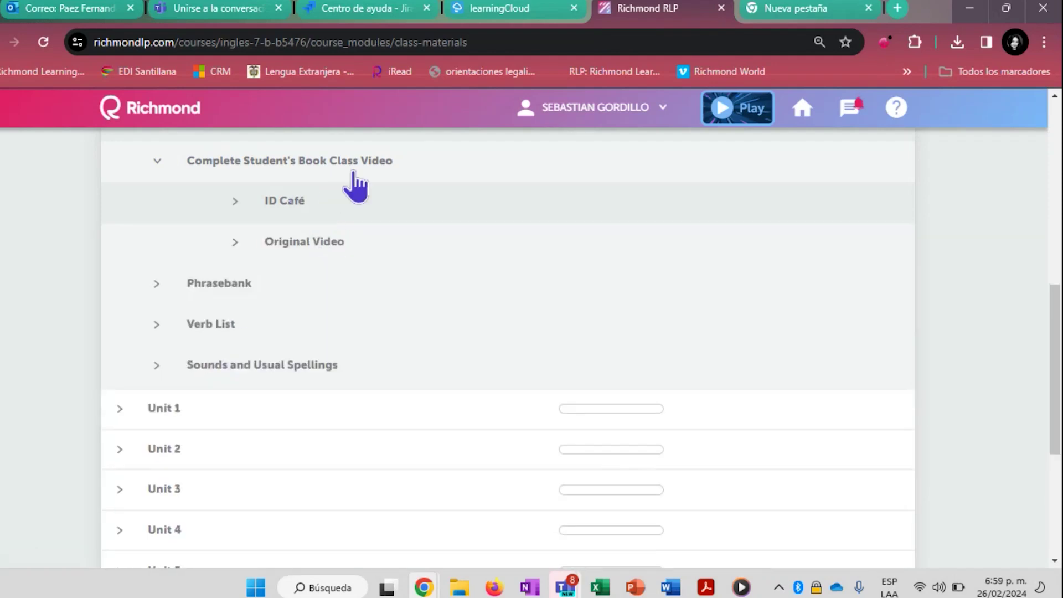
Collapse Complete Student's Book Class Video and expand the Phrasebank, Verb List, and Sounds and Usual Spellings folders
{"action": "left_click", "coordinate": [353, 173]}
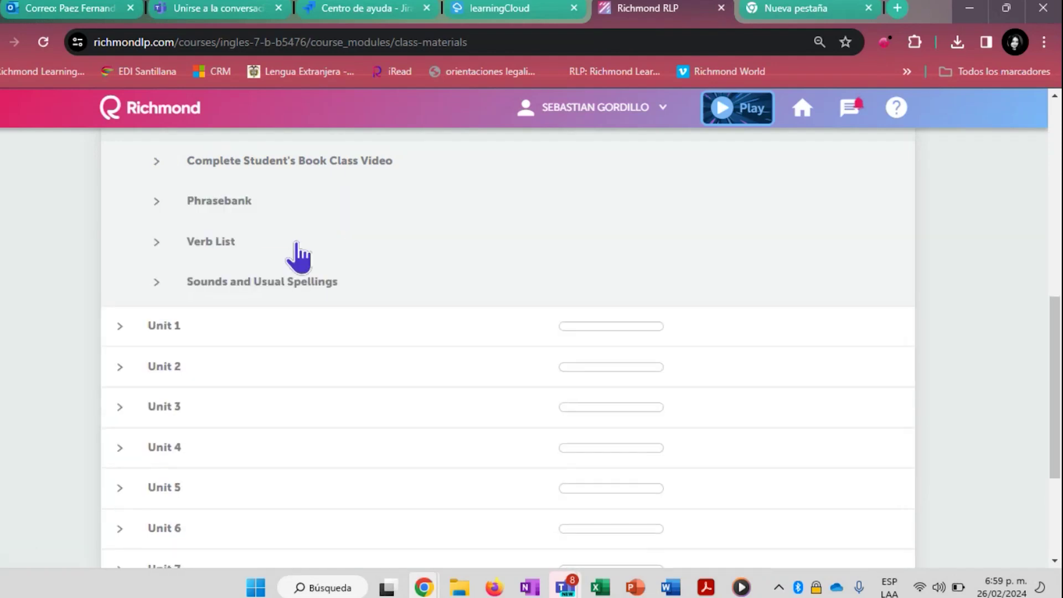
{"action": "left_click", "coordinate": [220, 215]}
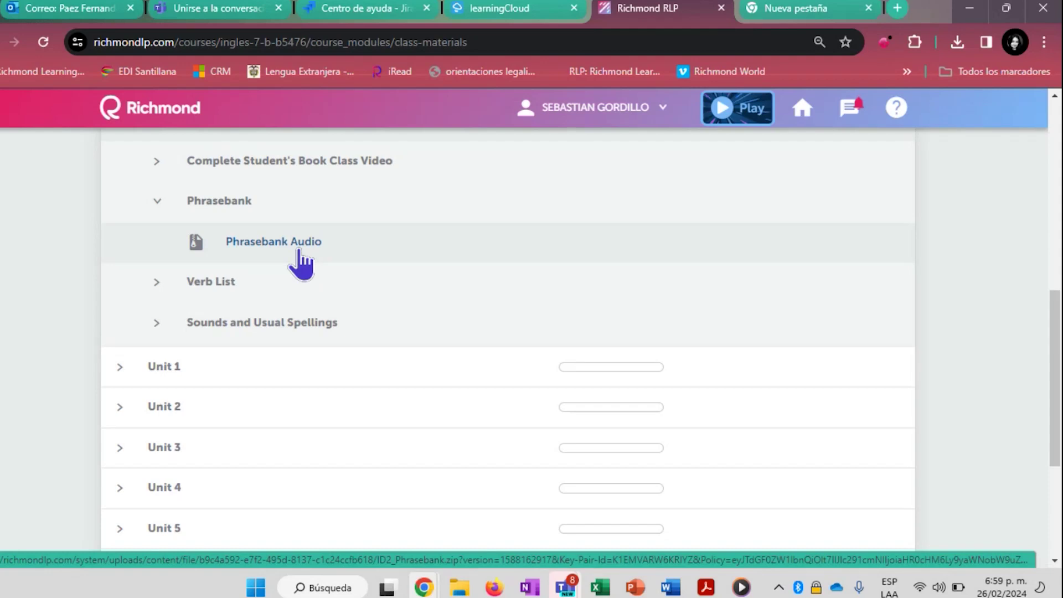
{"action": "left_click", "coordinate": [244, 283]}
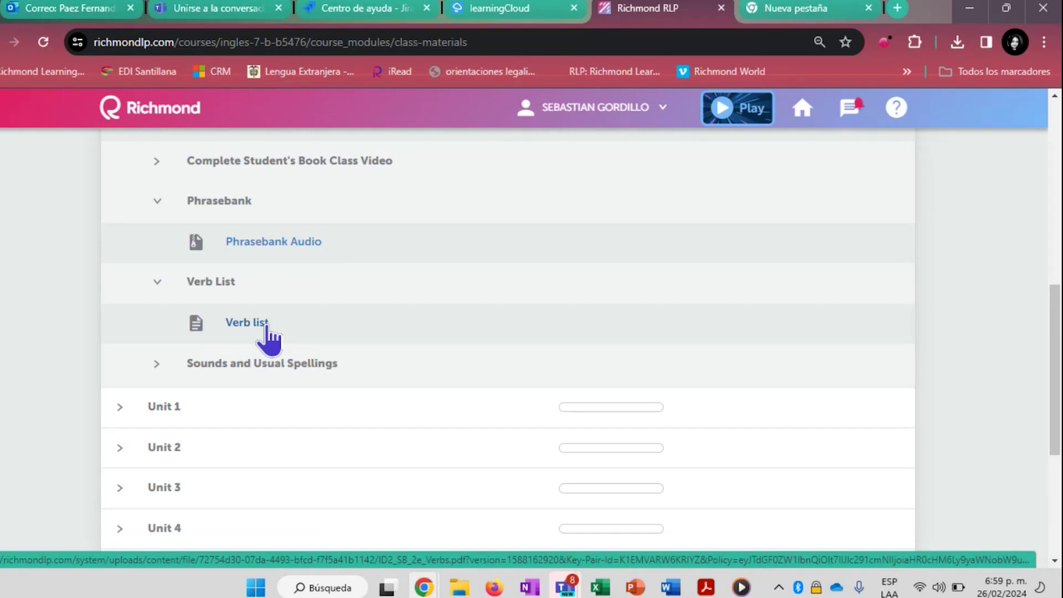
{"action": "left_click", "coordinate": [312, 372]}
{"action": "scroll", "coordinate": [358, 401], "scroll_direction": "down", "scroll_amount": 1}
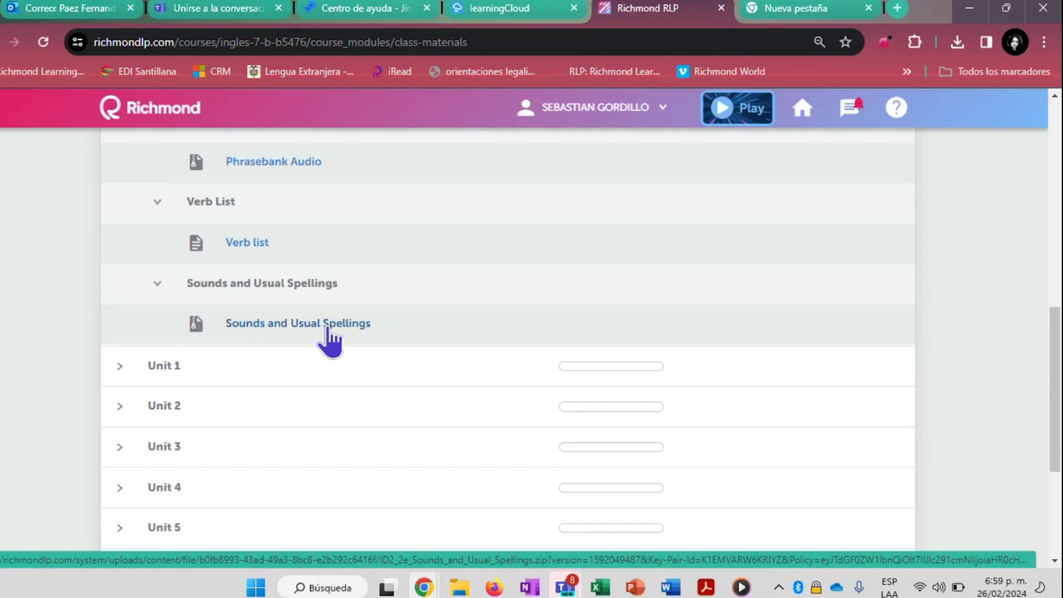
Collapse all the open folders under Complete Resources, from Sounds and Usual Spellings up to Student Book Class Audio
{"action": "scroll", "coordinate": [329, 340], "scroll_direction": "up", "scroll_amount": 1}
{"action": "left_click", "coordinate": [301, 366]}
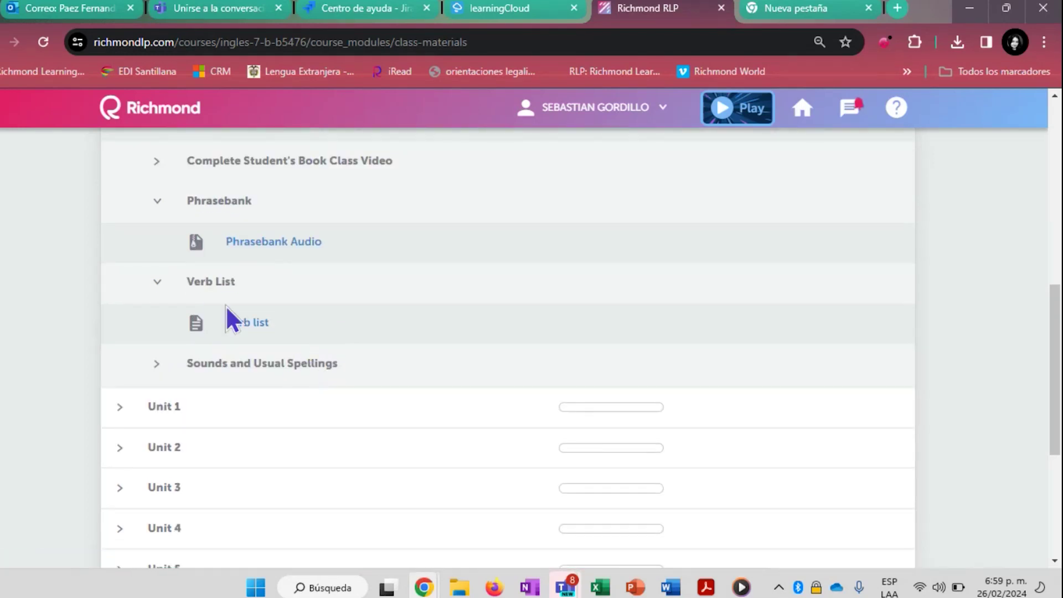
{"action": "left_click", "coordinate": [219, 285]}
{"action": "left_click", "coordinate": [232, 213]}
{"action": "scroll", "coordinate": [275, 285], "scroll_direction": "up", "scroll_amount": 2}
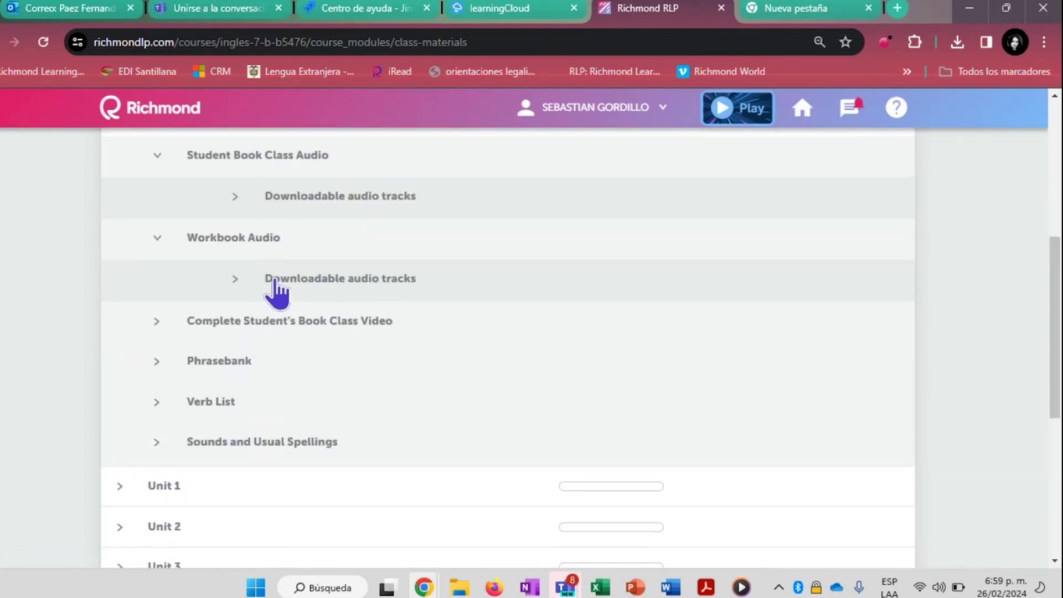
{"action": "left_click", "coordinate": [255, 237]}
{"action": "scroll", "coordinate": [284, 290], "scroll_direction": "up", "scroll_amount": 2}
{"action": "left_click", "coordinate": [313, 316]}
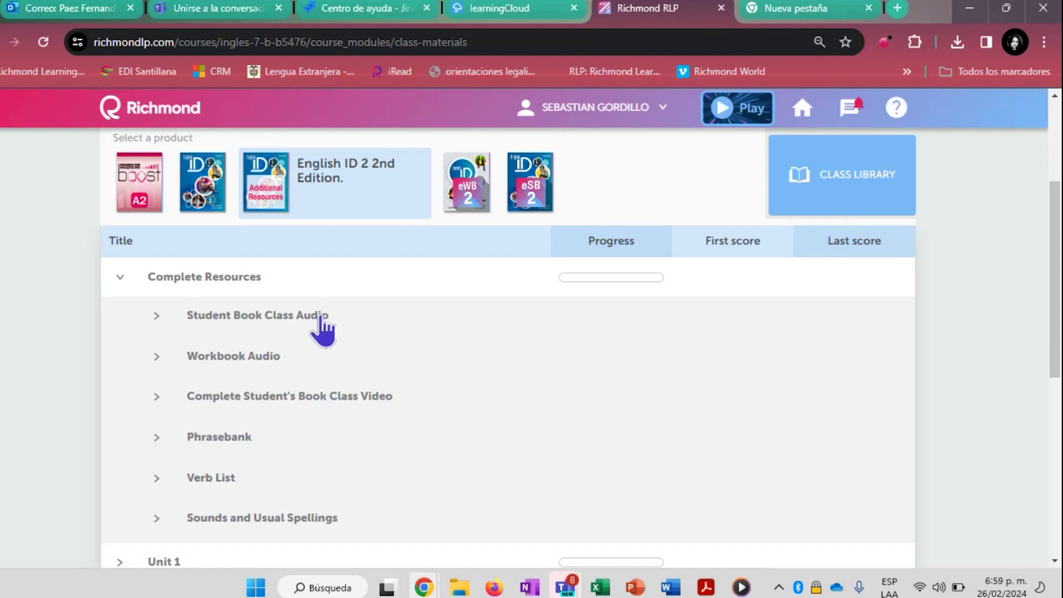
Expand Student Book Class Audio to show its downloadable audio tracks folder, and collapse Complete Resources
{"action": "scroll", "coordinate": [323, 330], "scroll_direction": "down", "scroll_amount": 1}
{"action": "scroll", "coordinate": [323, 330], "scroll_direction": "up", "scroll_amount": 1}
{"action": "left_click", "coordinate": [323, 330]}
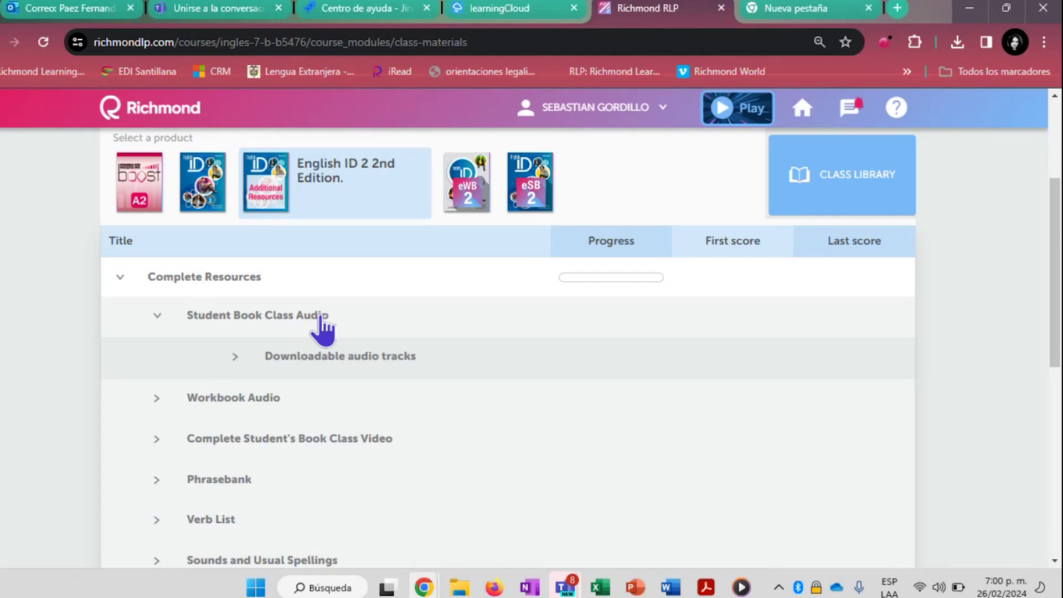
{"action": "left_click", "coordinate": [235, 278]}
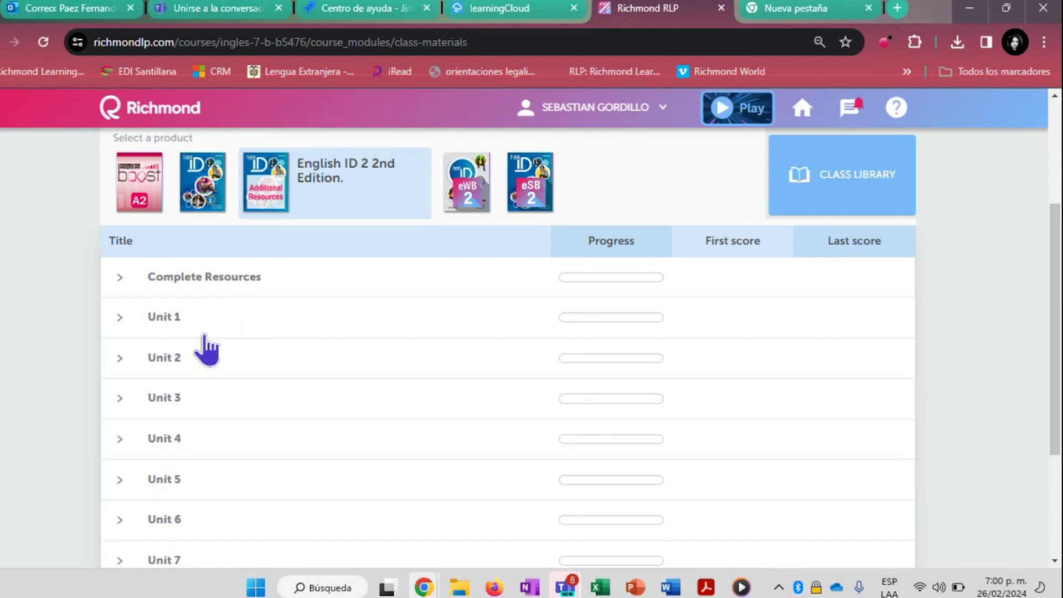
Look over the unit list, and briefly expand and collapse Unit 2 to view its resource folders
{"action": "scroll", "coordinate": [221, 333], "scroll_direction": "down", "scroll_amount": 3}
{"action": "scroll", "coordinate": [210, 359], "scroll_direction": "up", "scroll_amount": 2}
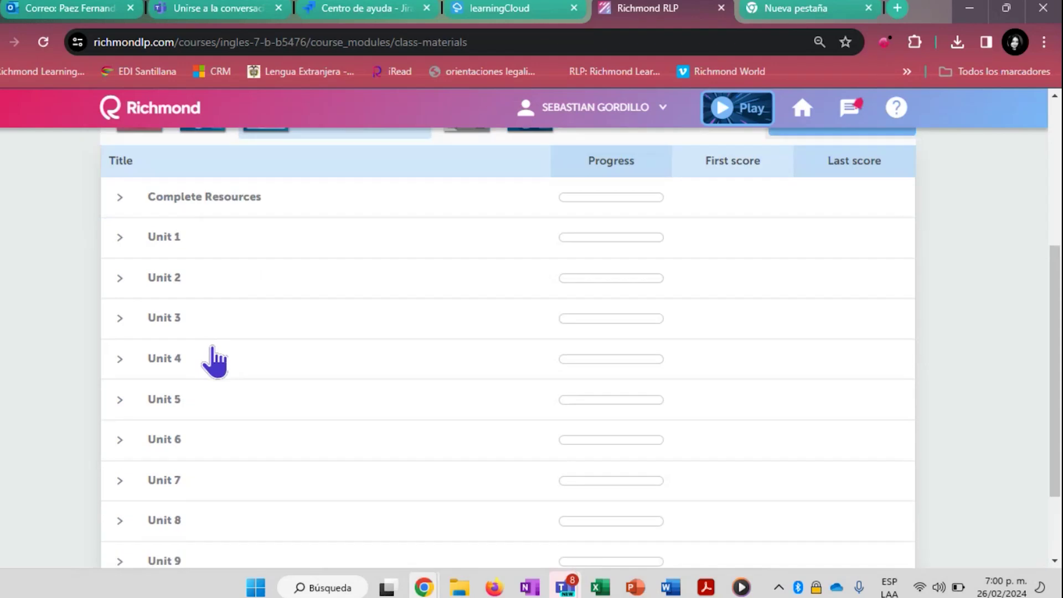
{"action": "left_click", "coordinate": [180, 279]}
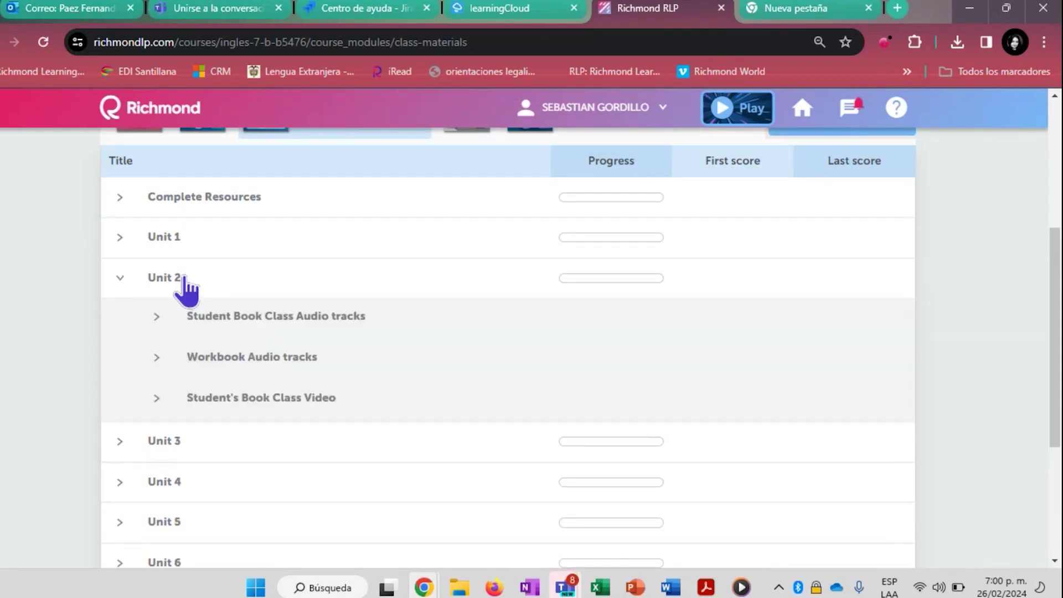
{"action": "left_click", "coordinate": [181, 280]}
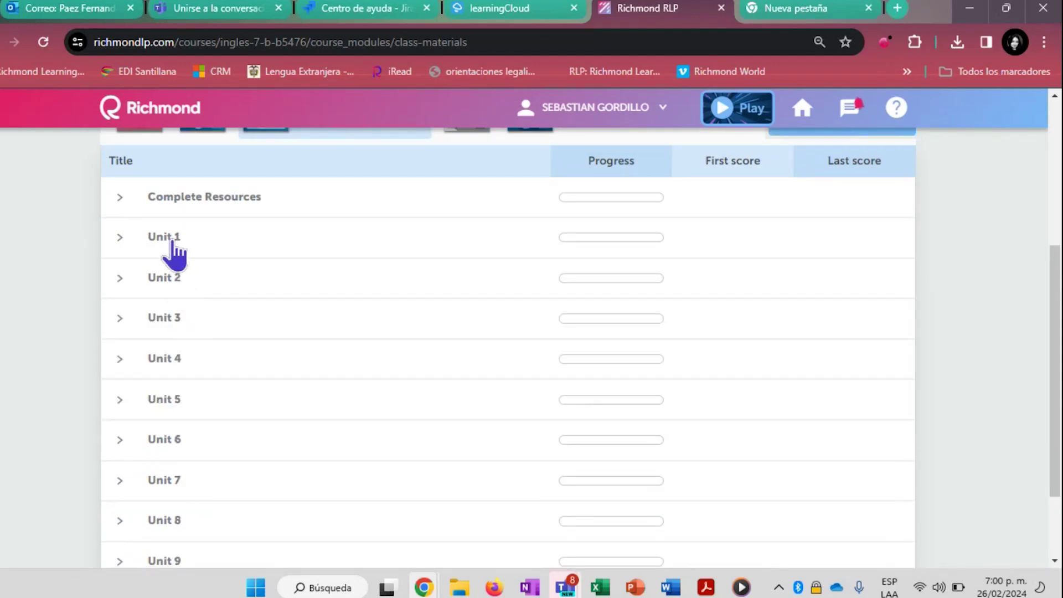
Expand Unit 4 and view its Student Book Class Audio tracks, Workbook Audio tracks and Student's Book Class Video folders in turn
{"action": "scroll", "coordinate": [207, 343], "scroll_direction": "down", "scroll_amount": 2}
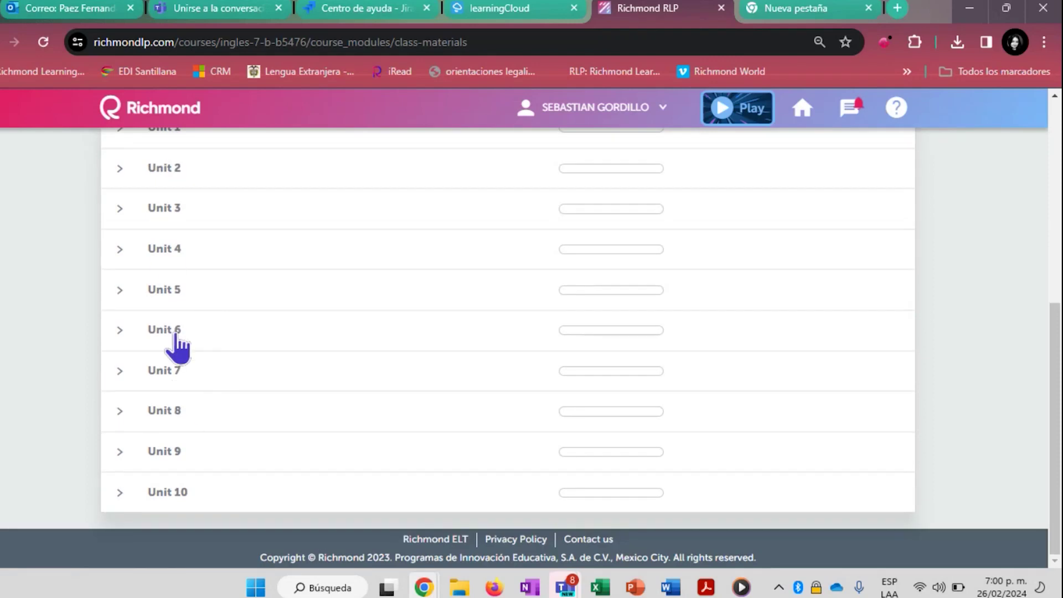
{"action": "left_click", "coordinate": [169, 253]}
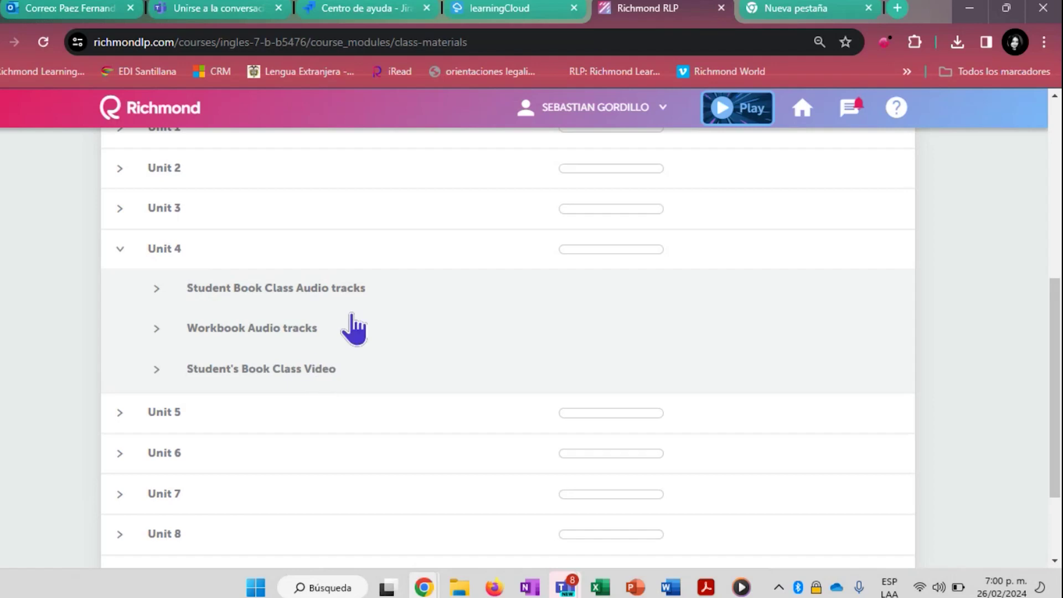
{"action": "left_click", "coordinate": [353, 292]}
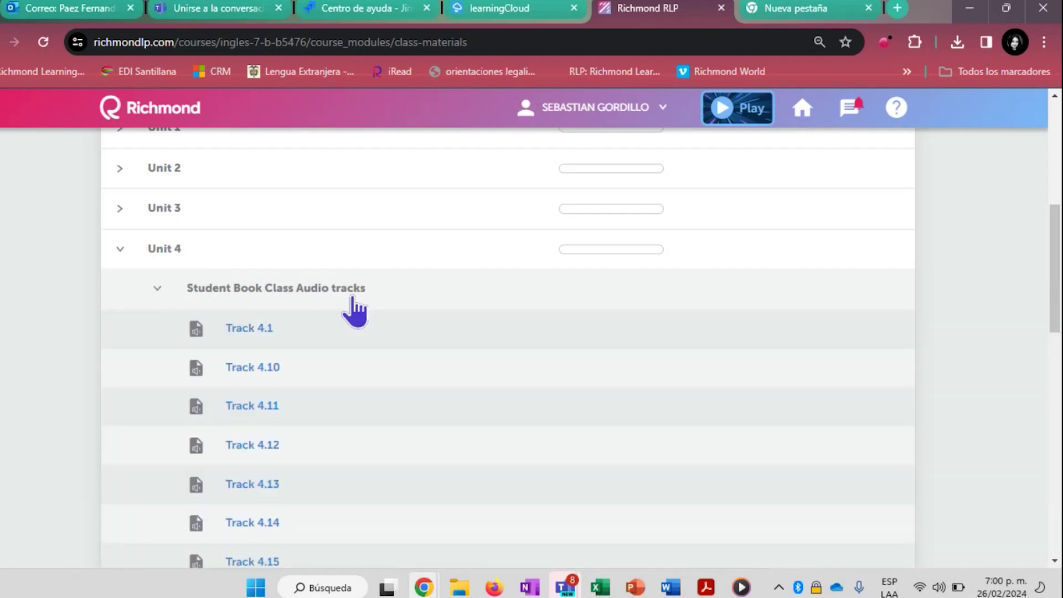
{"action": "left_click", "coordinate": [325, 301]}
{"action": "left_click", "coordinate": [304, 339]}
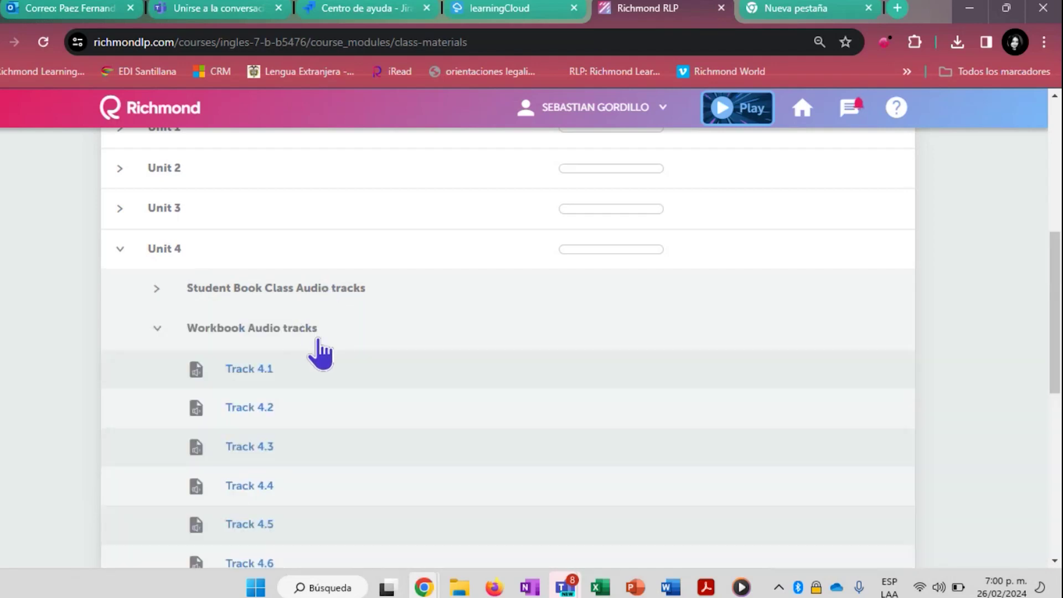
{"action": "left_click", "coordinate": [290, 333]}
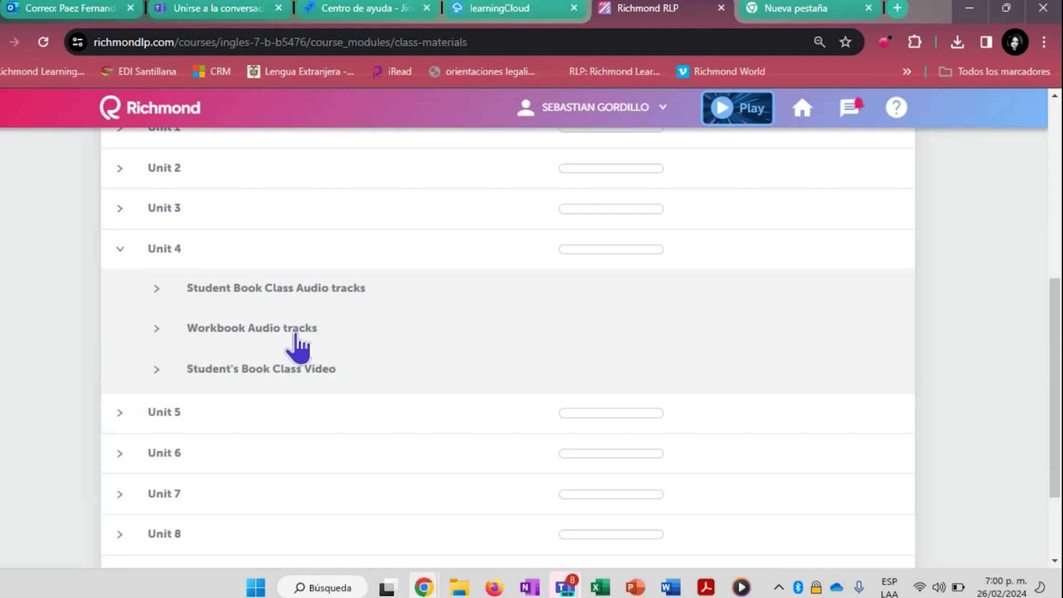
{"action": "left_click", "coordinate": [327, 368]}
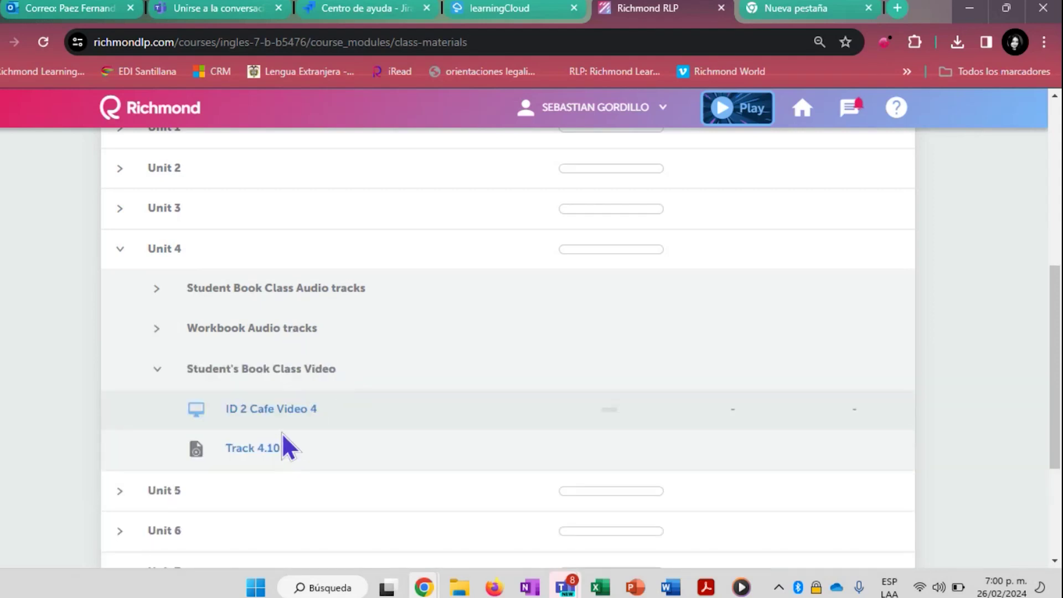
Collapse Unit 4, and briefly expand and collapse Complete Resources to review its folders
{"action": "scroll", "coordinate": [293, 372], "scroll_direction": "up", "scroll_amount": 2}
{"action": "left_click", "coordinate": [167, 330]}
{"action": "scroll", "coordinate": [230, 278], "scroll_direction": "up", "scroll_amount": 2}
{"action": "left_click", "coordinate": [227, 330]}
{"action": "scroll", "coordinate": [276, 349], "scroll_direction": "down", "scroll_amount": 1}
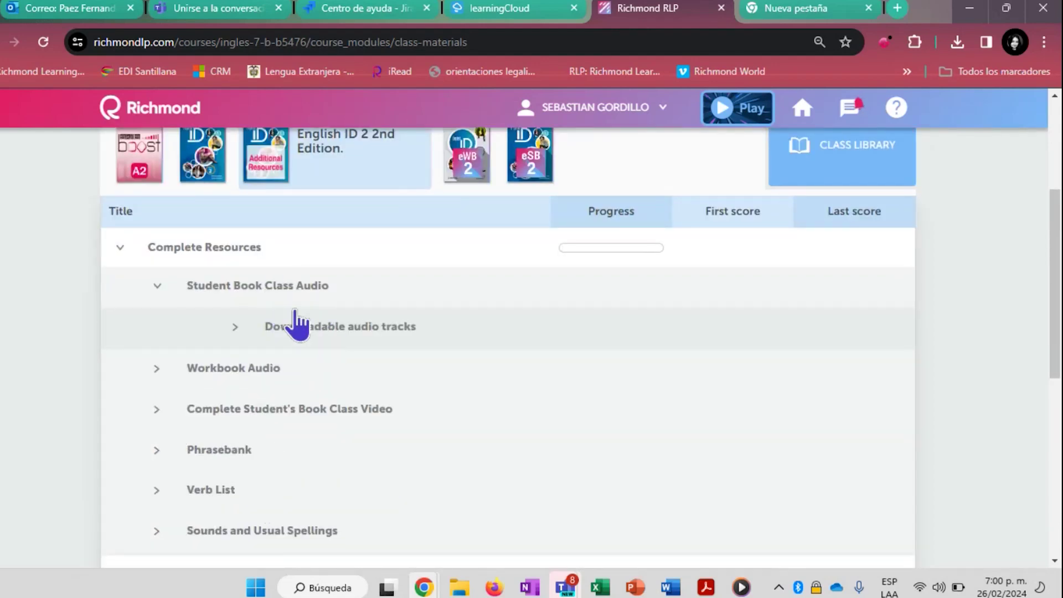
{"action": "left_click", "coordinate": [257, 271]}
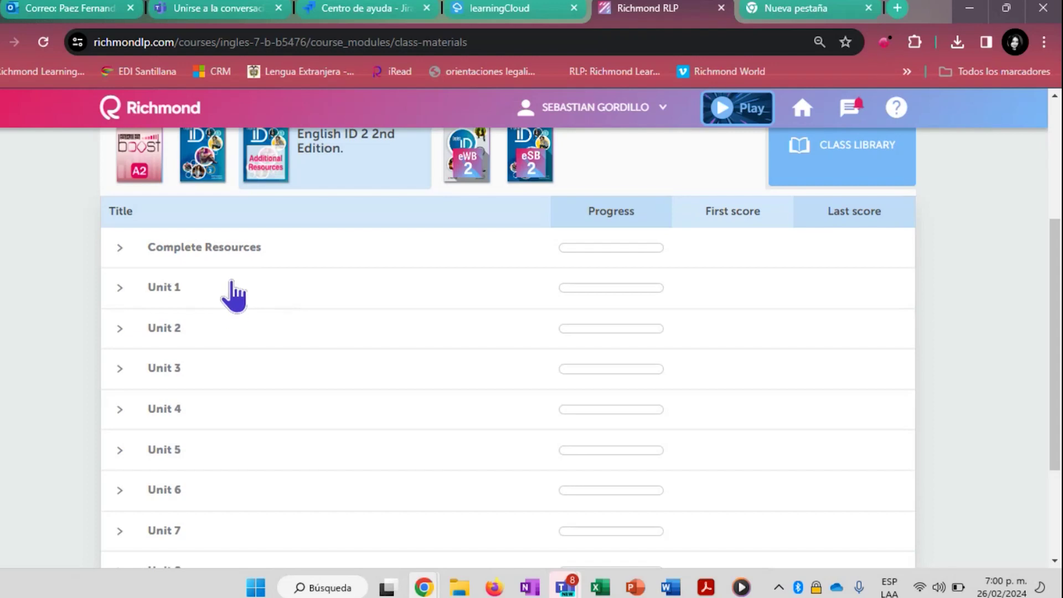
Briefly expand and collapse Unit 1 of the additional resources, and look over the other units
{"action": "left_click", "coordinate": [161, 288]}
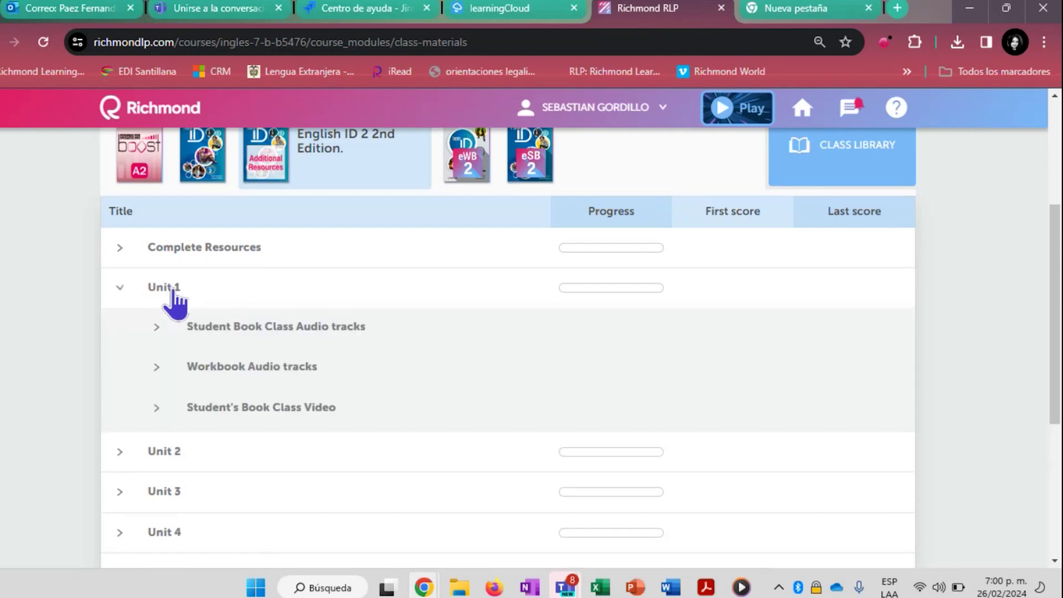
{"action": "left_click", "coordinate": [176, 294]}
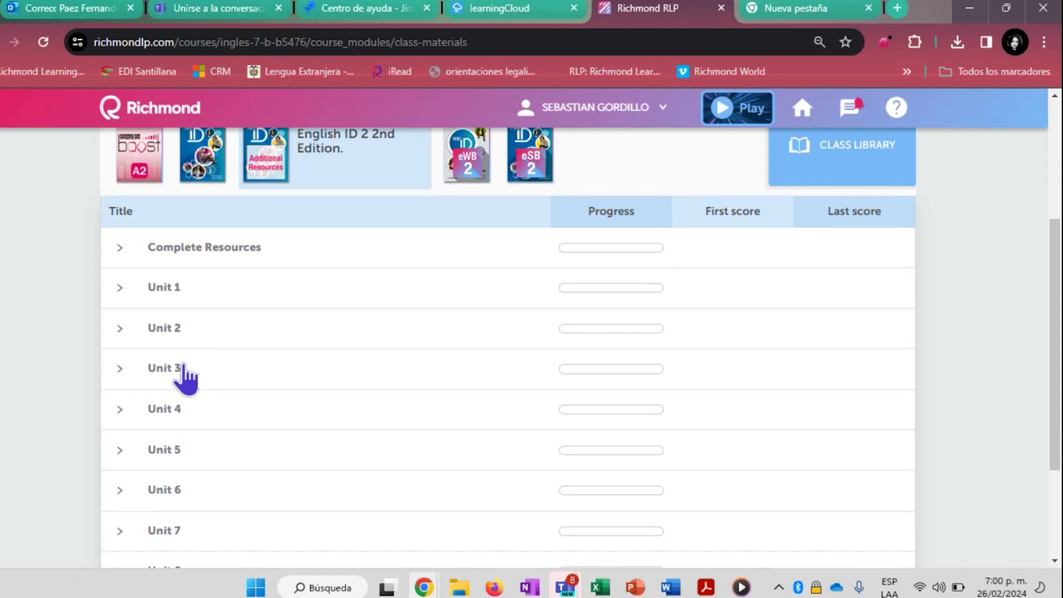
{"action": "scroll", "coordinate": [241, 467], "scroll_direction": "down", "scroll_amount": 2}
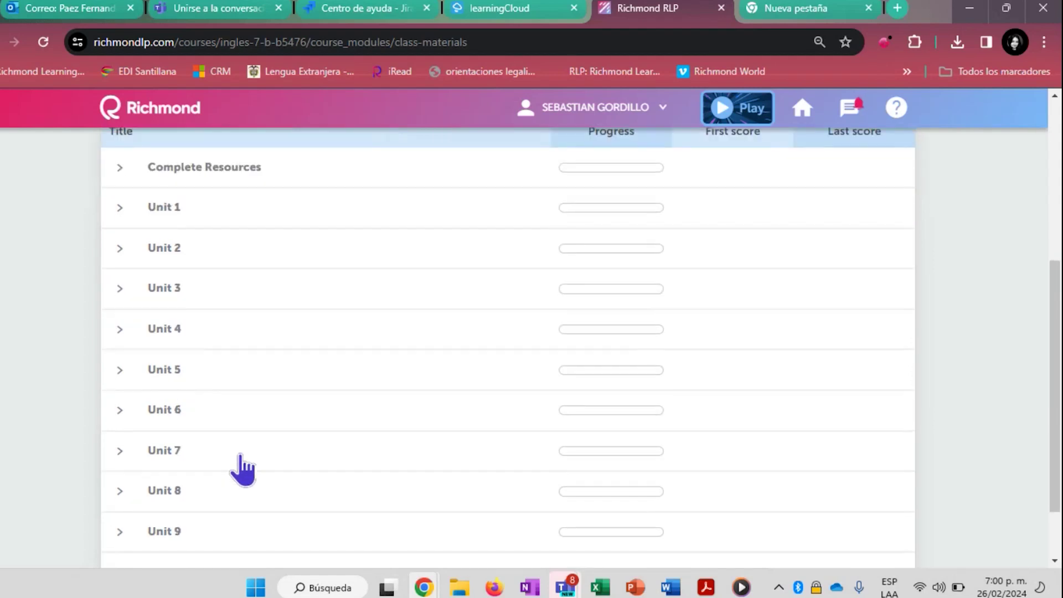
Switch to the English ID 2 2nd Edition eWorkbook product and expand Unit 1 down to its eWorkbook link
{"action": "scroll", "coordinate": [242, 469], "scroll_direction": "up", "scroll_amount": 5}
{"action": "left_click", "coordinate": [471, 330]}
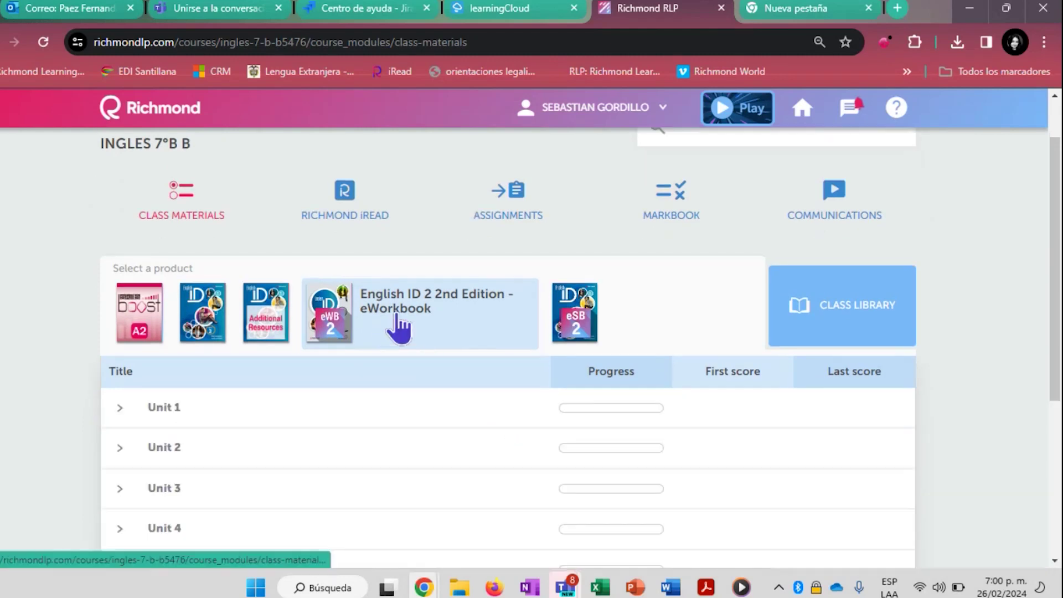
{"action": "scroll", "coordinate": [399, 326], "scroll_direction": "down", "scroll_amount": 2}
{"action": "left_click", "coordinate": [184, 328]}
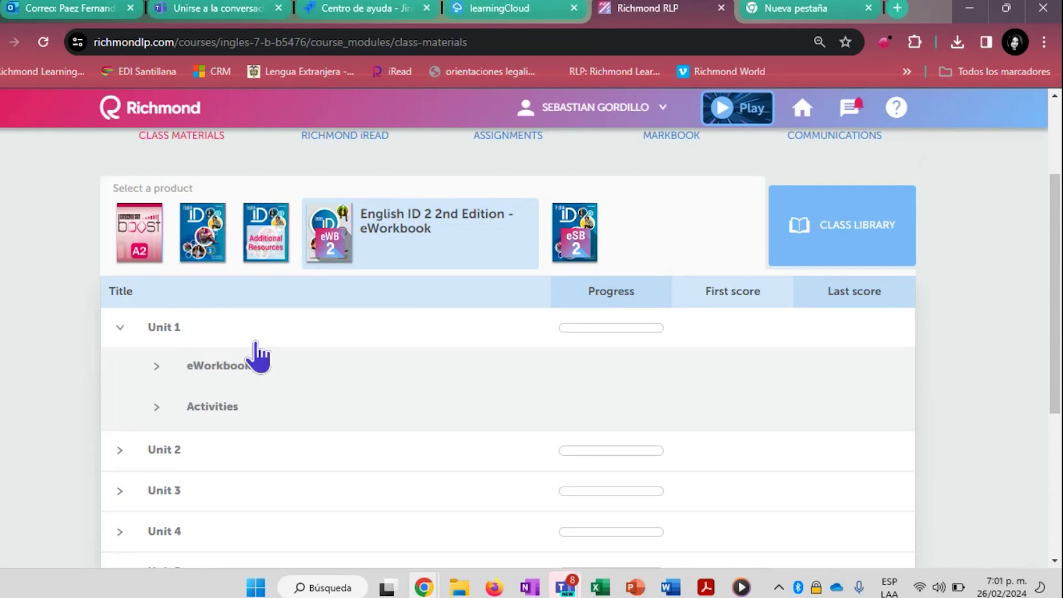
{"action": "scroll", "coordinate": [256, 351], "scroll_direction": "down", "scroll_amount": 1}
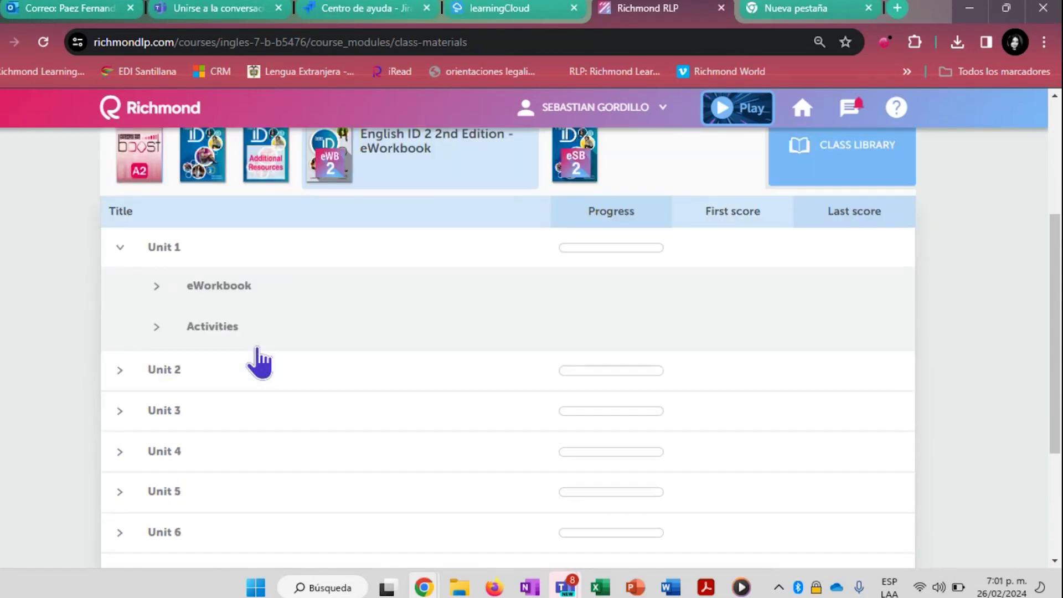
{"action": "left_click", "coordinate": [240, 288]}
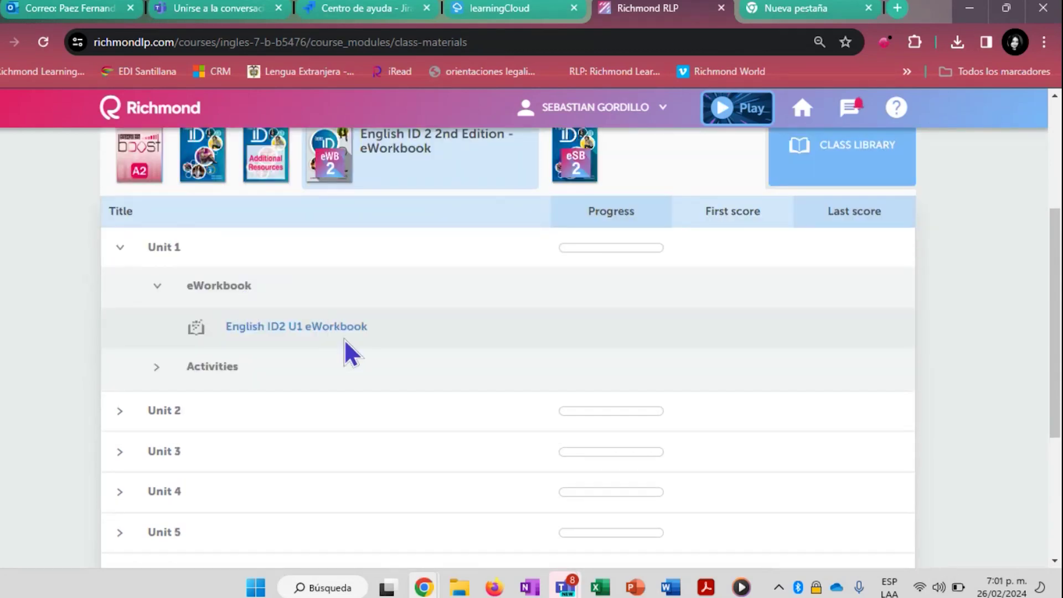
Switch to the English ID 2 (2nd Ed) eStudent's Book product and expand Unit 1
{"action": "left_click", "coordinate": [586, 174]}
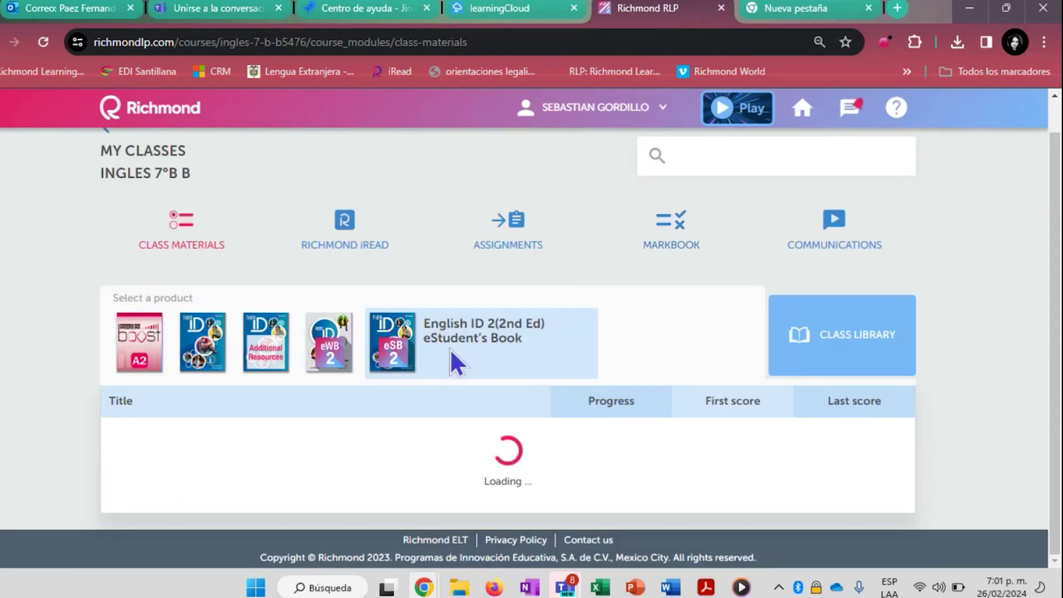
{"action": "left_click", "coordinate": [329, 349]}
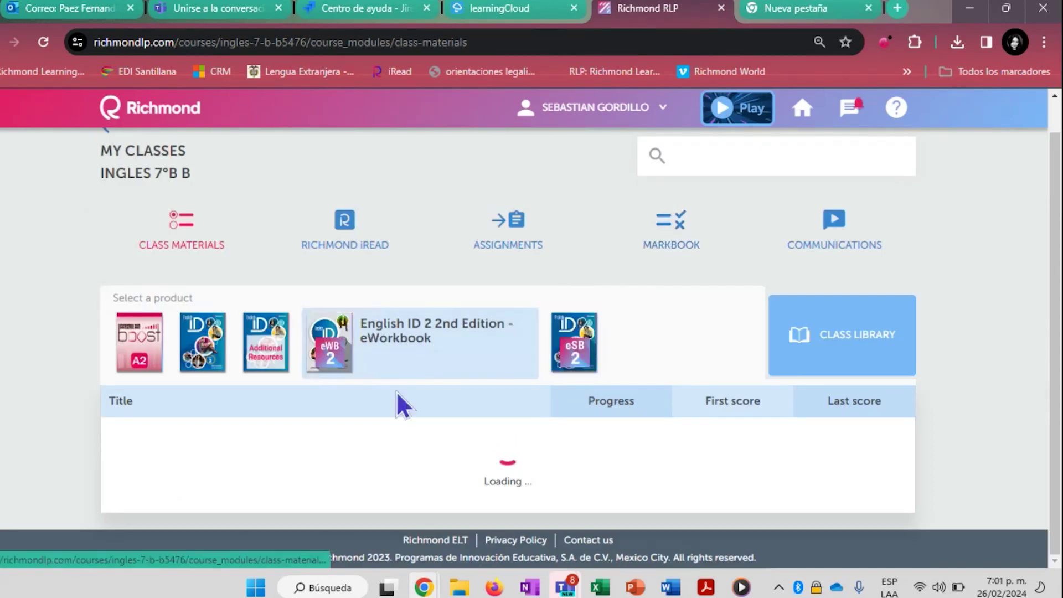
{"action": "left_click", "coordinate": [579, 367]}
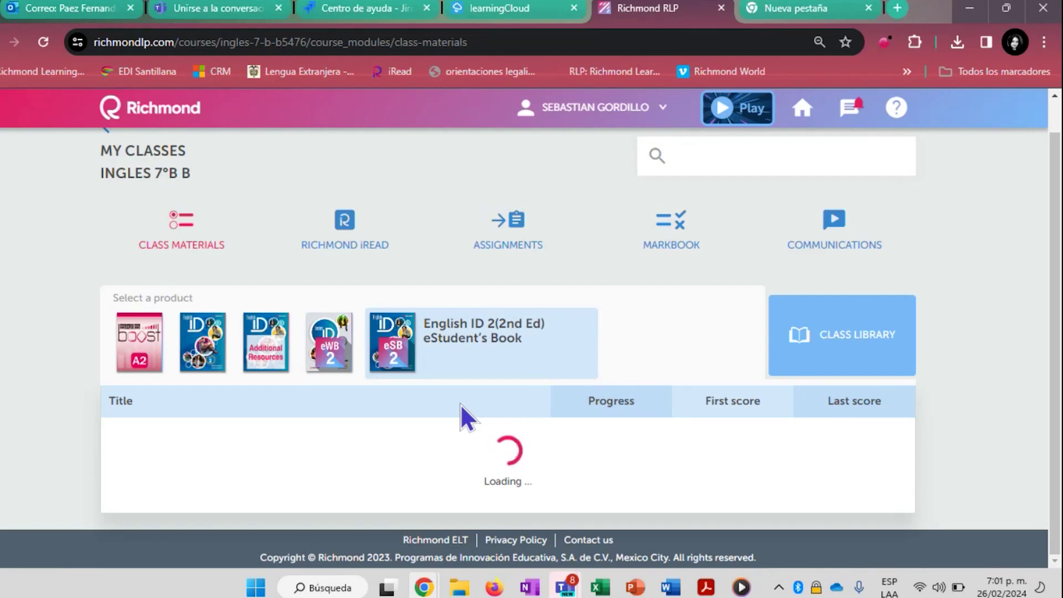
{"action": "scroll", "coordinate": [460, 405], "scroll_direction": "down", "scroll_amount": 1}
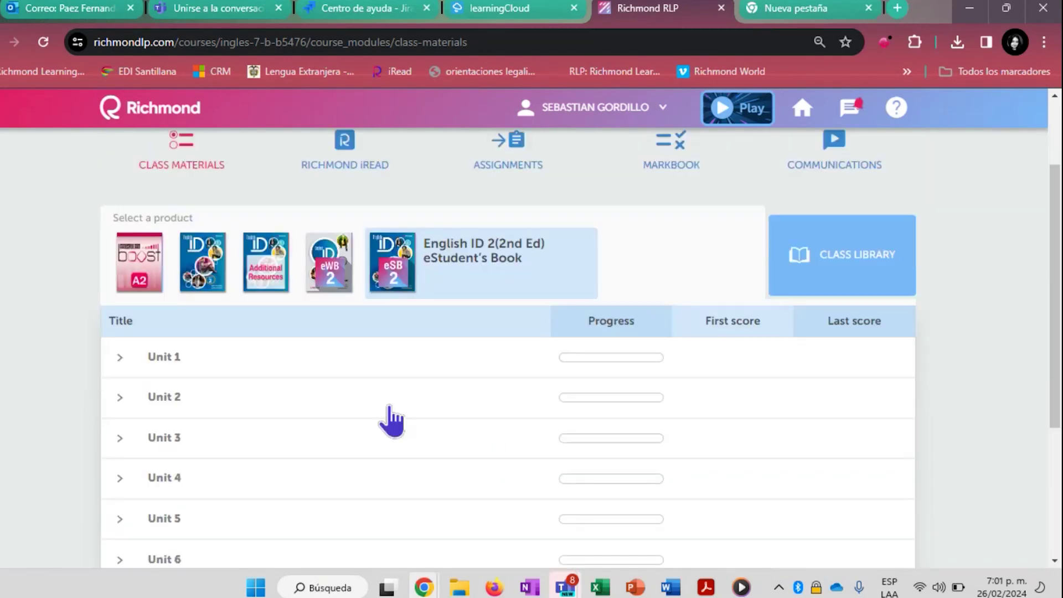
{"action": "left_click", "coordinate": [184, 360]}
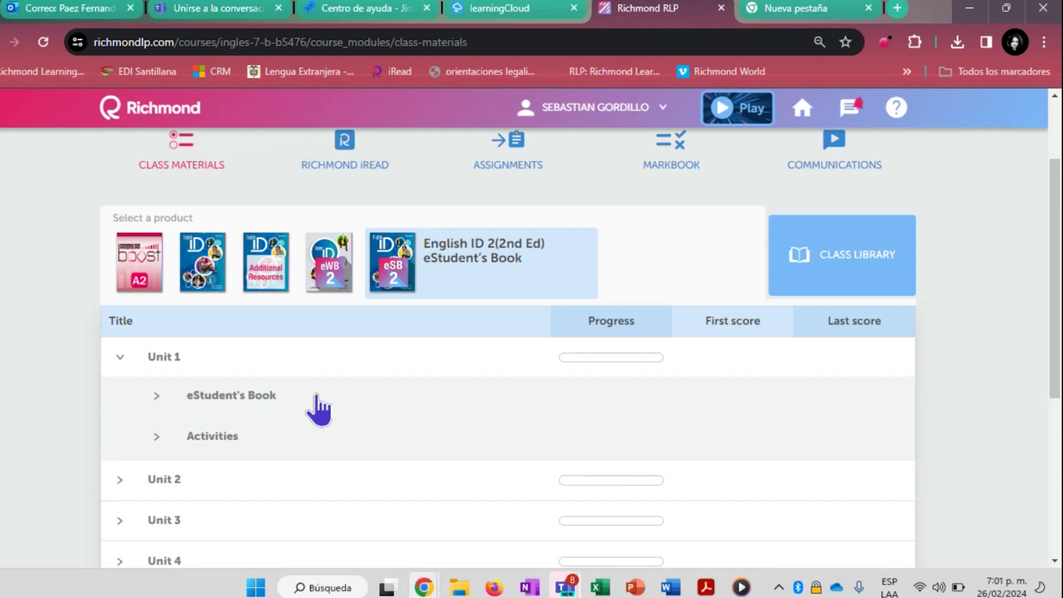
Return to the eWorkbook product and expand Unit 2 down to the English ID2 U2 eWorkbook link
{"action": "left_click", "coordinate": [348, 283]}
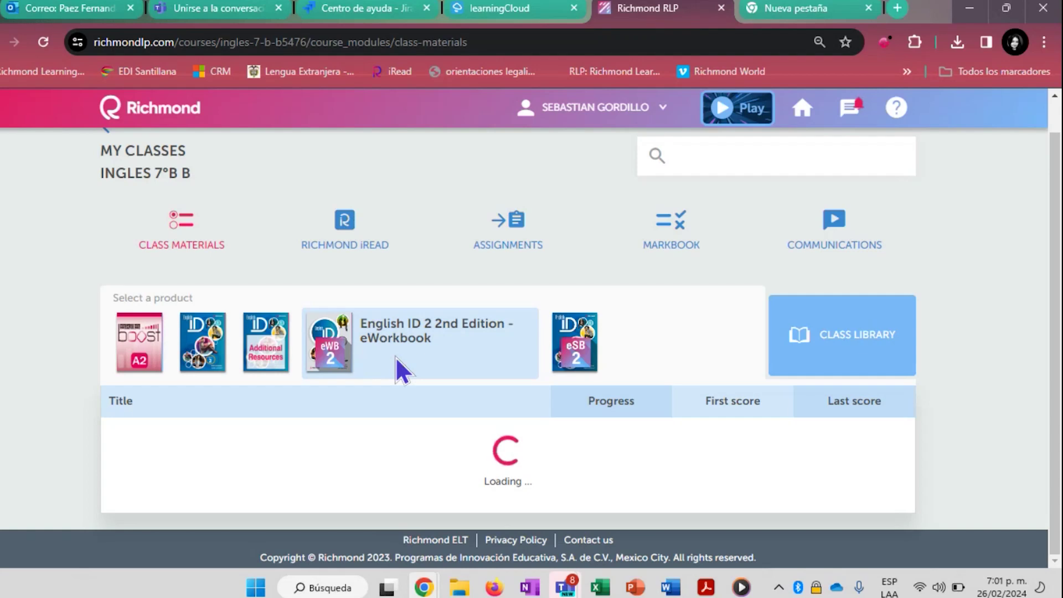
{"action": "scroll", "coordinate": [214, 336], "scroll_direction": "down", "scroll_amount": 3}
{"action": "left_click", "coordinate": [235, 327]}
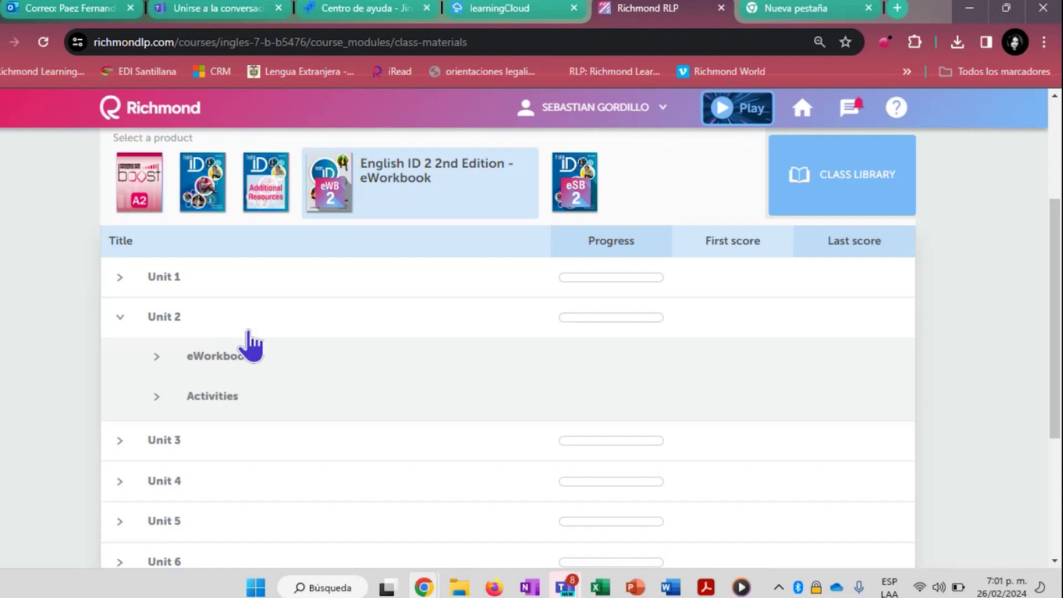
{"action": "left_click", "coordinate": [247, 355]}
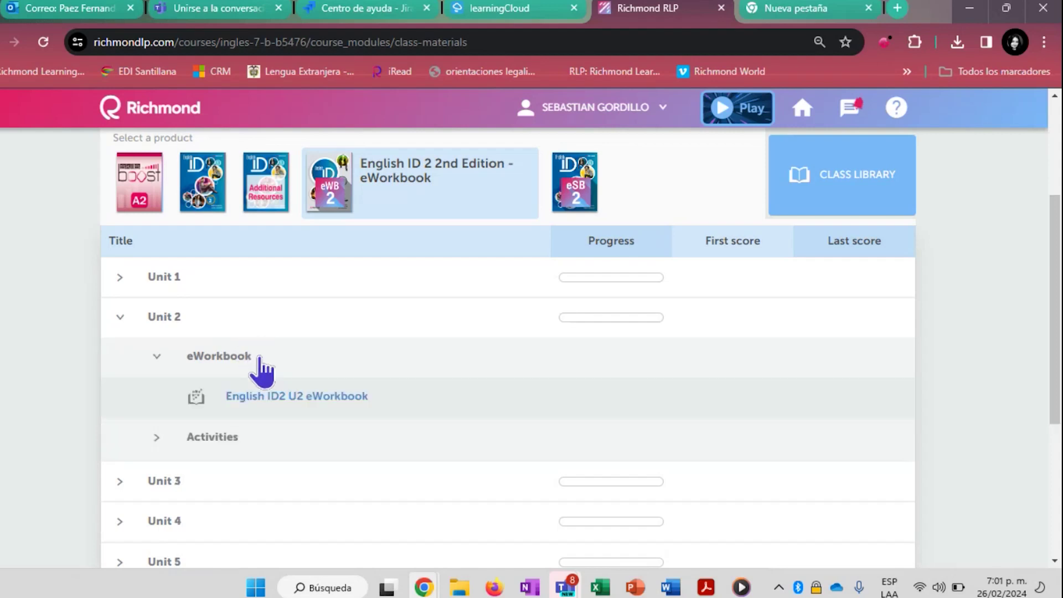
Open the English ID2 U2 eWorkbook and enlarge its lesson 2.1 page so that exercise 1 is readable
{"action": "left_click", "coordinate": [321, 388]}
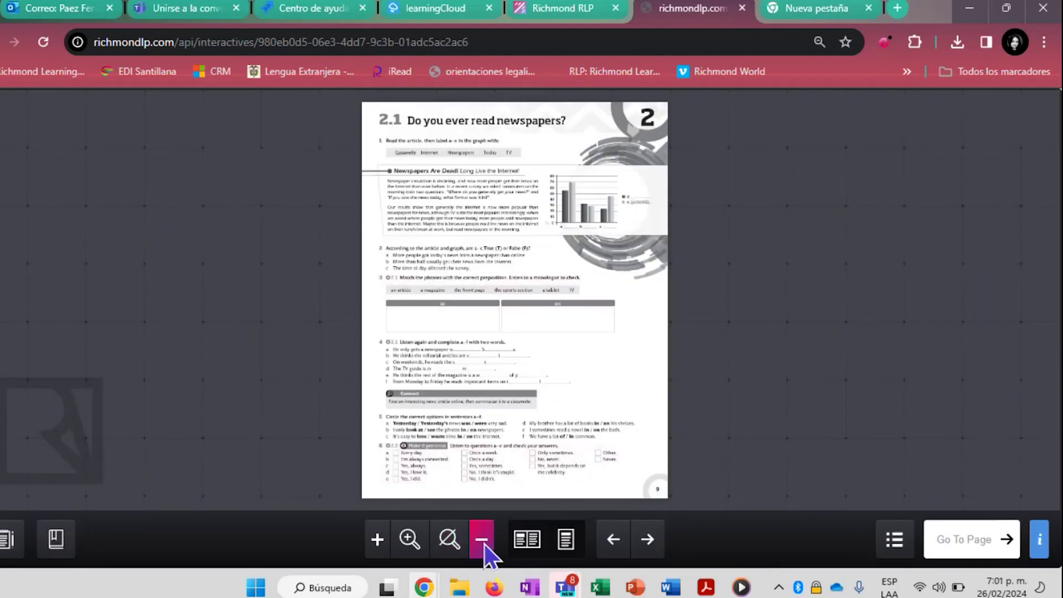
{"action": "left_click", "coordinate": [378, 540]}
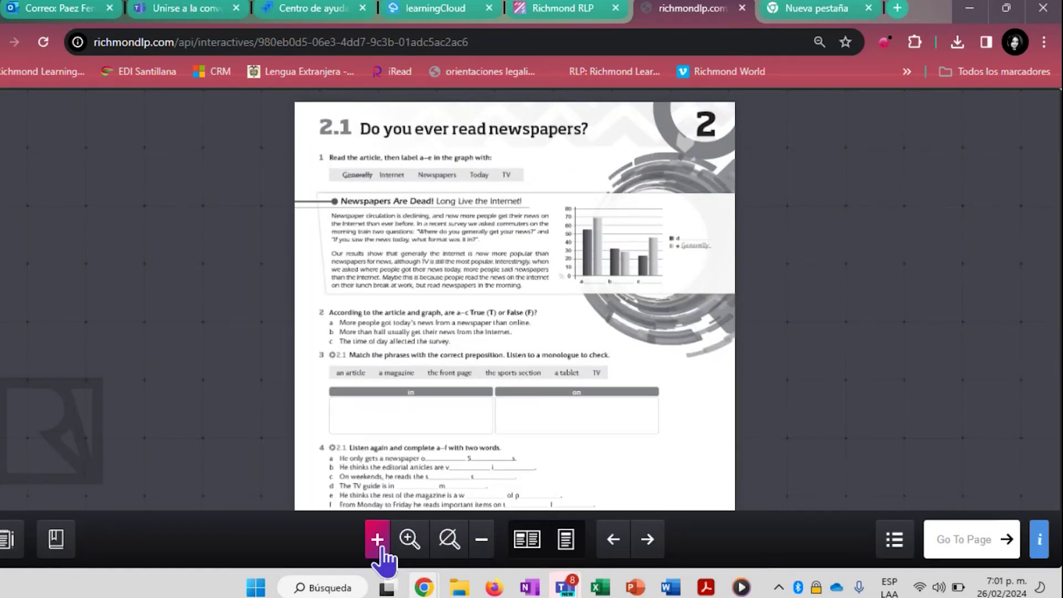
{"action": "left_click", "coordinate": [379, 543]}
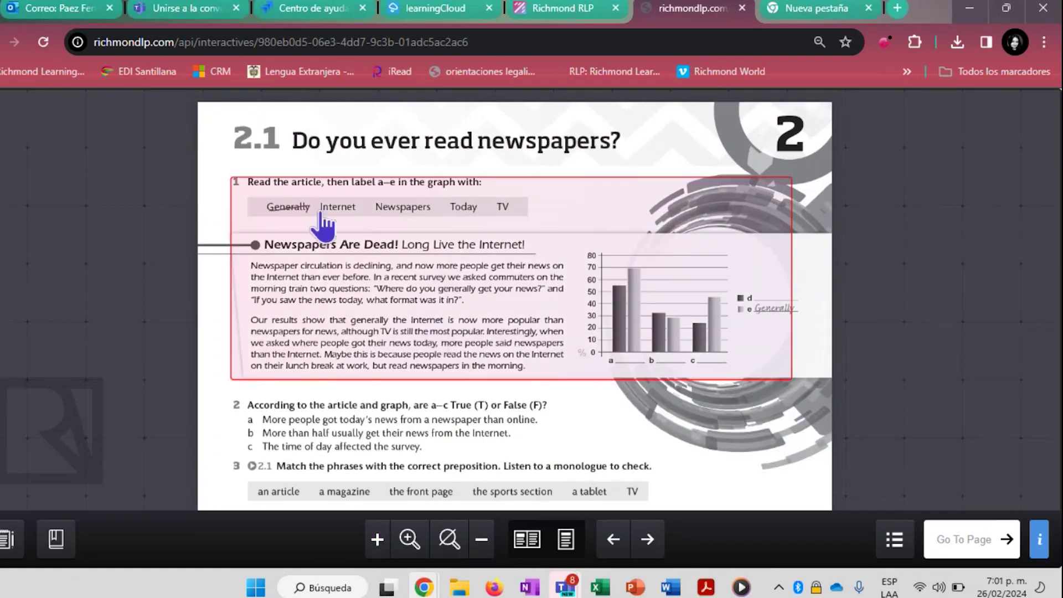
{"action": "left_click", "coordinate": [378, 541]}
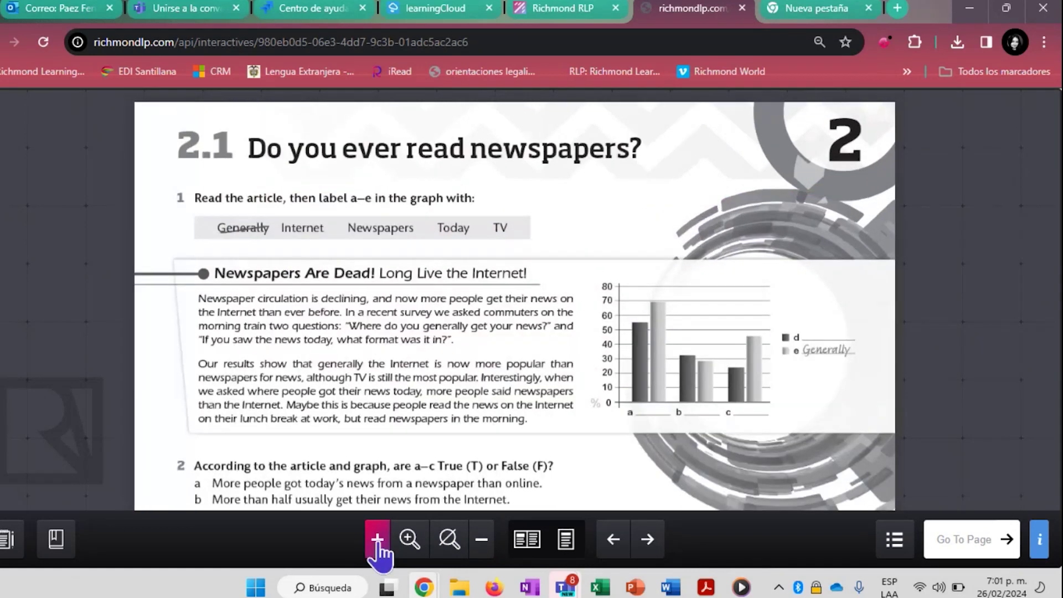
{"action": "left_click", "coordinate": [377, 542]}
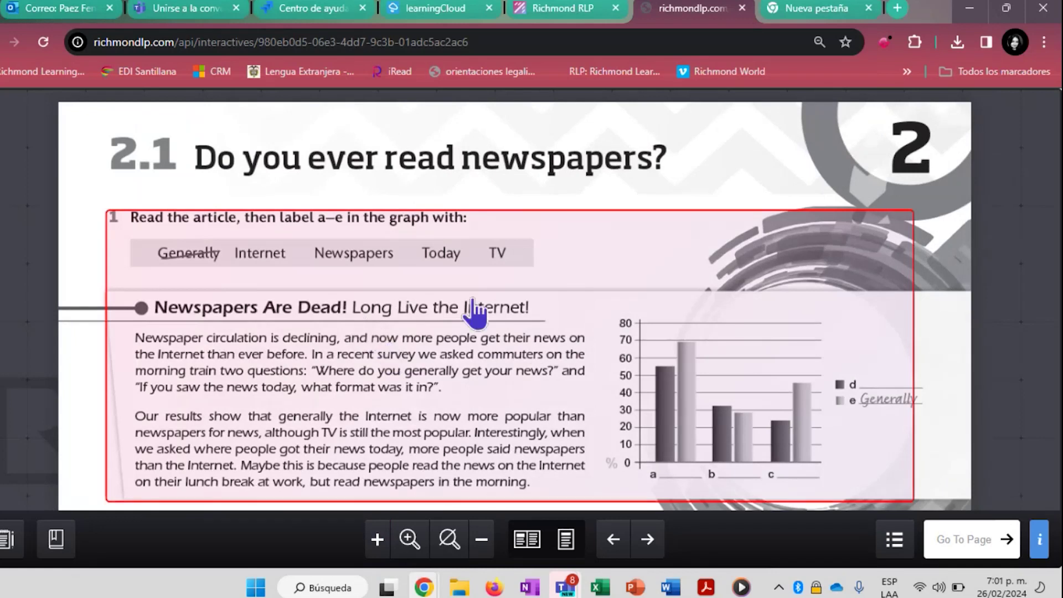
In the interactive exercise 1 Reading activity, place TV at b and Internet at c, and close the activity without submitting
{"action": "left_click", "coordinate": [470, 357]}
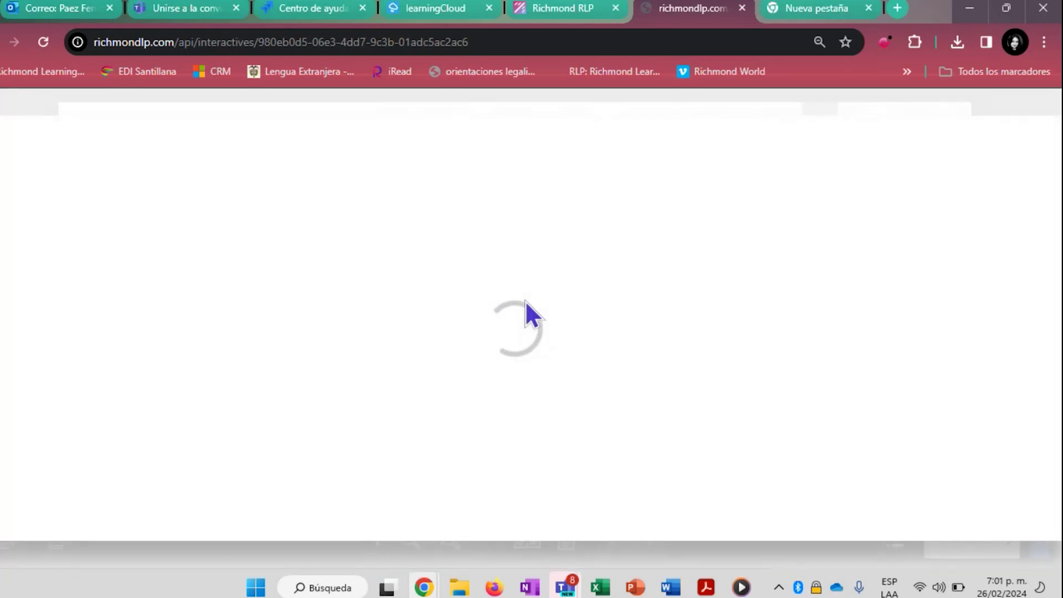
{"action": "scroll", "coordinate": [525, 300], "scroll_direction": "down", "scroll_amount": 4}
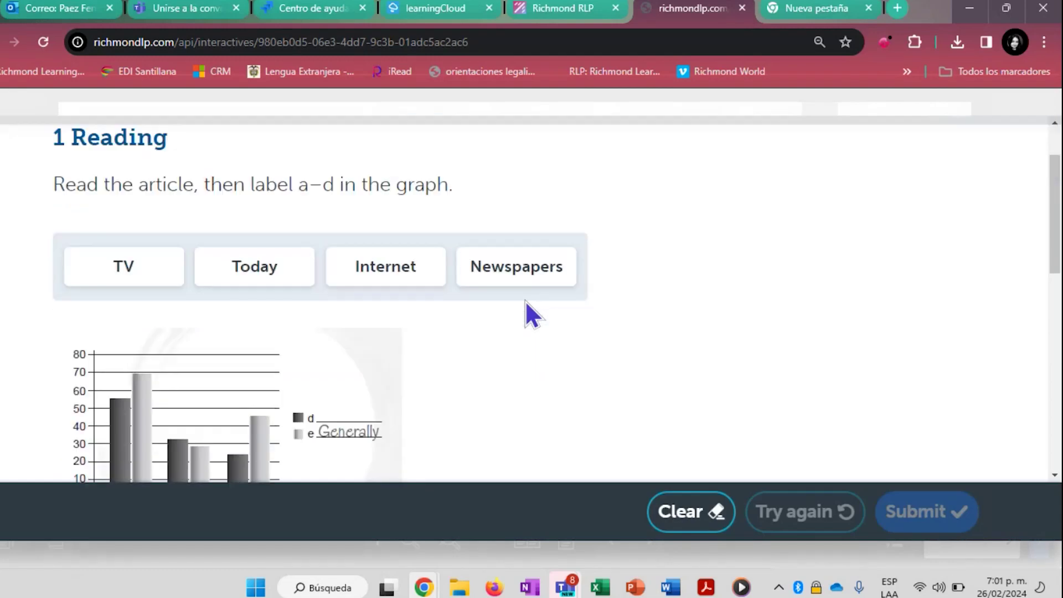
{"action": "scroll", "coordinate": [526, 300], "scroll_direction": "down", "scroll_amount": 3}
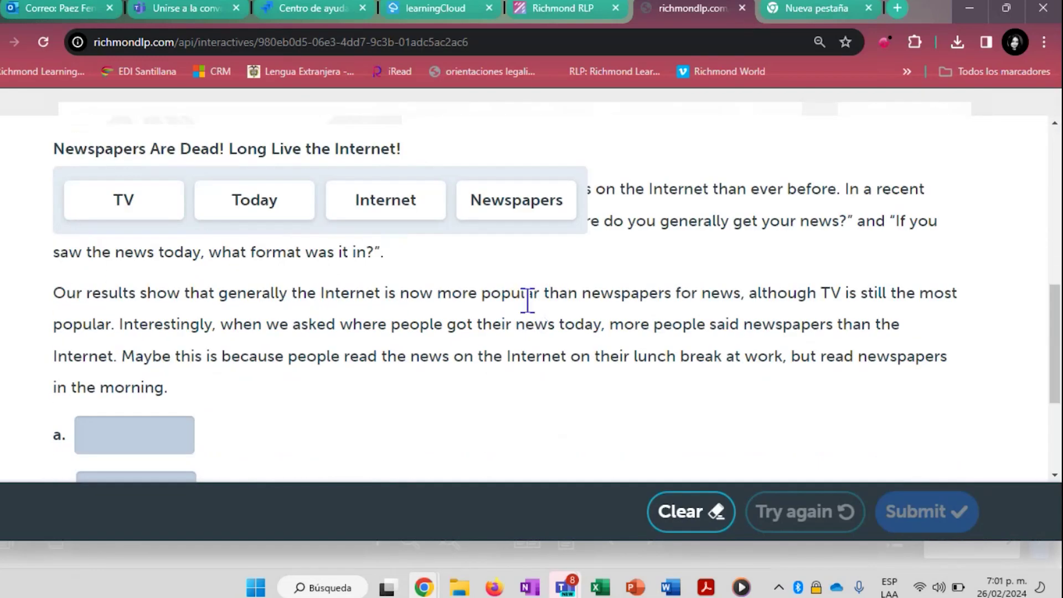
{"action": "scroll", "coordinate": [527, 300], "scroll_direction": "down", "scroll_amount": 4}
{"action": "left_click_drag", "start_coordinate": [128, 213], "coordinate": [155, 291]}
{"action": "left_click_drag", "start_coordinate": [242, 210], "coordinate": [275, 371]}
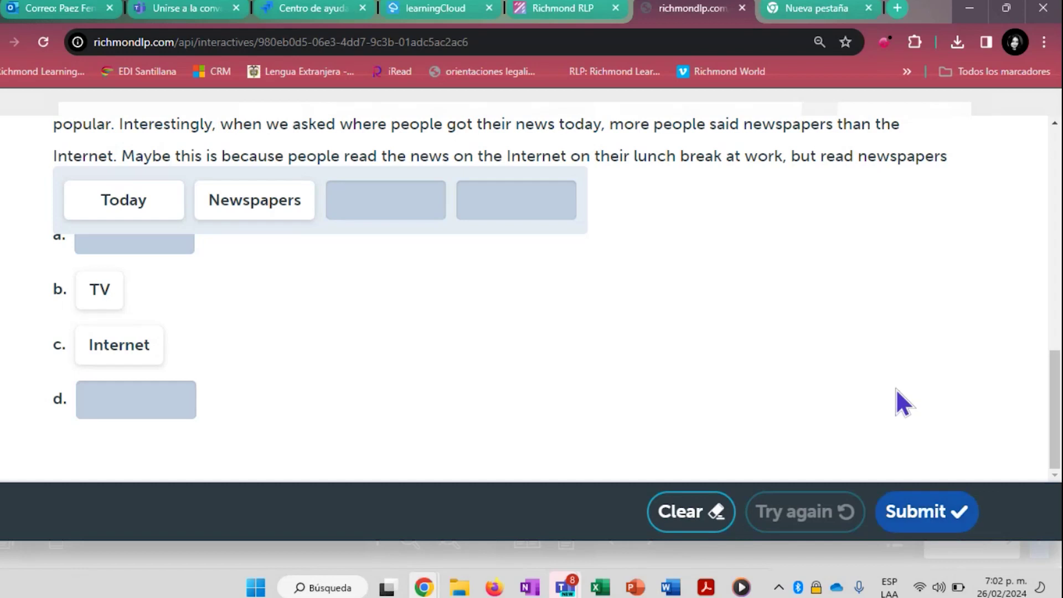
{"action": "scroll", "coordinate": [914, 355], "scroll_direction": "up", "scroll_amount": 6}
{"action": "scroll", "coordinate": [933, 294], "scroll_direction": "up", "scroll_amount": 3}
{"action": "left_click", "coordinate": [958, 143]}
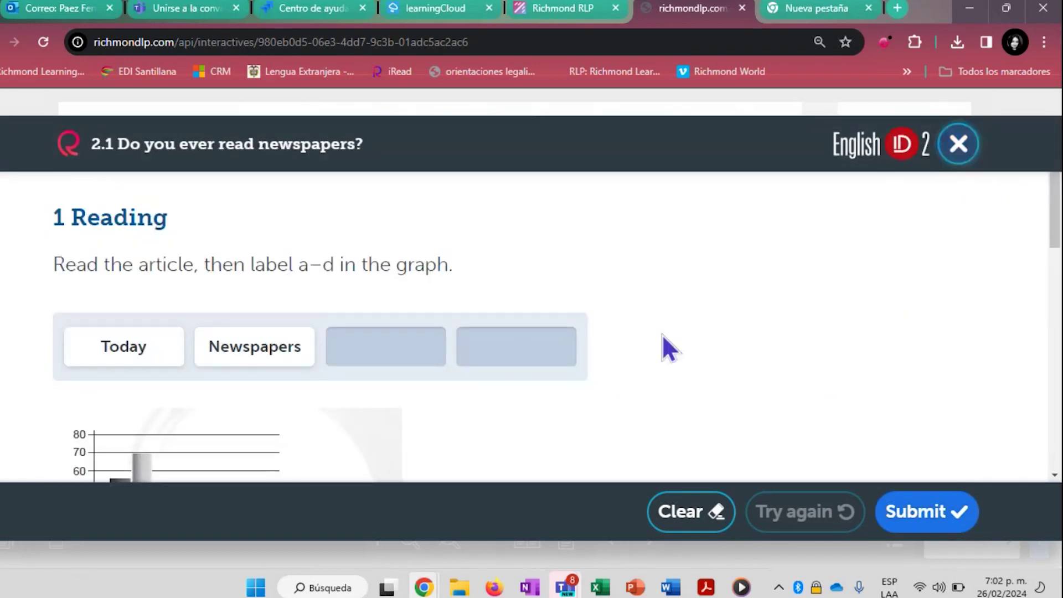
Open the exercise 6 Make it personal activity near the end of the lesson 2.1 page and briefly play its audio
{"action": "scroll", "coordinate": [488, 339], "scroll_direction": "down", "scroll_amount": 3}
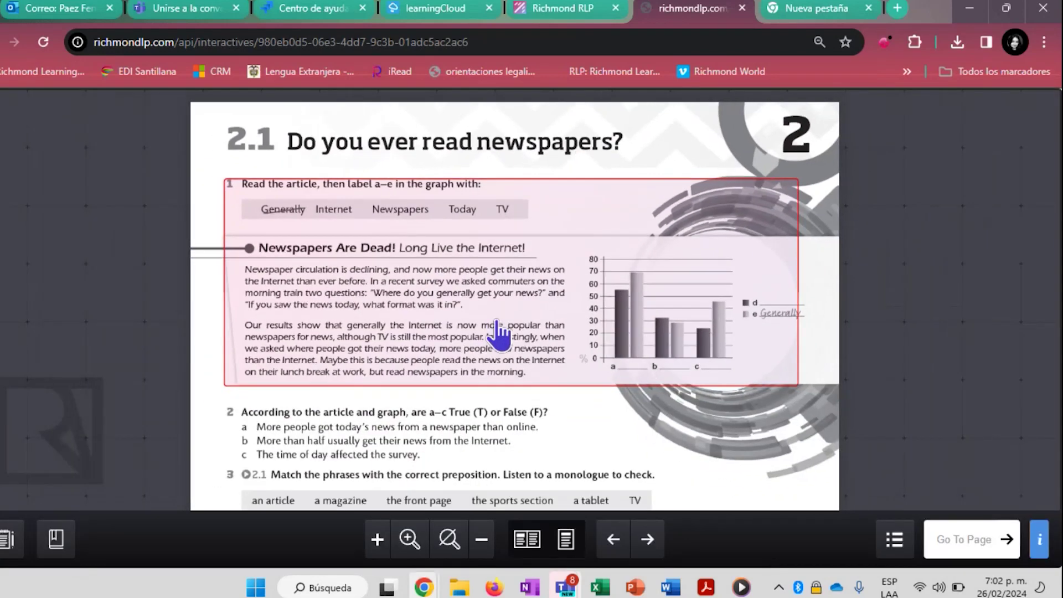
{"action": "scroll", "coordinate": [503, 333], "scroll_direction": "down", "scroll_amount": 2}
{"action": "left_click_drag", "start_coordinate": [700, 404], "coordinate": [706, 297]}
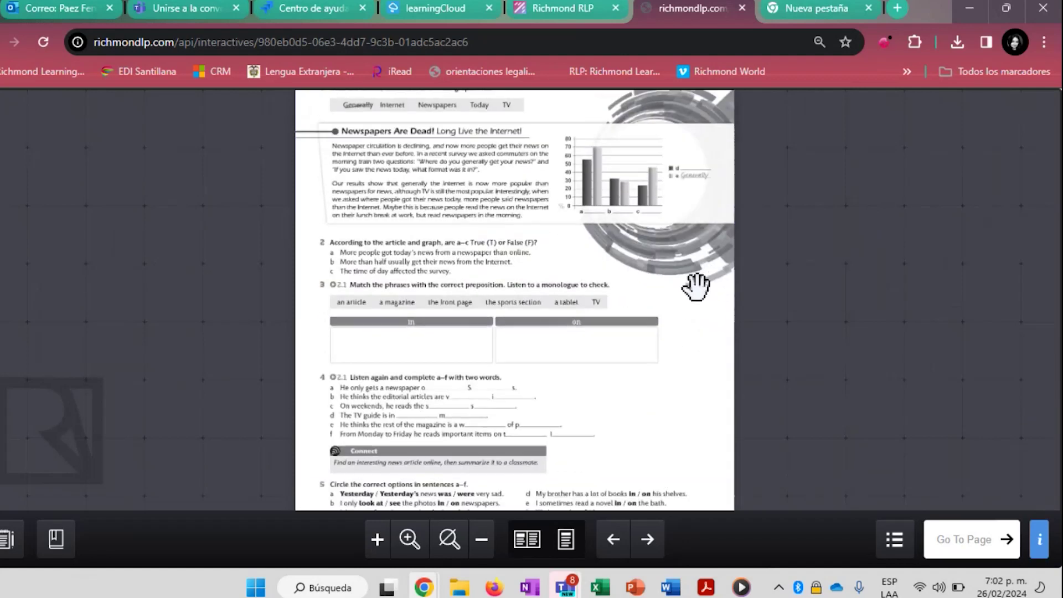
{"action": "left_click_drag", "start_coordinate": [692, 337], "coordinate": [696, 211]}
{"action": "scroll", "coordinate": [518, 392], "scroll_direction": "down", "scroll_amount": 1}
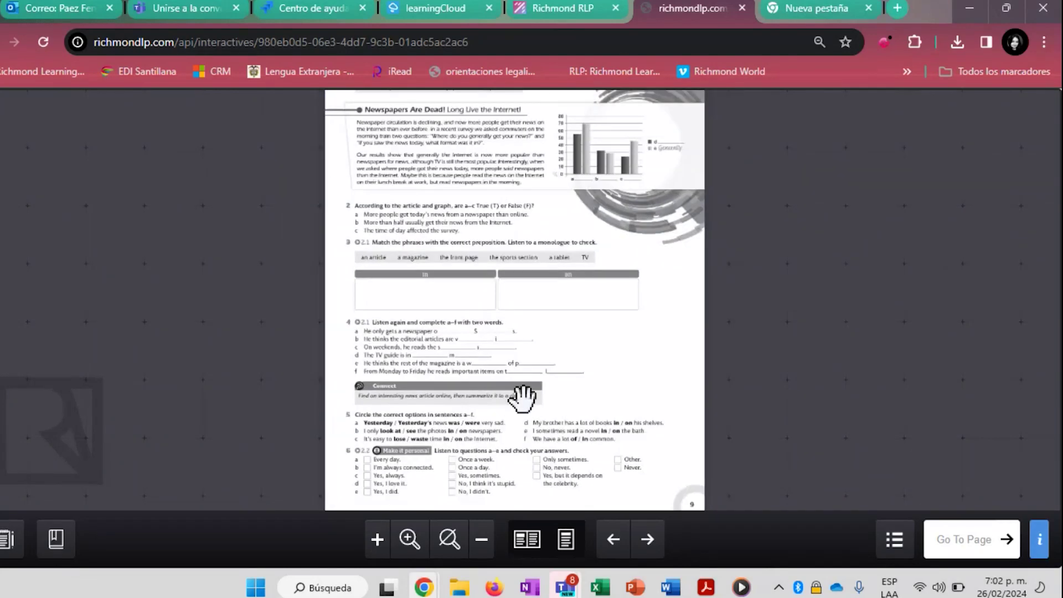
{"action": "scroll", "coordinate": [686, 372], "scroll_direction": "down", "scroll_amount": 1}
{"action": "left_click", "coordinate": [565, 459]}
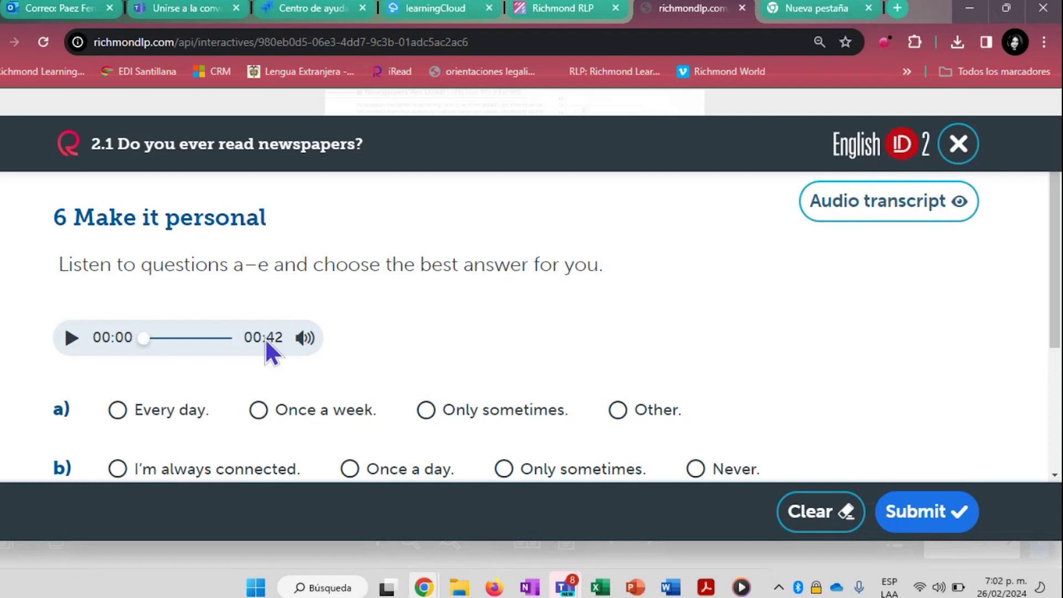
{"action": "left_click", "coordinate": [71, 339]}
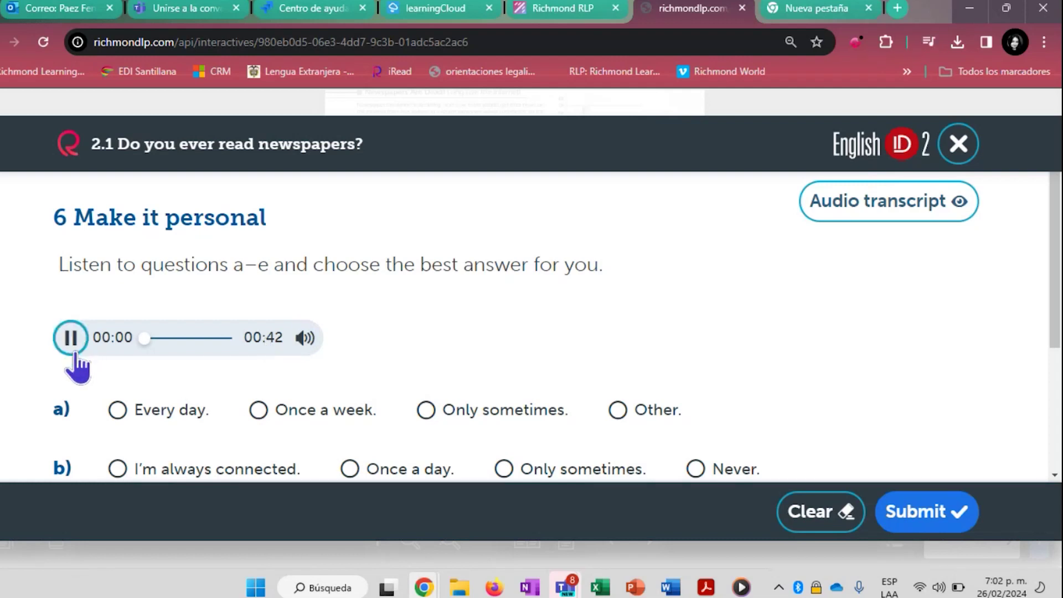
{"action": "left_click", "coordinate": [71, 339]}
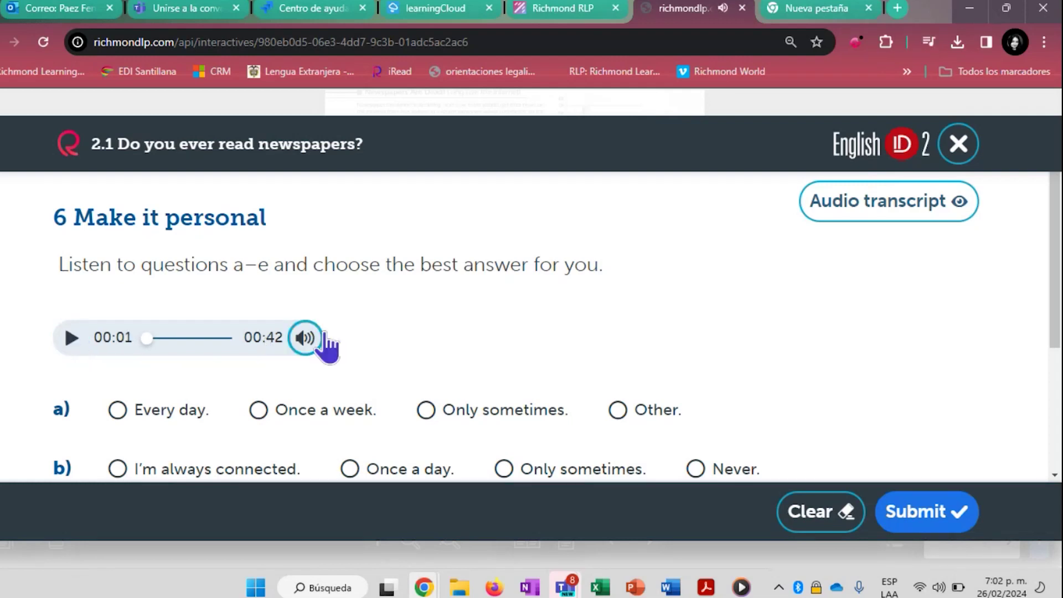
Show the audio transcript of the Make it personal activity, highlight part of questions a to c, and return to the workbook page
{"action": "left_click", "coordinate": [883, 205]}
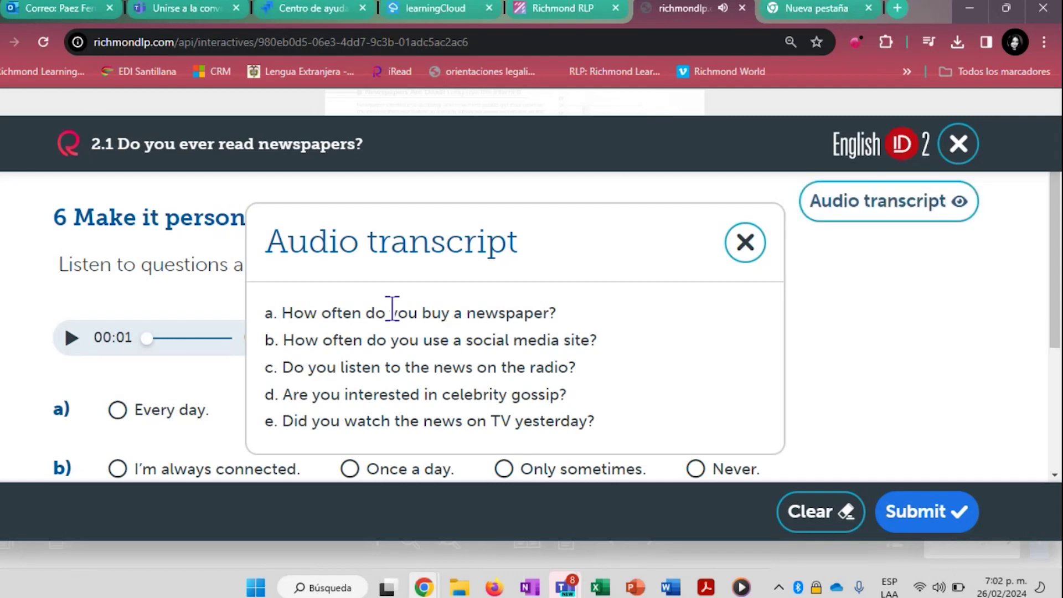
{"action": "left_click_drag", "start_coordinate": [337, 313], "coordinate": [506, 368]}
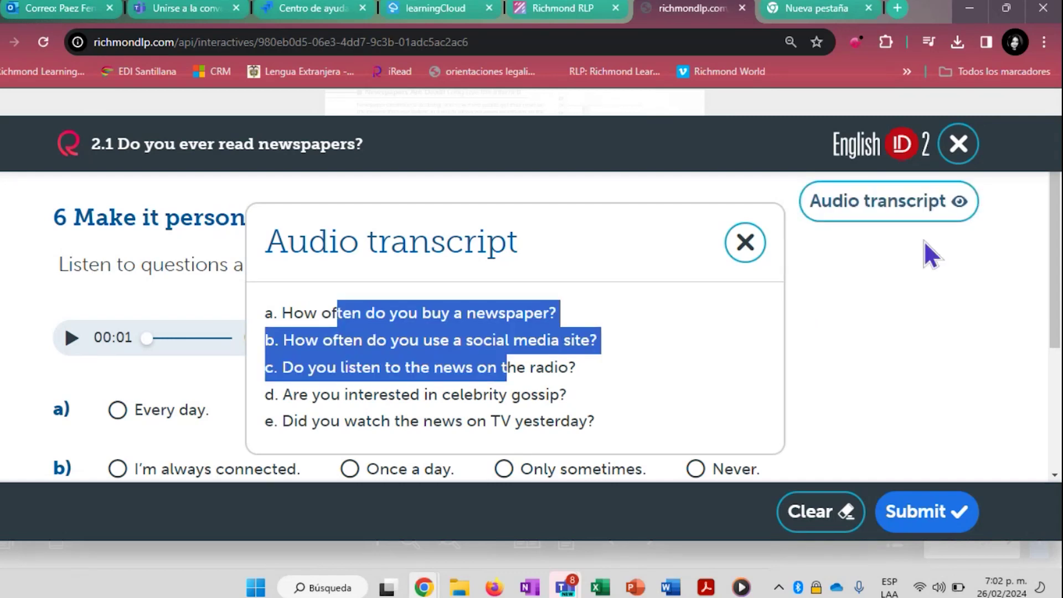
{"action": "left_click", "coordinate": [958, 143]}
{"action": "left_click", "coordinate": [744, 260]}
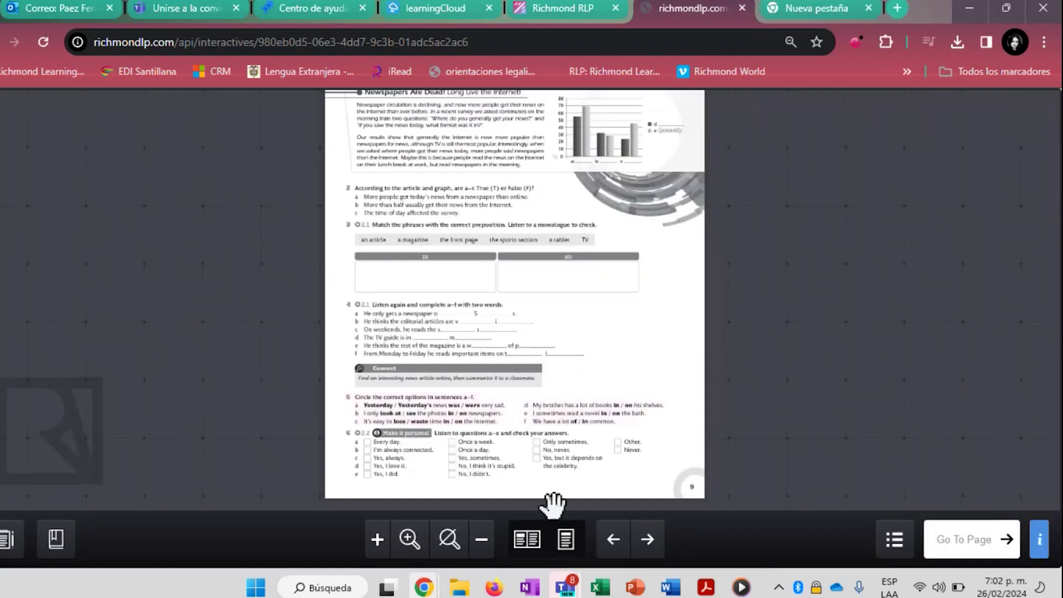
Leaf through pages 10 and 11 of the Unit 2 eWorkbook and close it to return to the class materials
{"action": "left_click", "coordinate": [649, 552]}
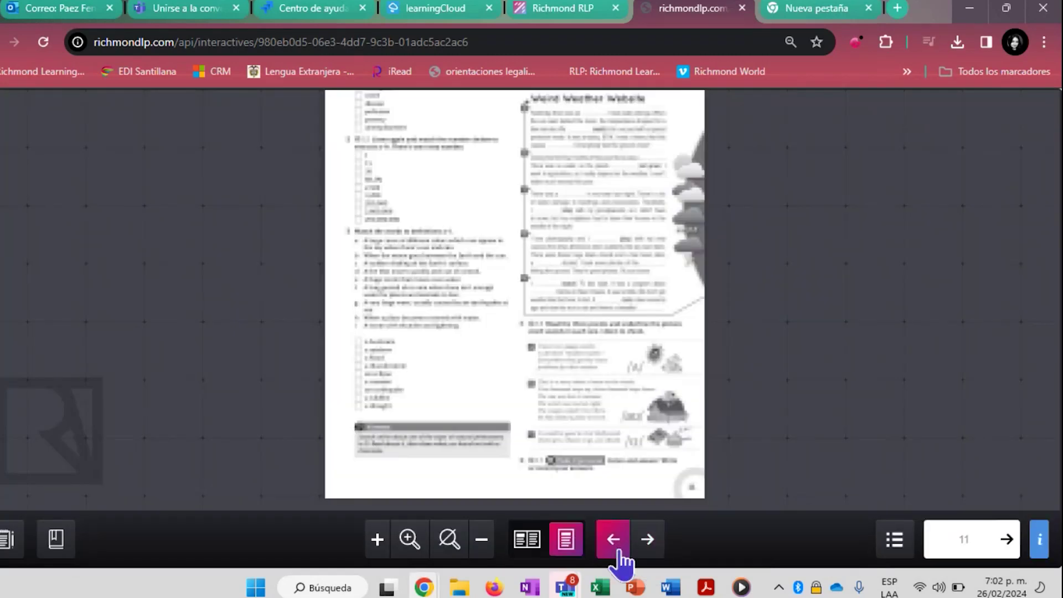
{"action": "left_click", "coordinate": [614, 548]}
{"action": "left_click_drag", "start_coordinate": [675, 284], "coordinate": [682, 225]}
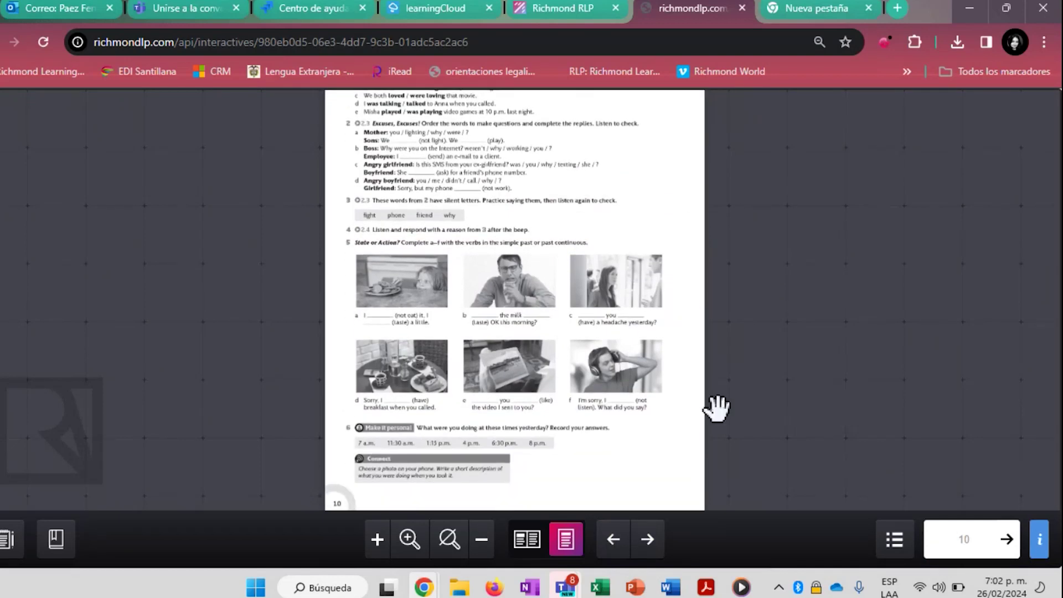
{"action": "left_click_drag", "start_coordinate": [703, 325], "coordinate": [681, 266]}
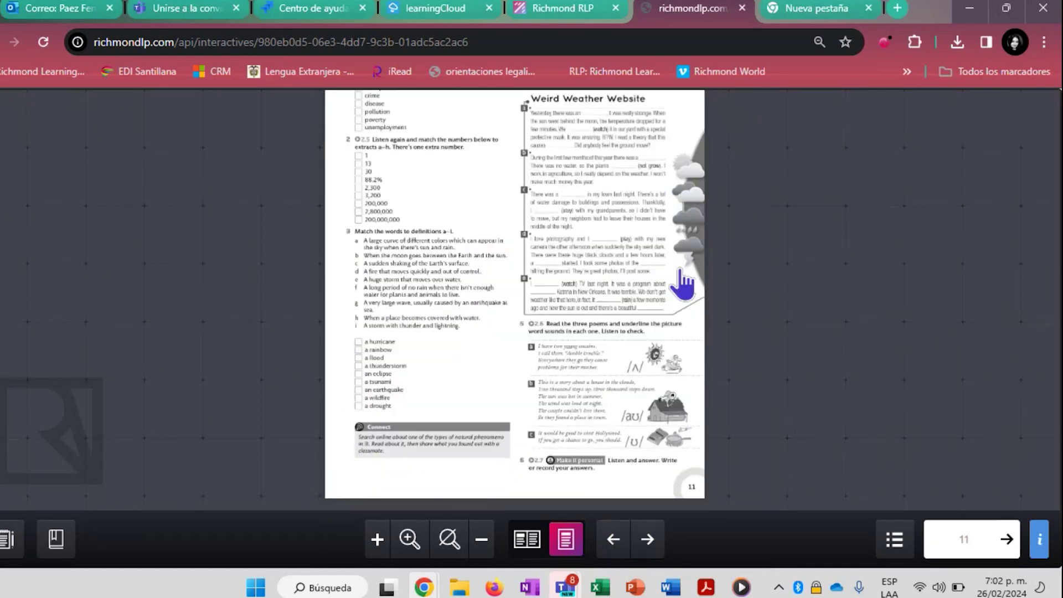
{"action": "left_click", "coordinate": [742, 8]}
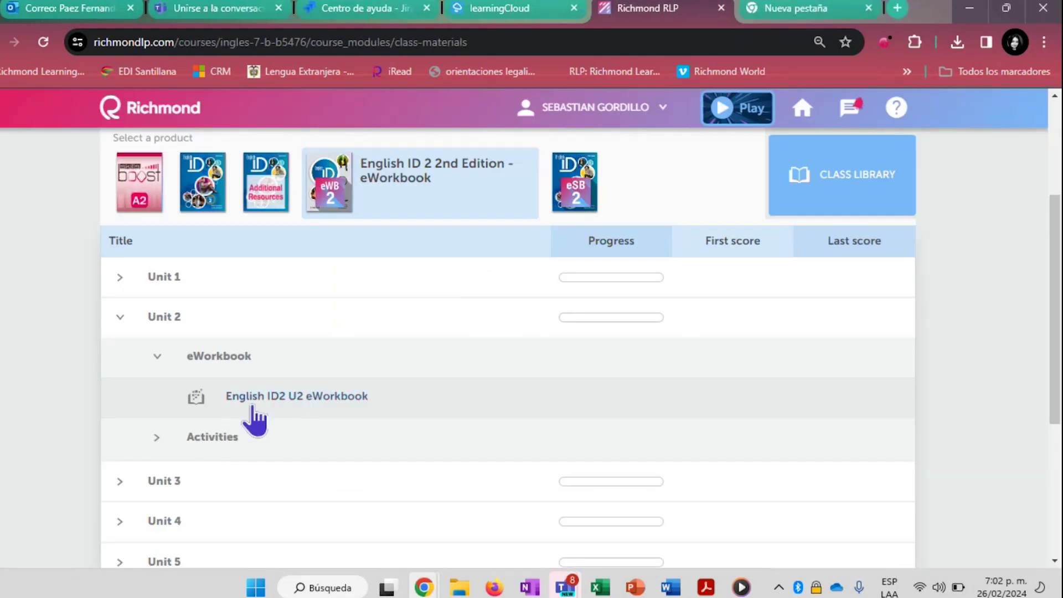
Collapse the eWorkbook section of Unit 2 and expand its Activities section to see the lesson 2.1 and 2.2 activities
{"action": "left_click", "coordinate": [232, 357]}
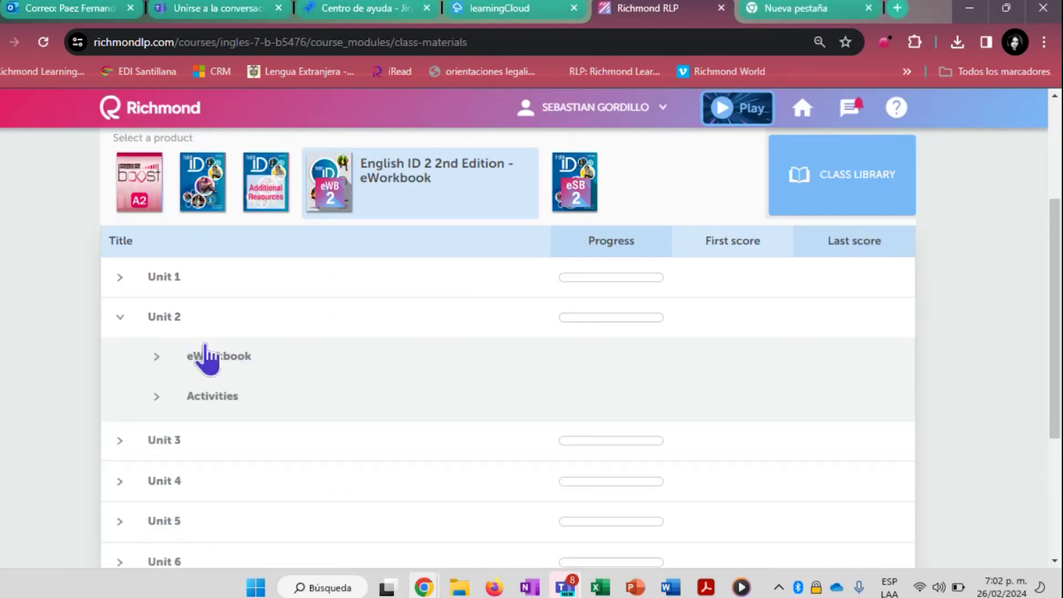
{"action": "left_click", "coordinate": [232, 394]}
{"action": "scroll", "coordinate": [255, 414], "scroll_direction": "down", "scroll_amount": 3}
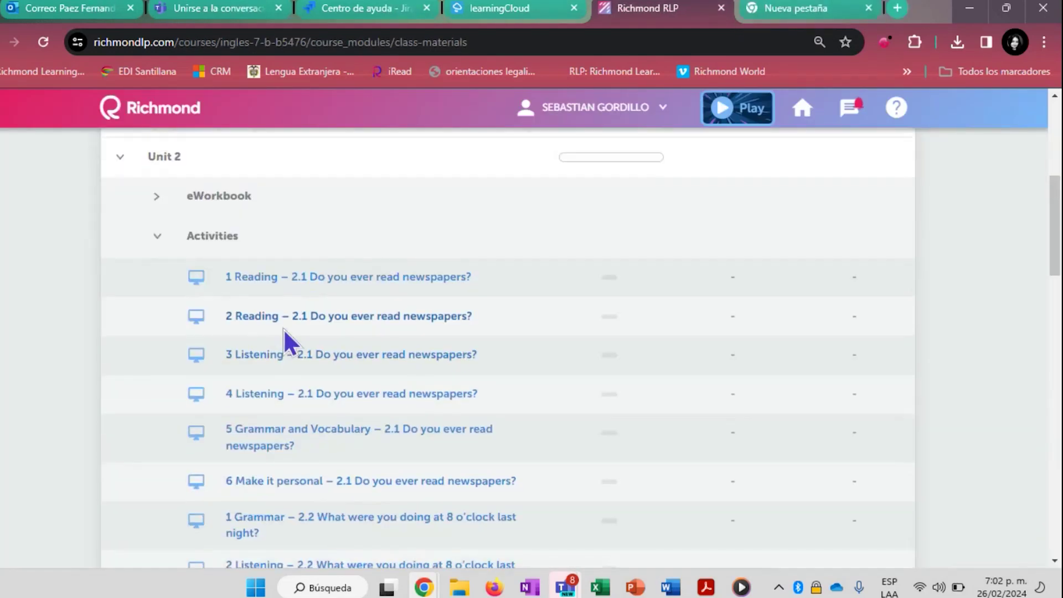
{"action": "scroll", "coordinate": [351, 463], "scroll_direction": "down", "scroll_amount": 3}
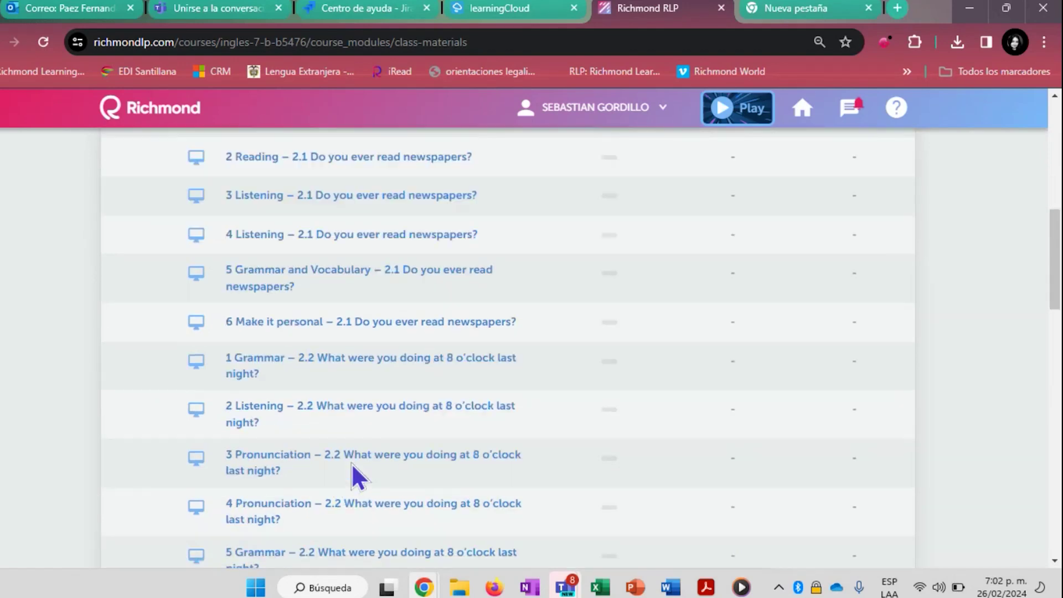
{"action": "scroll", "coordinate": [351, 463], "scroll_direction": "down", "scroll_amount": 1}
{"action": "scroll", "coordinate": [305, 409], "scroll_direction": "up", "scroll_amount": 3}
{"action": "scroll", "coordinate": [296, 365], "scroll_direction": "up", "scroll_amount": 2}
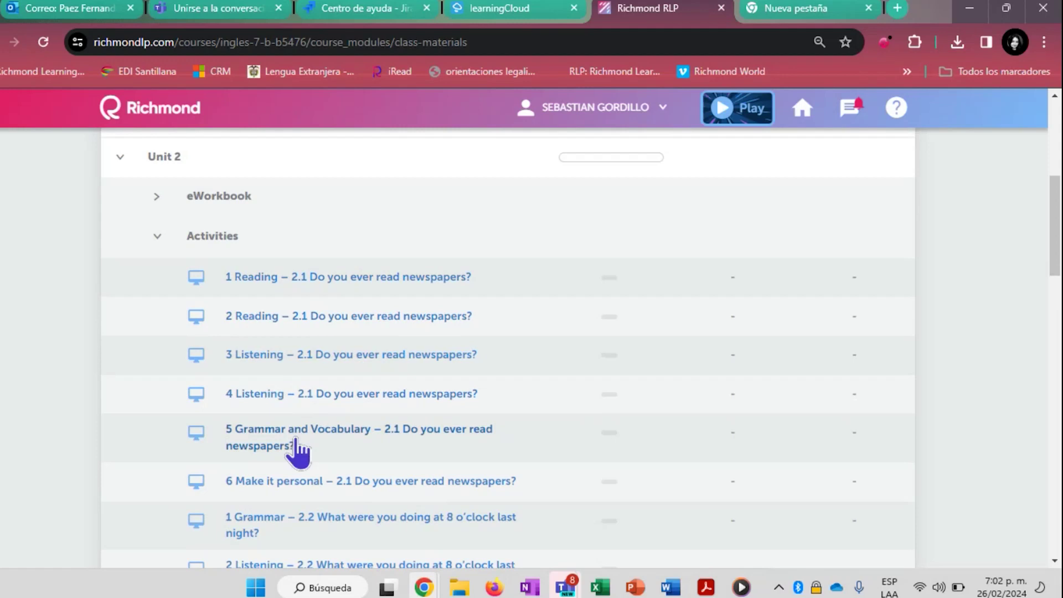
Look over the whole Unit 2 activities list from lesson 2.1 to lesson 2.5 and return to its beginning
{"action": "scroll", "coordinate": [321, 373], "scroll_direction": "down", "scroll_amount": 2}
{"action": "scroll", "coordinate": [325, 413], "scroll_direction": "down", "scroll_amount": 4}
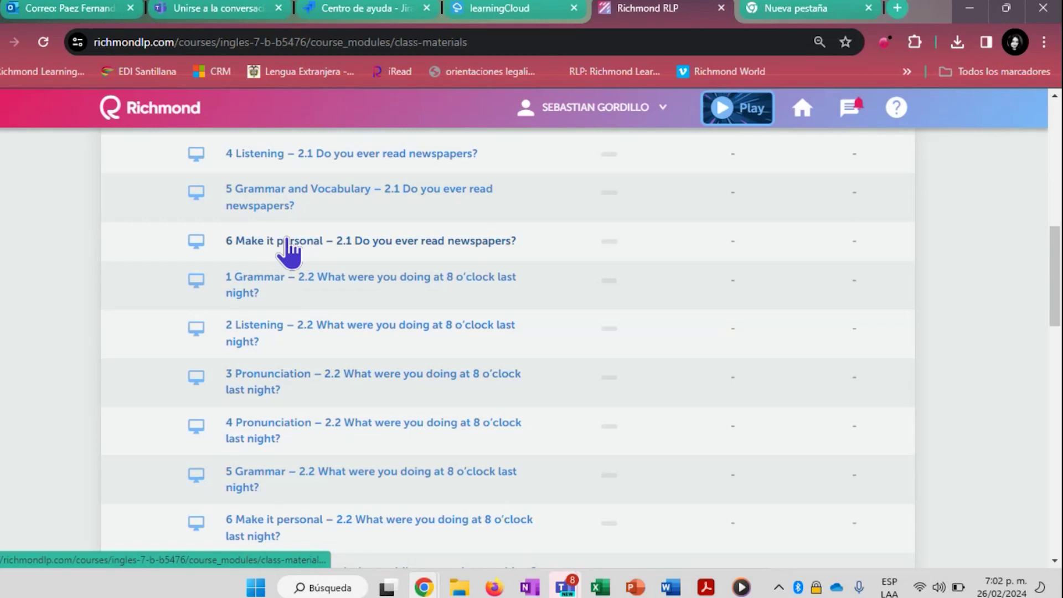
{"action": "scroll", "coordinate": [321, 261], "scroll_direction": "down", "scroll_amount": 3}
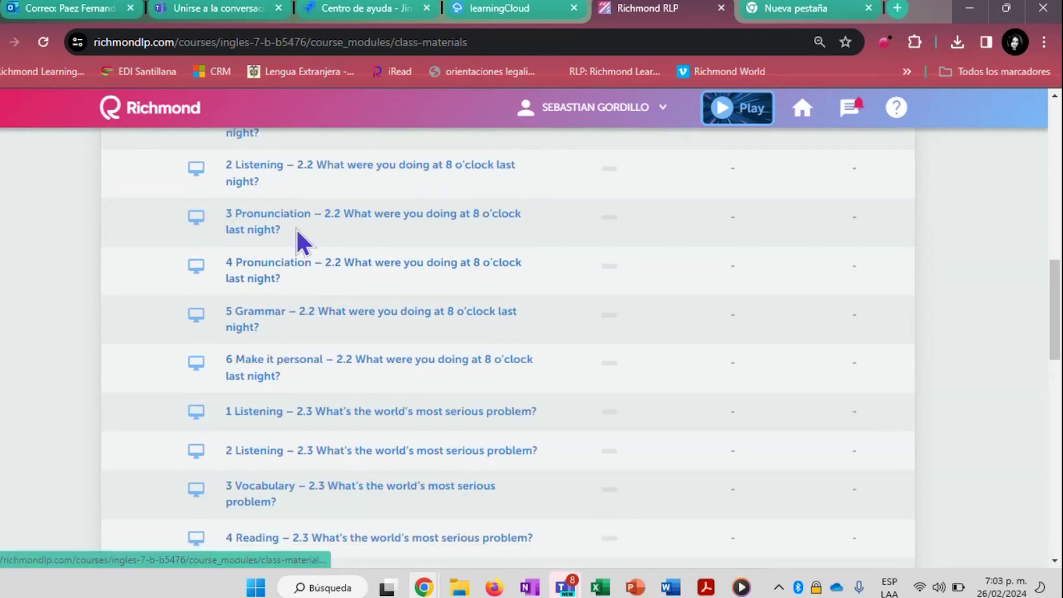
{"action": "scroll", "coordinate": [365, 280], "scroll_direction": "down", "scroll_amount": 4}
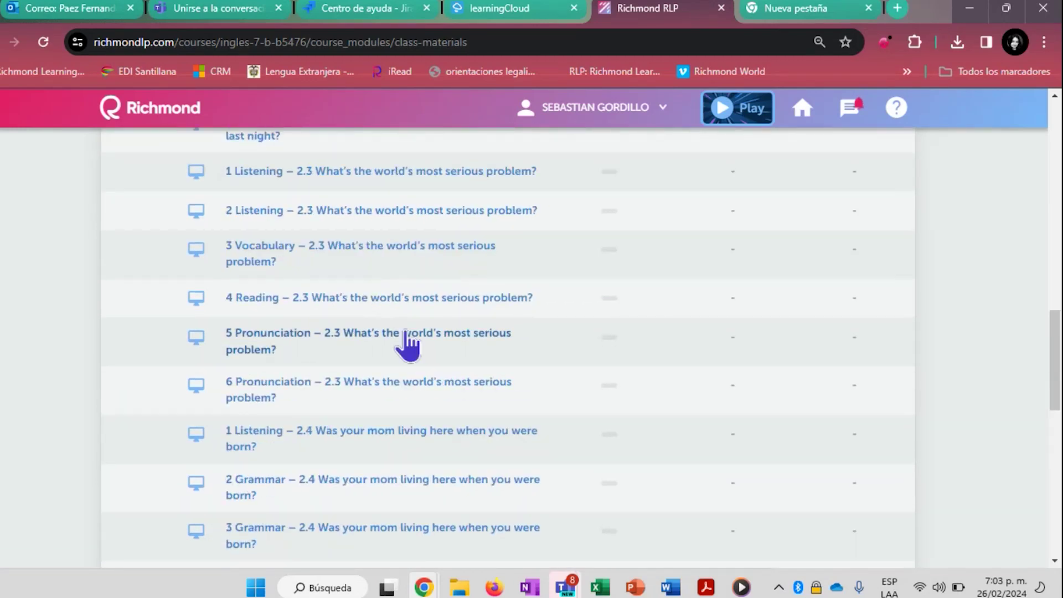
{"action": "scroll", "coordinate": [407, 343], "scroll_direction": "down", "scroll_amount": 7}
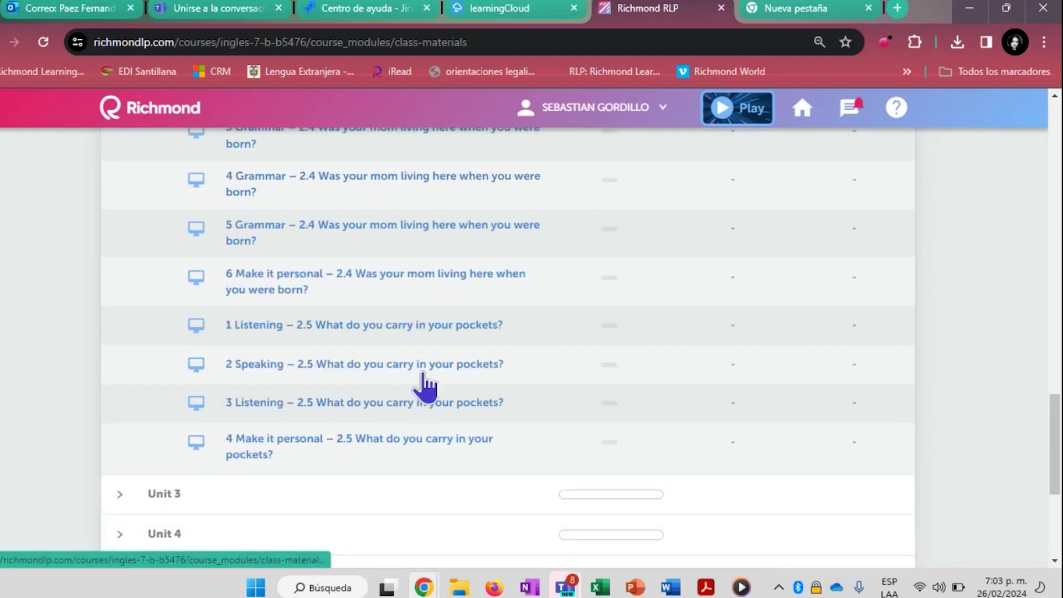
{"action": "scroll", "coordinate": [425, 377], "scroll_direction": "up", "scroll_amount": 5}
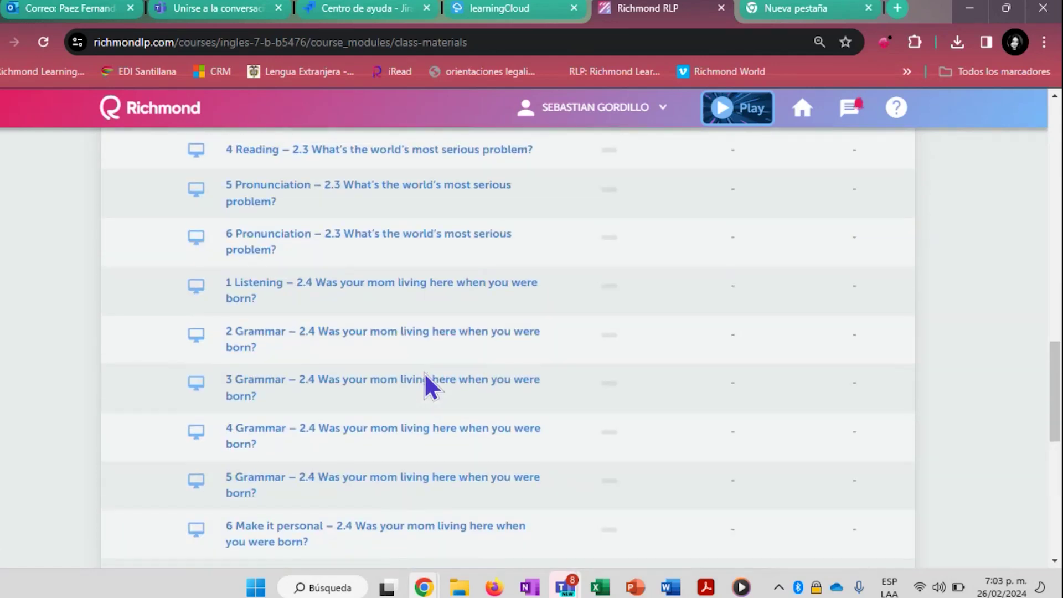
{"action": "scroll", "coordinate": [425, 377], "scroll_direction": "up", "scroll_amount": 17}
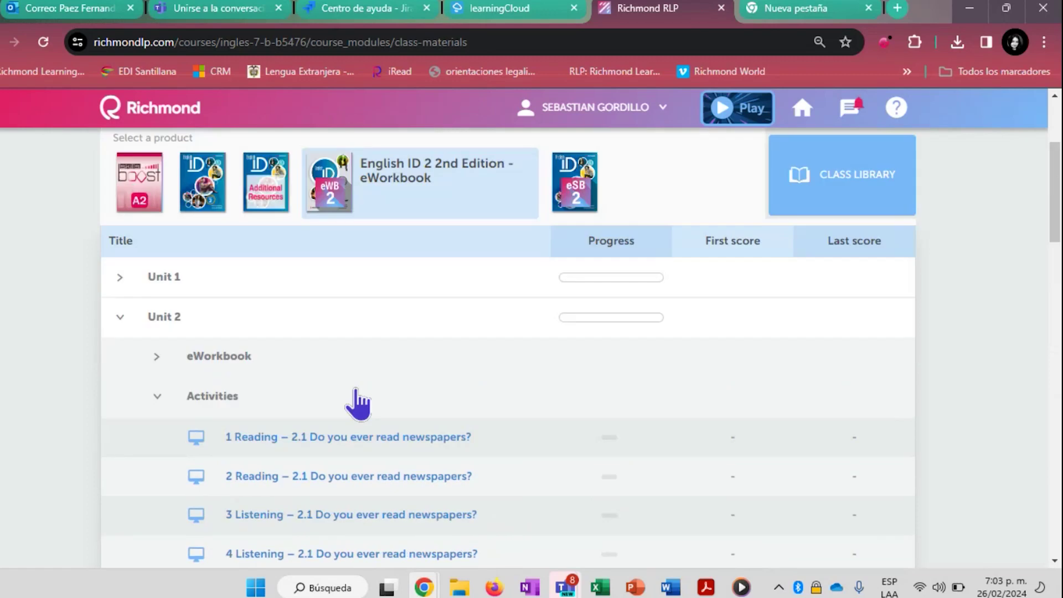
{"action": "scroll", "coordinate": [320, 416], "scroll_direction": "down", "scroll_amount": 2}
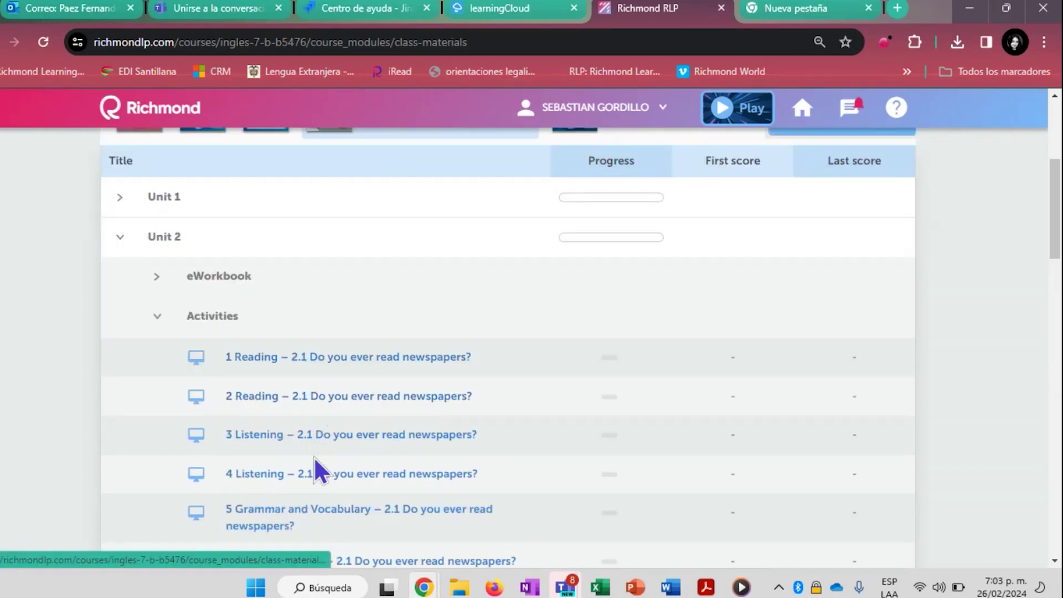
{"action": "scroll", "coordinate": [264, 475], "scroll_direction": "down", "scroll_amount": 2}
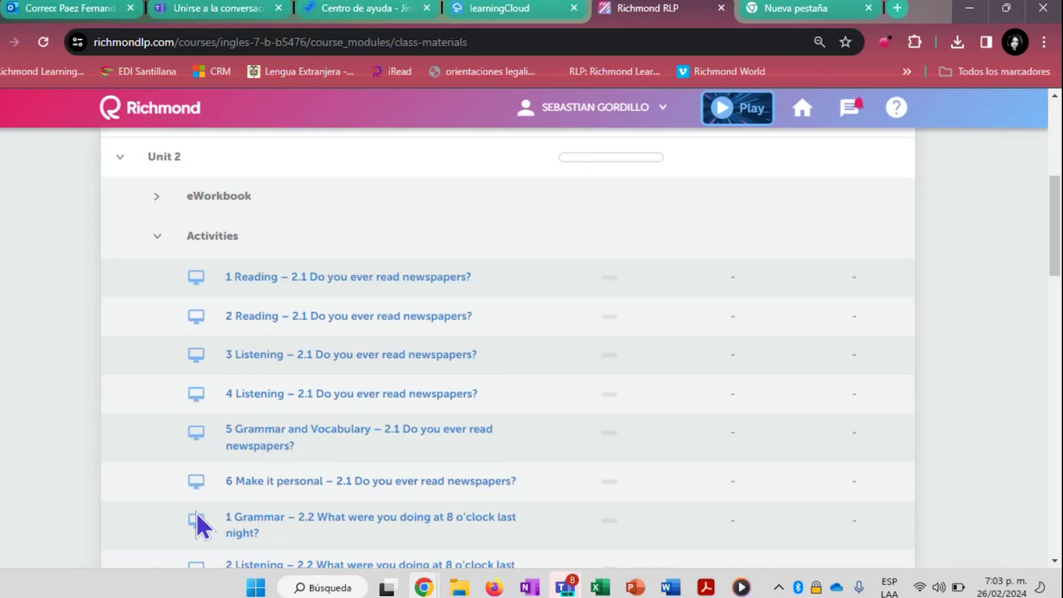
Look through the Unit 2 activities list down to lesson 2.4, return to its beginning and collapse the Activities section
{"action": "scroll", "coordinate": [191, 514], "scroll_direction": "down", "scroll_amount": 6}
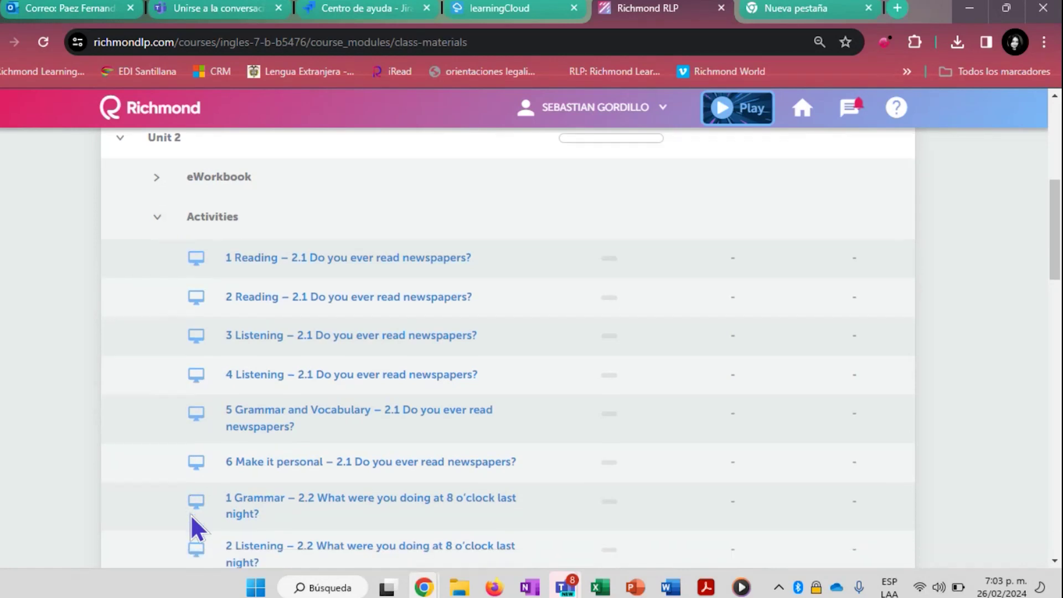
{"action": "scroll", "coordinate": [190, 514], "scroll_direction": "down", "scroll_amount": 3}
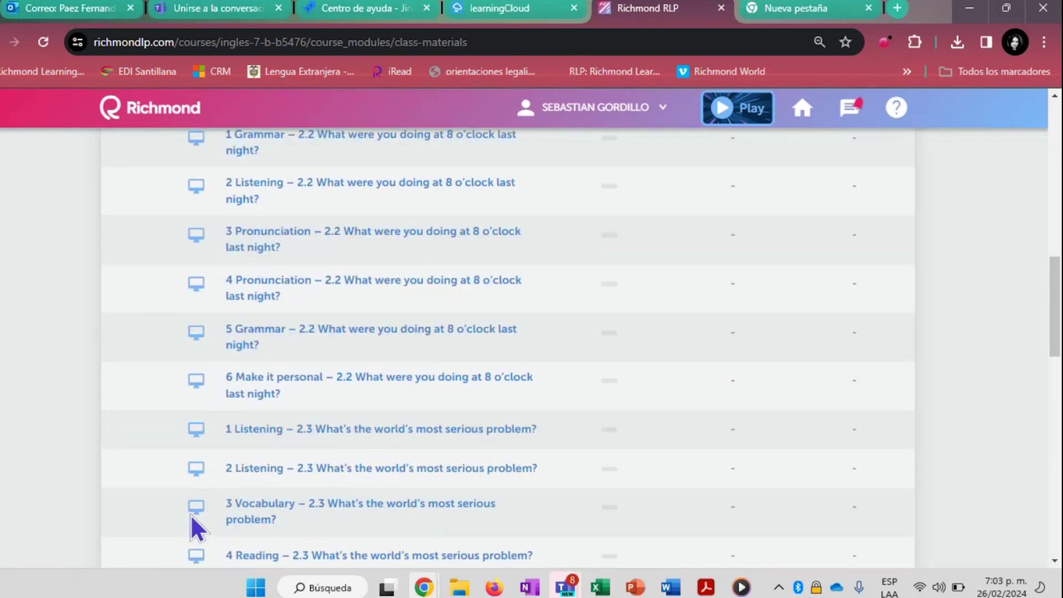
{"action": "scroll", "coordinate": [192, 514], "scroll_direction": "down", "scroll_amount": 3}
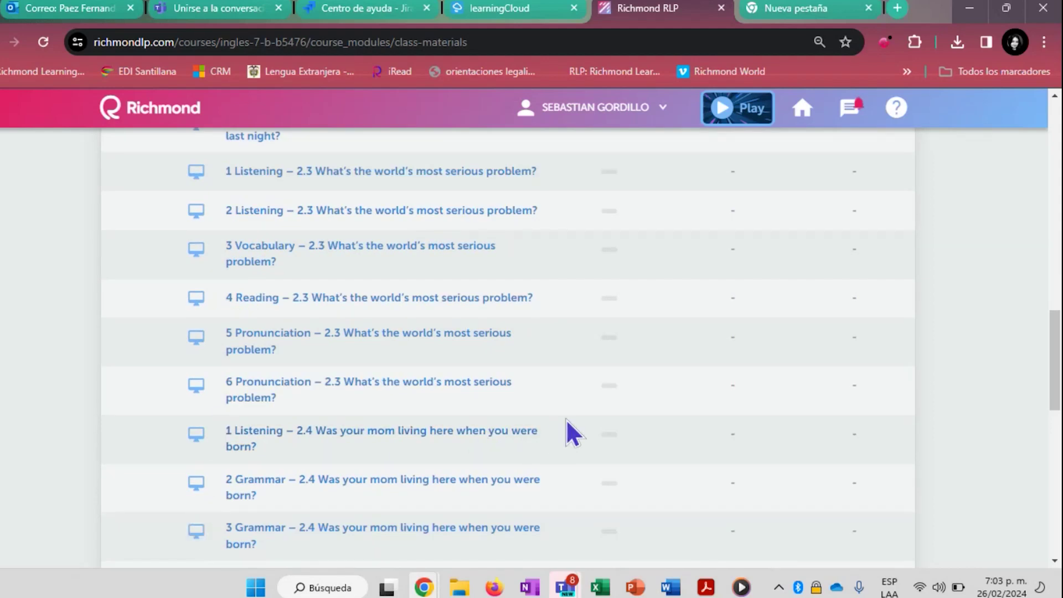
{"action": "scroll", "coordinate": [564, 414], "scroll_direction": "up", "scroll_amount": 14}
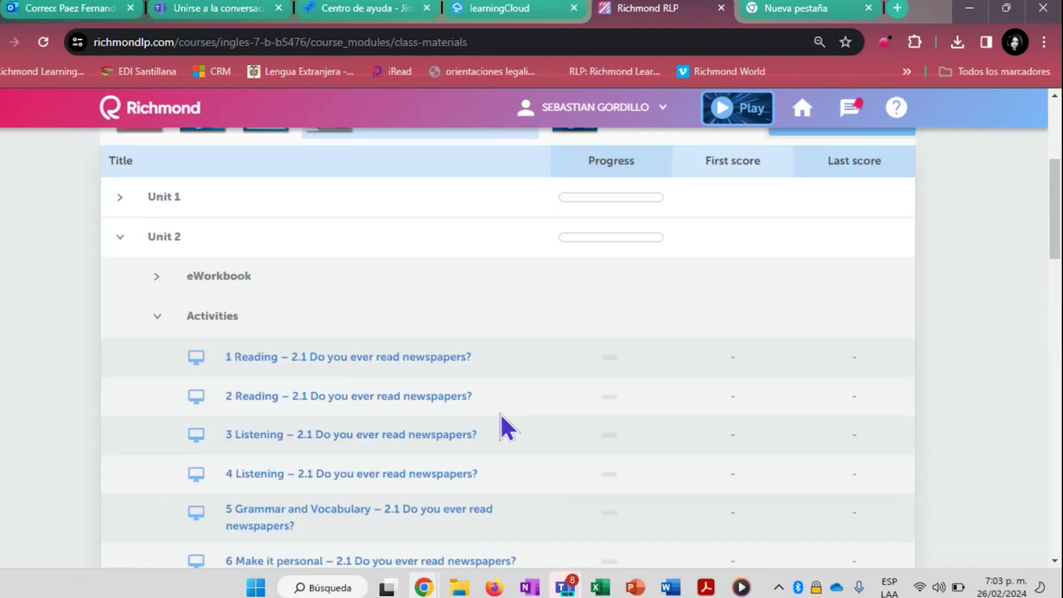
{"action": "left_click", "coordinate": [217, 327]}
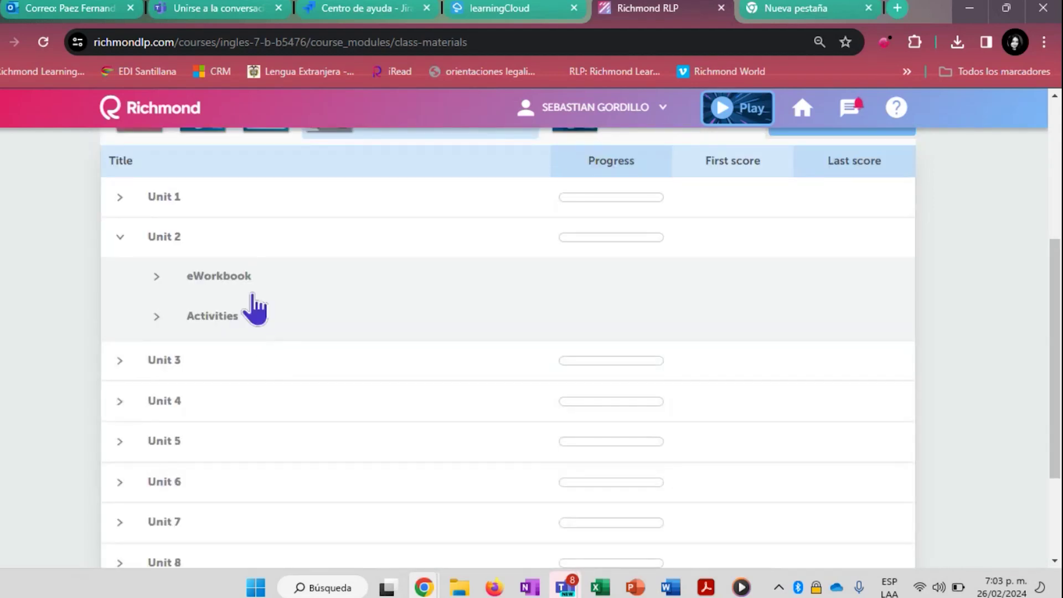
Open the English ID2 U2 eWorkbook from Unit 2, leaf through its pages for lessons 2.1 to 2.4, and close it
{"action": "left_click", "coordinate": [238, 279]}
{"action": "left_click", "coordinate": [271, 315]}
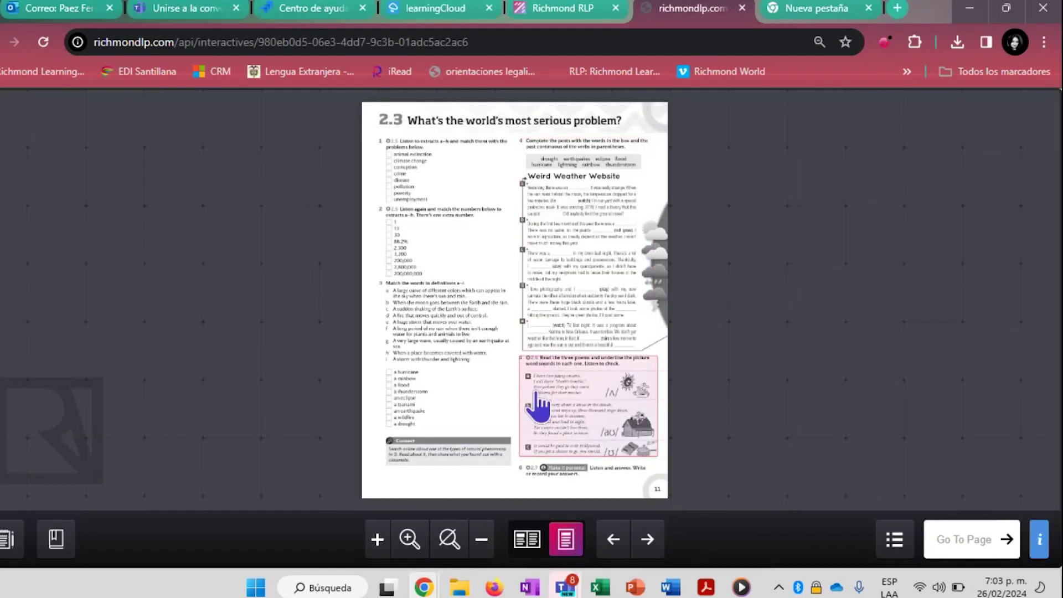
{"action": "left_click", "coordinate": [613, 548]}
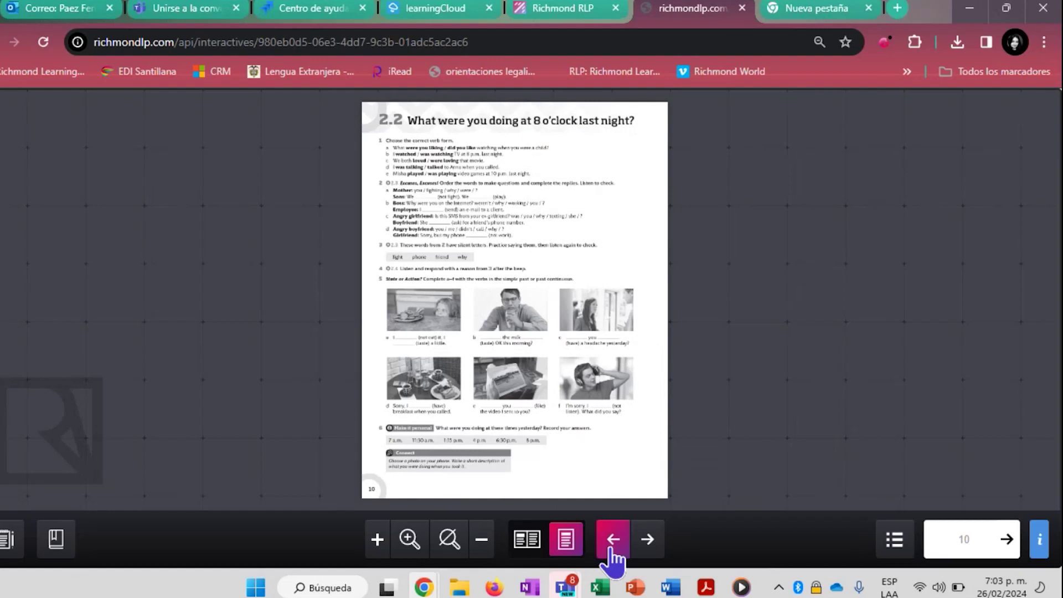
{"action": "left_click", "coordinate": [612, 548]}
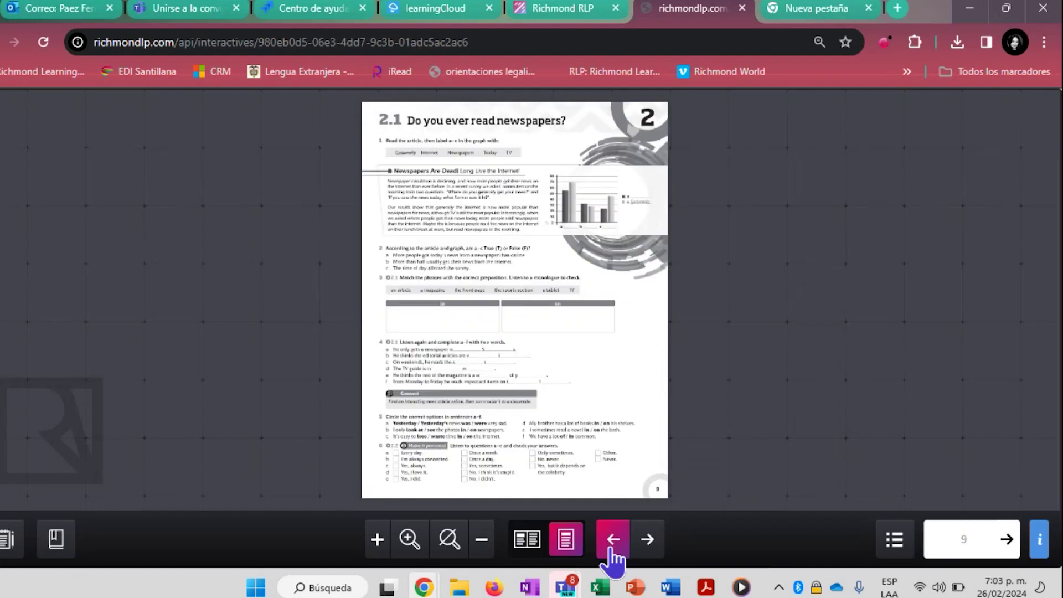
{"action": "left_click", "coordinate": [649, 547]}
{"action": "left_click", "coordinate": [650, 547]}
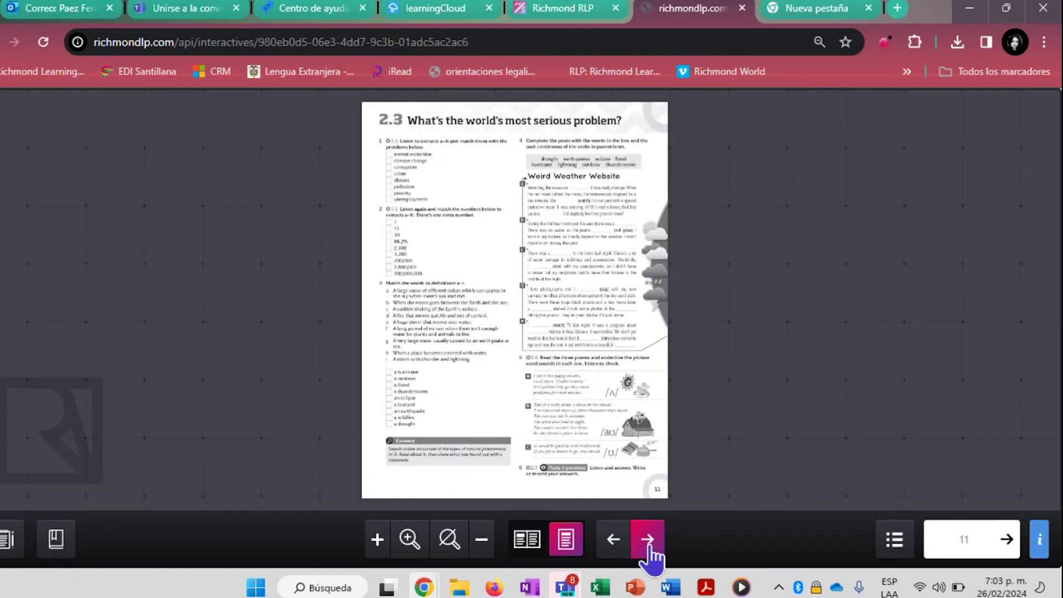
{"action": "left_click", "coordinate": [649, 547]}
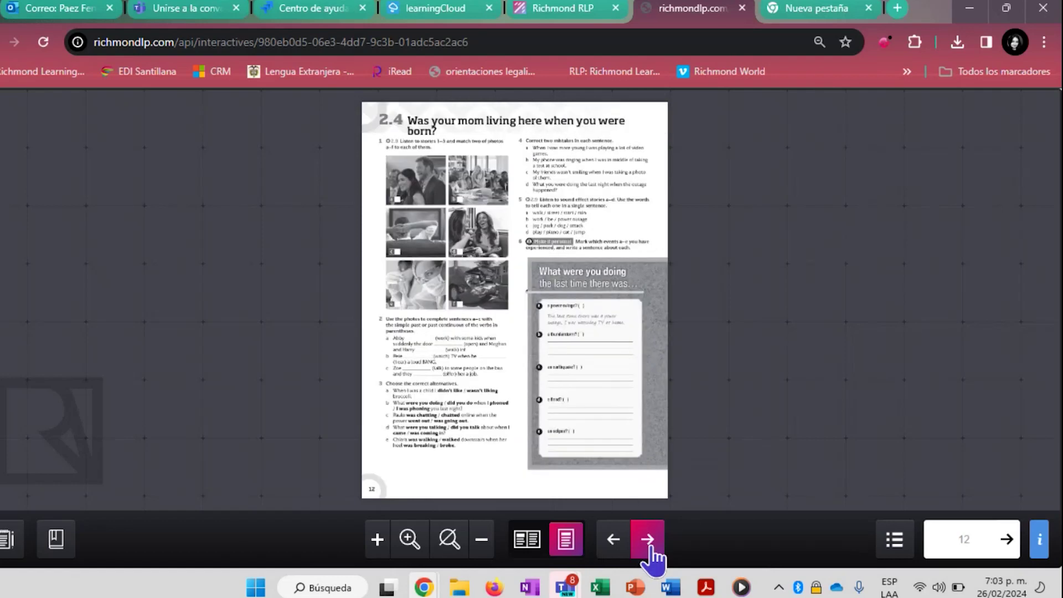
{"action": "left_click", "coordinate": [649, 547]}
{"action": "left_click", "coordinate": [742, 8]}
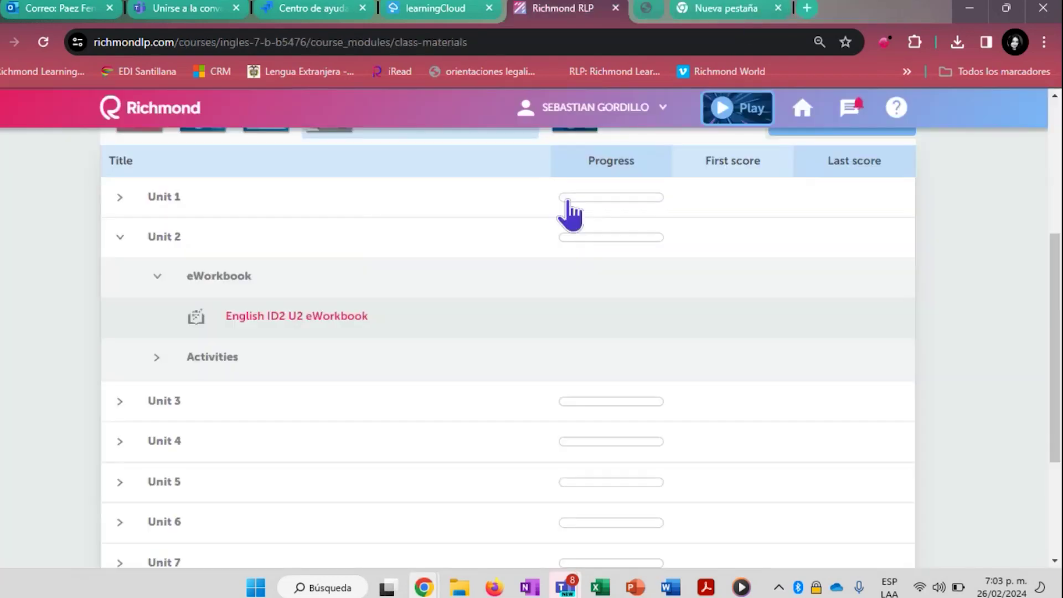
Expand the Unit 2 Activities section briefly, and collapse the eWorkbook section and the whole unit to return to the unit list
{"action": "scroll", "coordinate": [191, 394], "scroll_direction": "down", "scroll_amount": 1}
{"action": "left_click", "coordinate": [222, 280]}
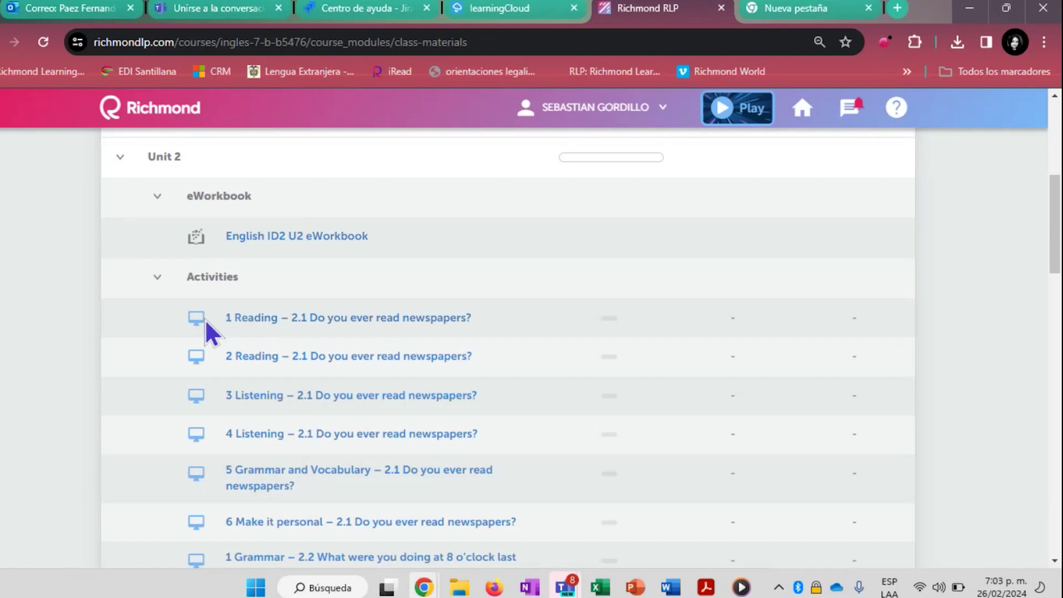
{"action": "scroll", "coordinate": [209, 325], "scroll_direction": "up", "scroll_amount": 1}
{"action": "left_click", "coordinate": [219, 280]}
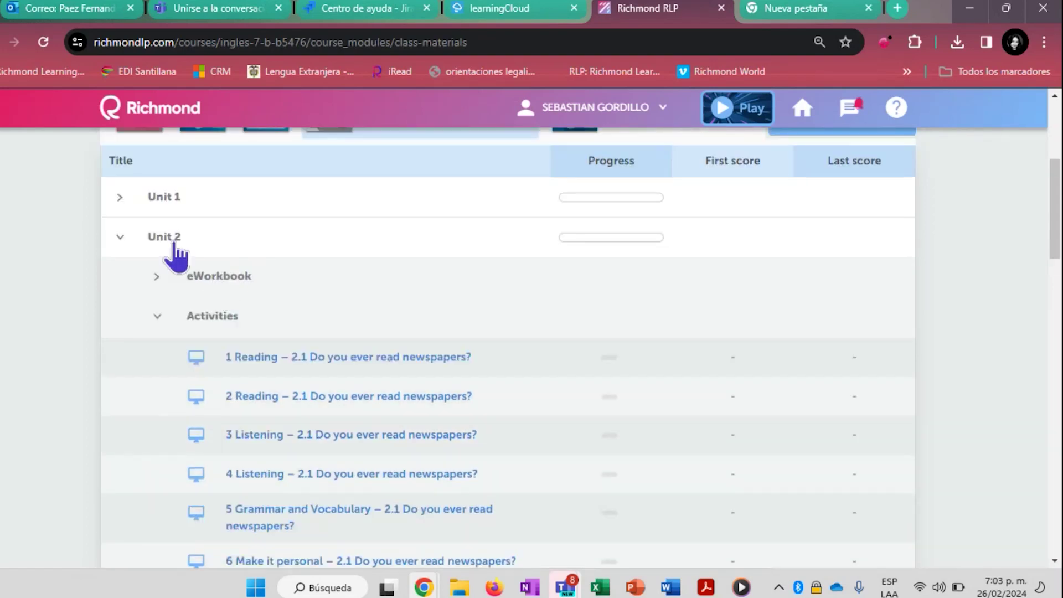
{"action": "left_click", "coordinate": [172, 252]}
{"action": "scroll", "coordinate": [210, 349], "scroll_direction": "up", "scroll_amount": 5}
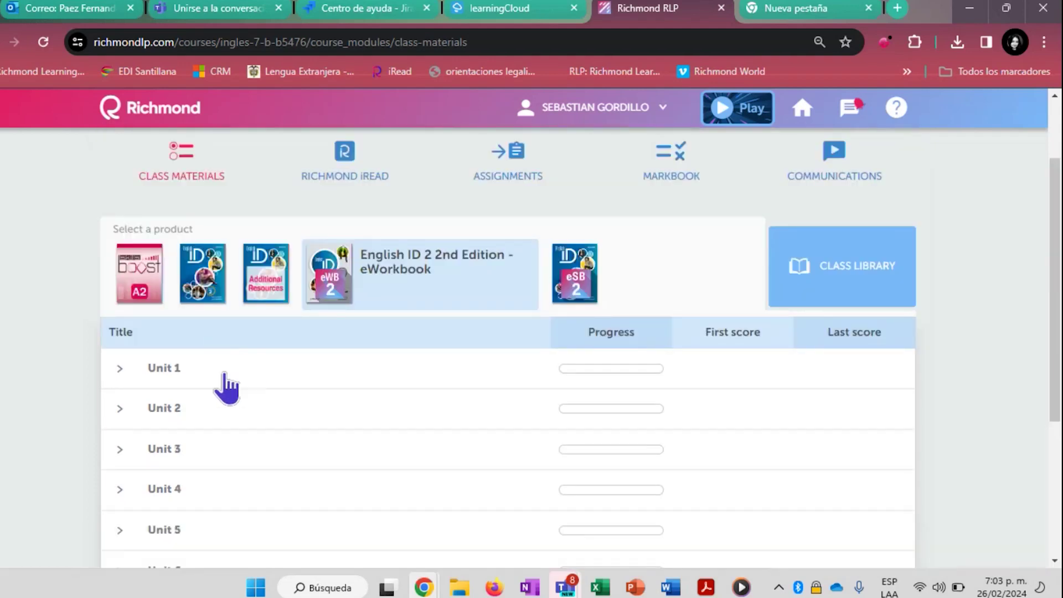
Expand Unit 1 of the eWorkbook, look over its lesson 1.1 activities, and collapse the unit again
{"action": "left_click", "coordinate": [174, 368]}
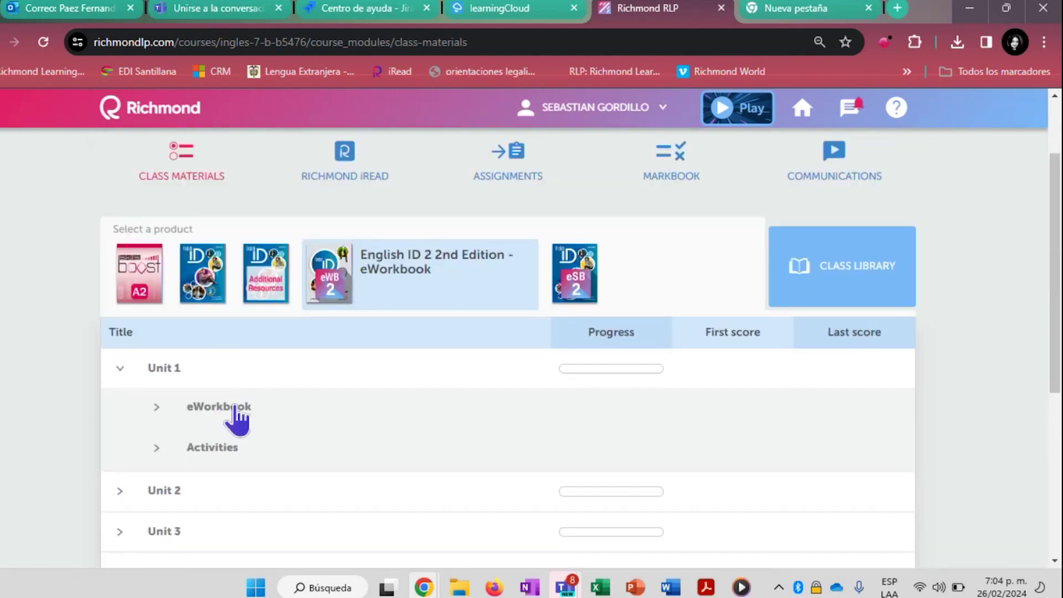
{"action": "left_click", "coordinate": [233, 449]}
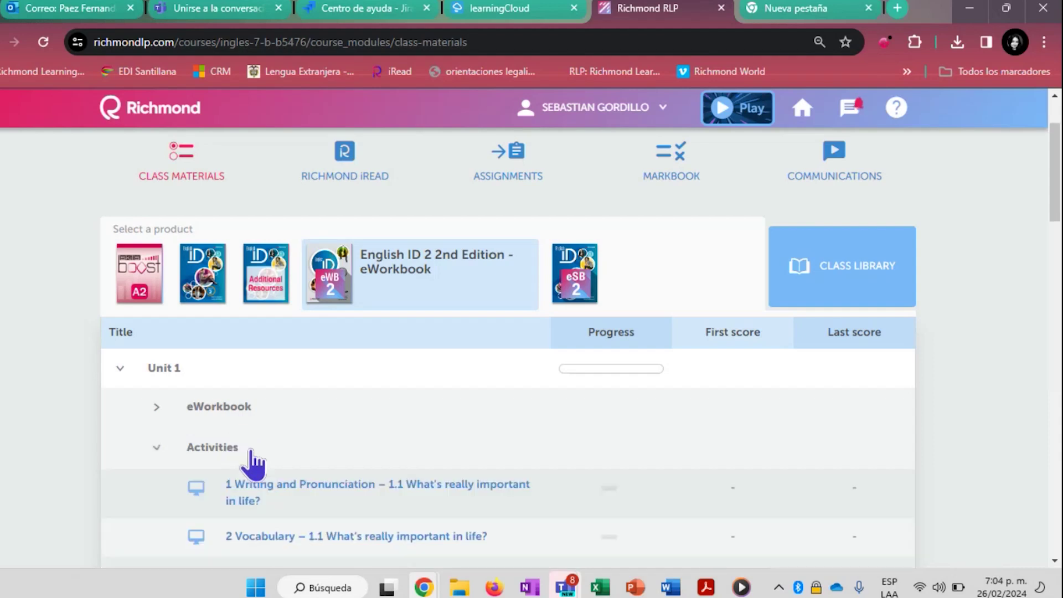
{"action": "scroll", "coordinate": [260, 457], "scroll_direction": "down", "scroll_amount": 3}
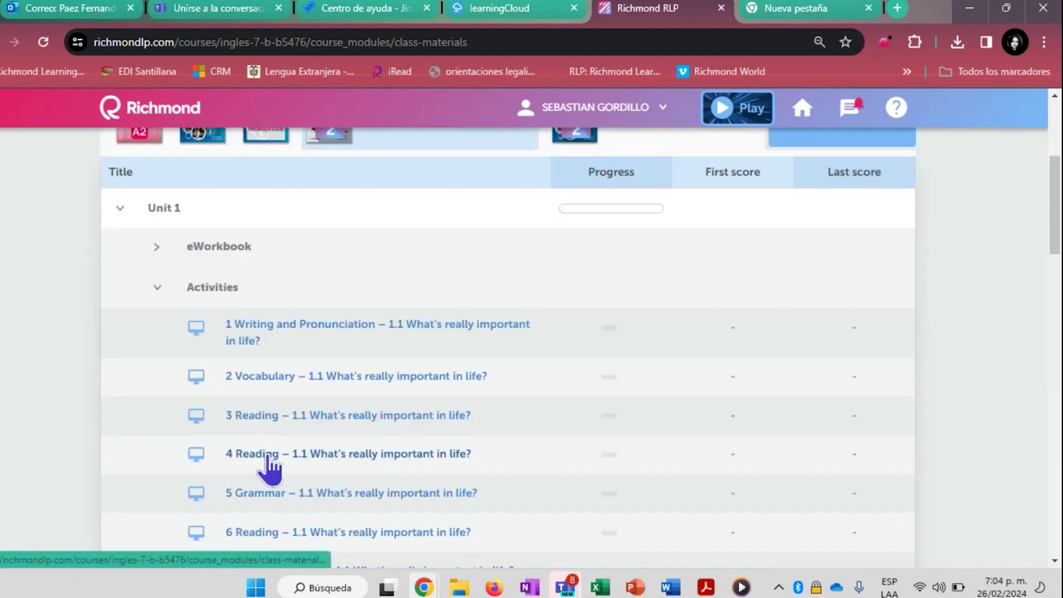
{"action": "scroll", "coordinate": [282, 493], "scroll_direction": "down", "scroll_amount": 3}
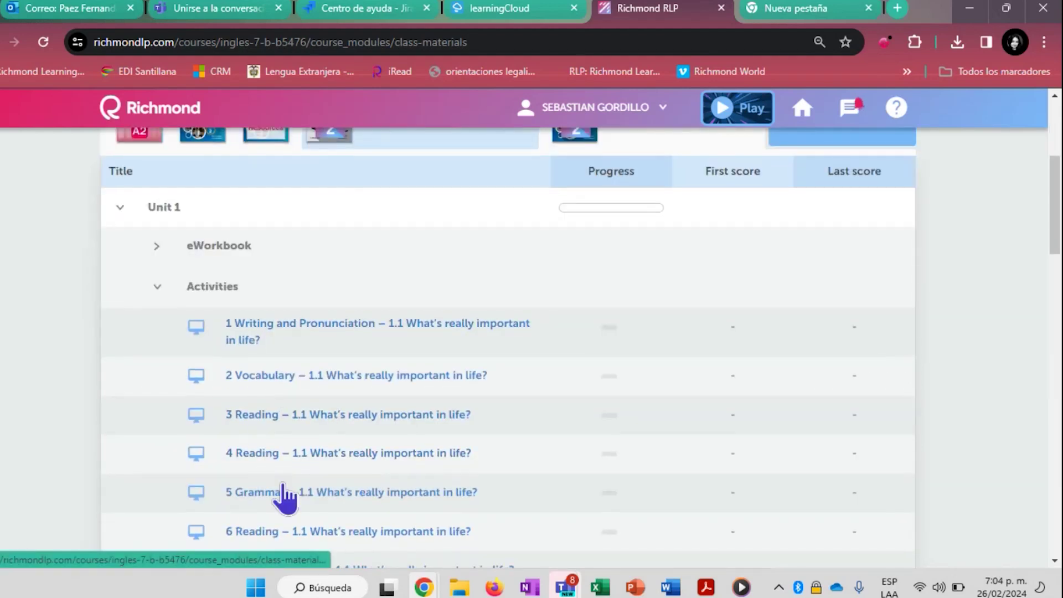
{"action": "scroll", "coordinate": [340, 449], "scroll_direction": "up", "scroll_amount": 5}
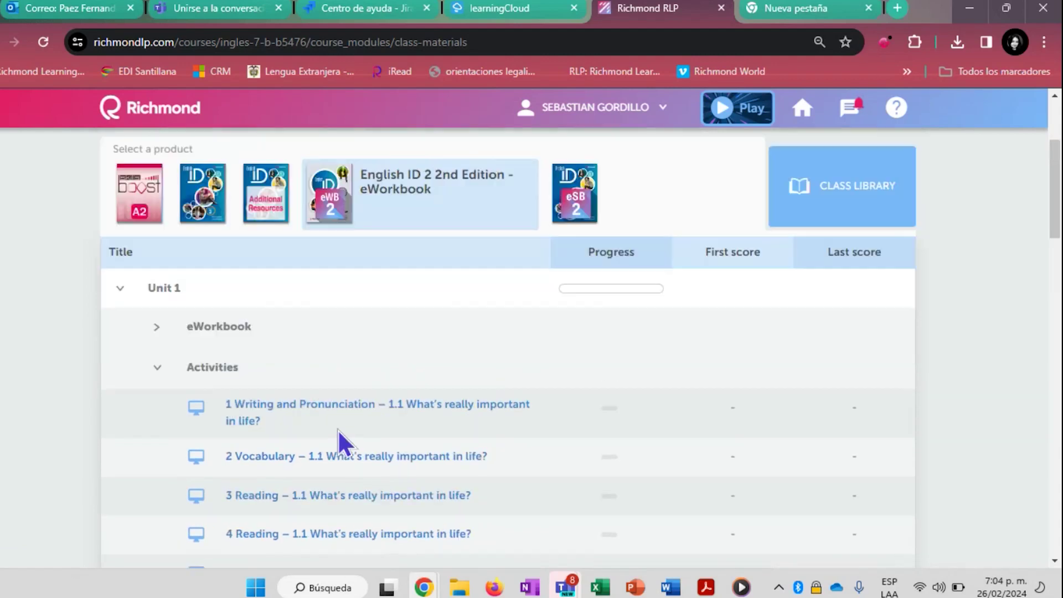
{"action": "left_click", "coordinate": [233, 368]}
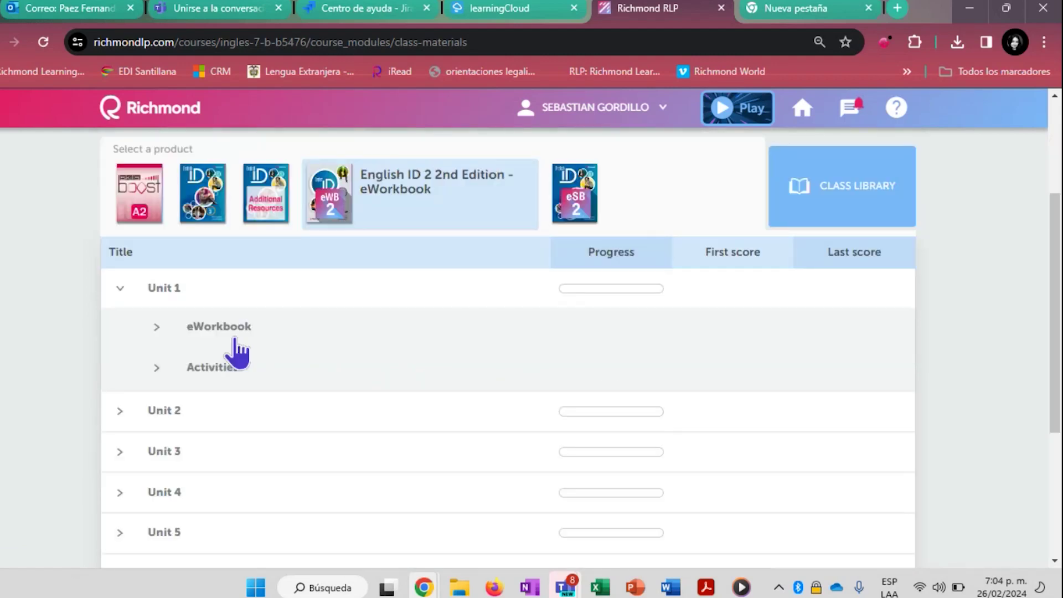
{"action": "left_click", "coordinate": [388, 288]}
Switch the class materials to the English ID 2 (2nd Ed) eStudent's Book and close the empty browser tab
{"action": "left_click", "coordinate": [576, 213]}
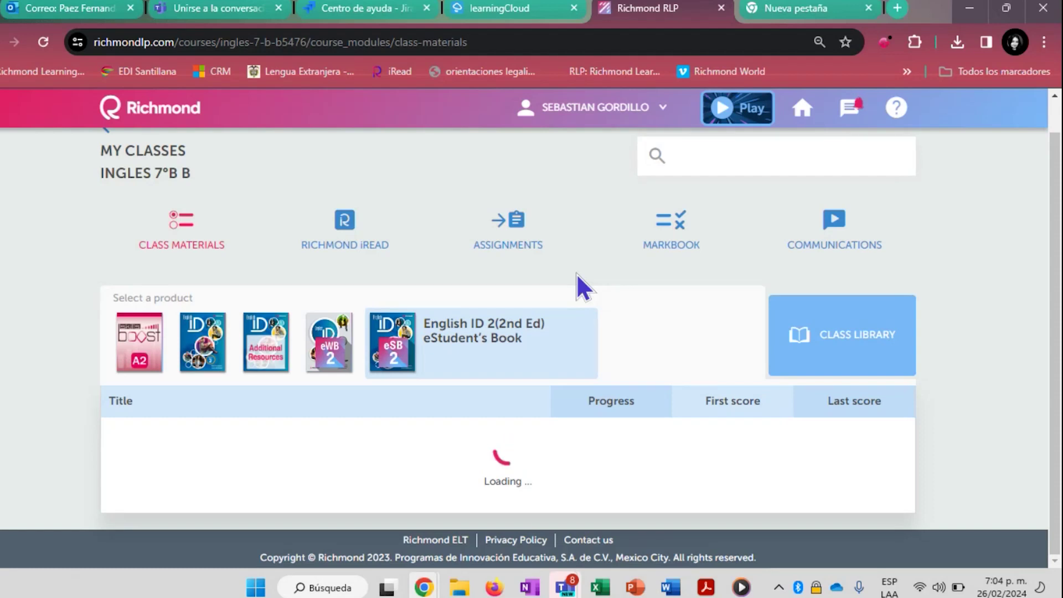
{"action": "left_click", "coordinate": [868, 8]}
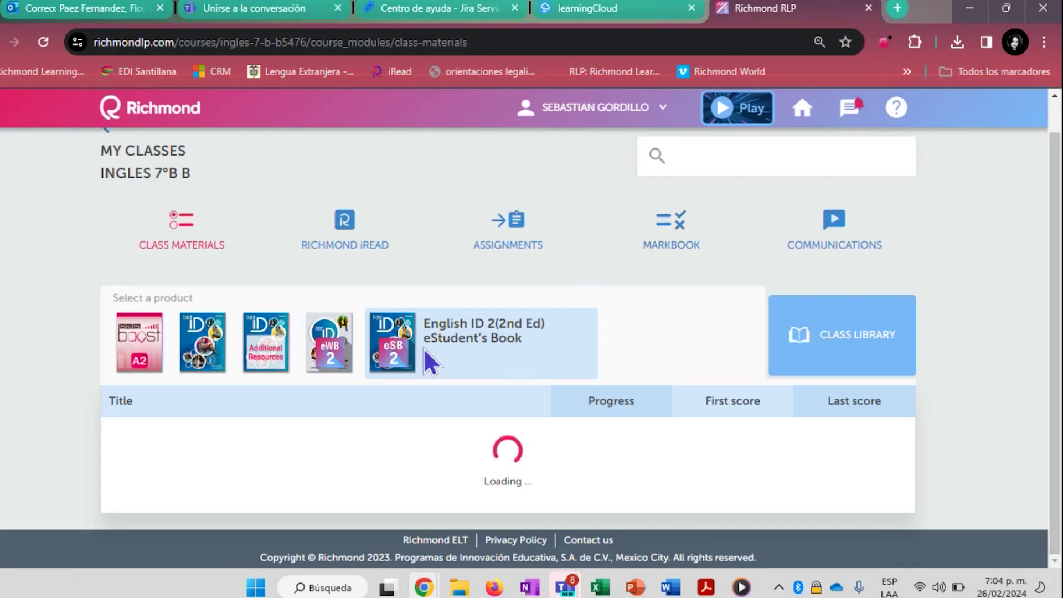
{"action": "scroll", "coordinate": [468, 351], "scroll_direction": "down", "scroll_amount": 2}
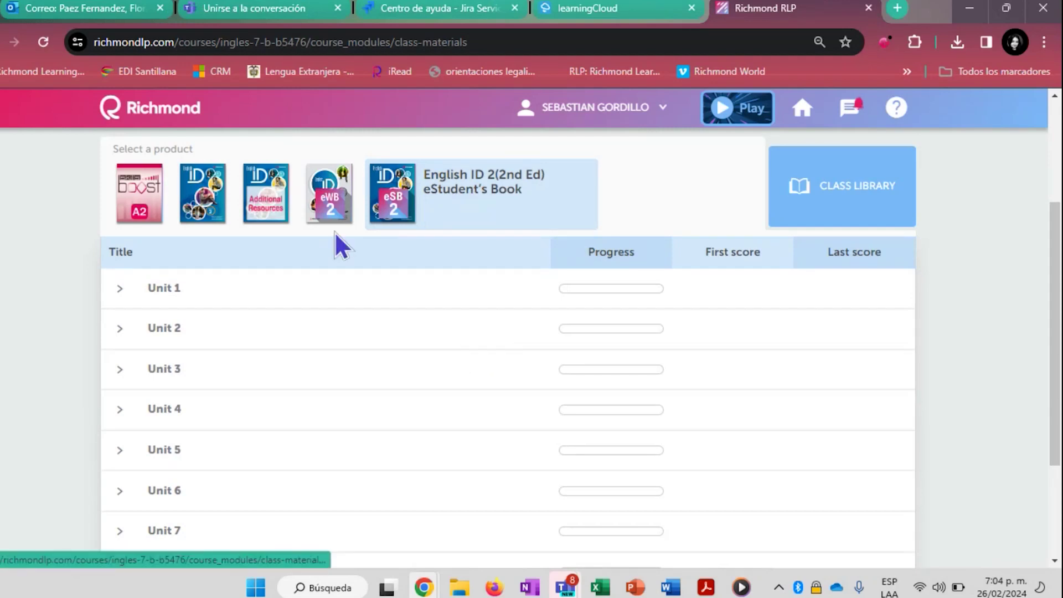
Open the Unit 1 eStudent's Book and leaf forward to pages 6-7, lesson 1.1 What's really important in life?
{"action": "left_click", "coordinate": [166, 289]}
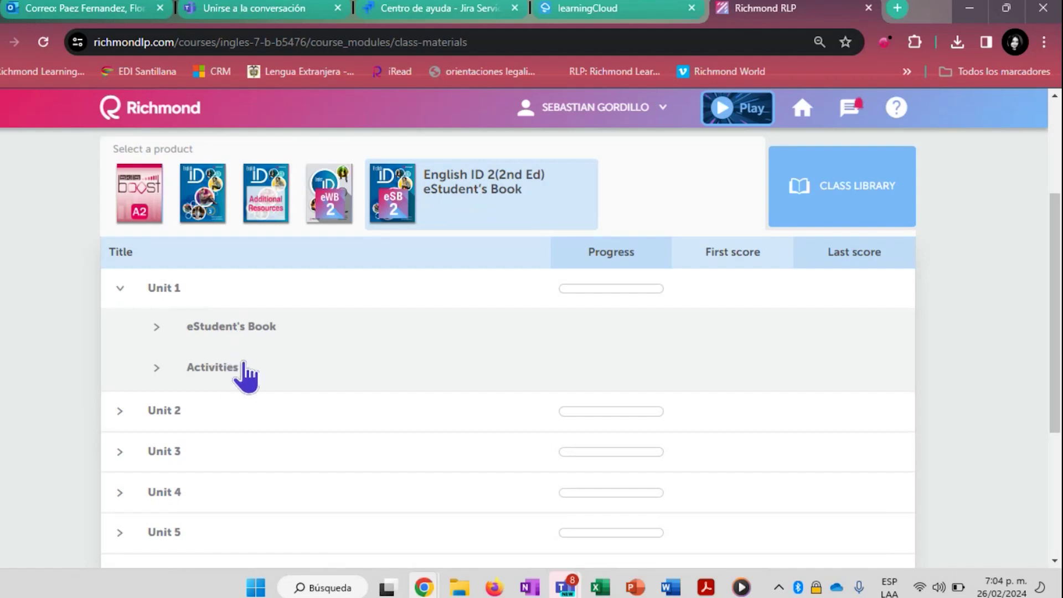
{"action": "left_click", "coordinate": [247, 329]}
{"action": "left_click", "coordinate": [306, 368]}
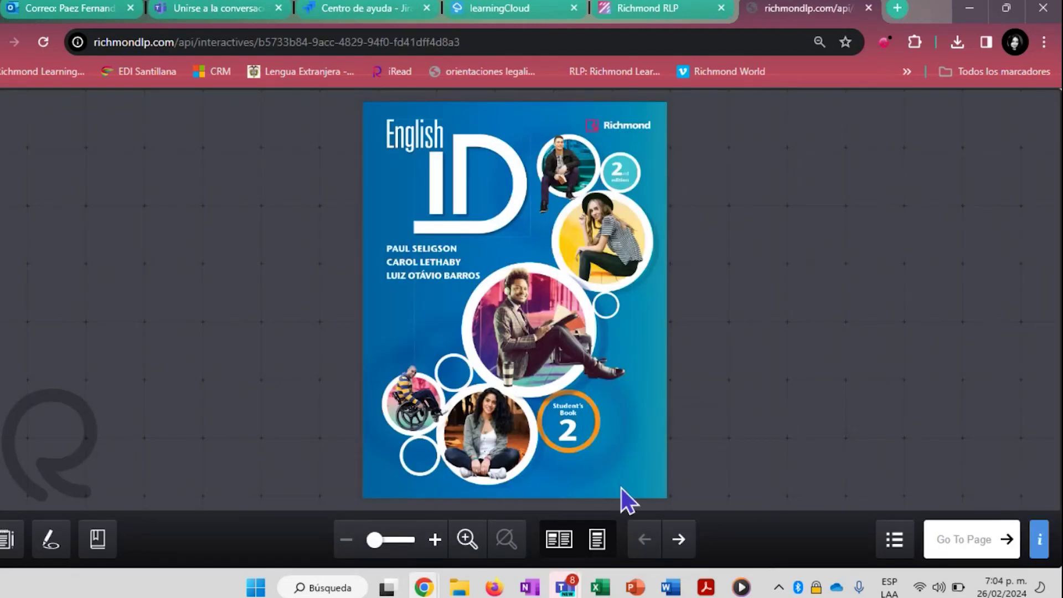
{"action": "left_click", "coordinate": [679, 541]}
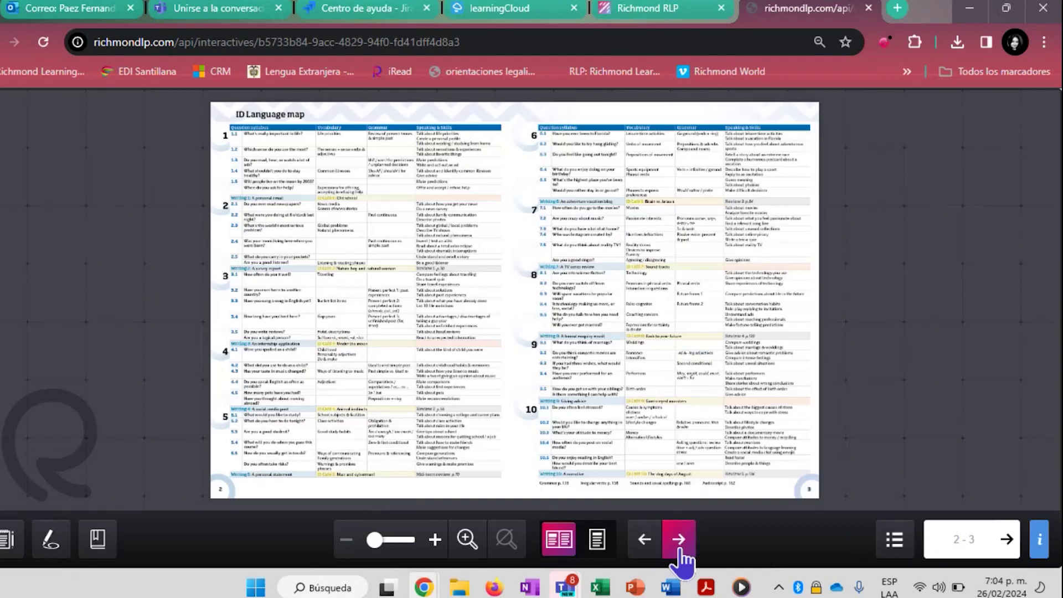
{"action": "left_click", "coordinate": [680, 551]}
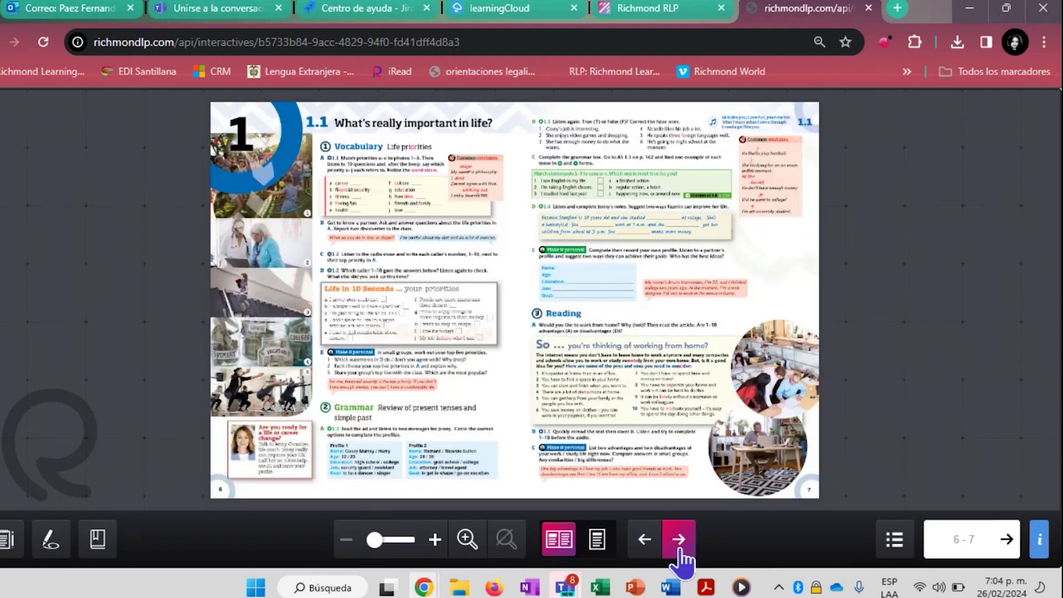
Enlarge the Vocabulary section of lesson 1.1 and open its interactive activity A on matching priorities to photos
{"action": "scroll", "coordinate": [523, 338], "scroll_direction": "up", "scroll_amount": 3}
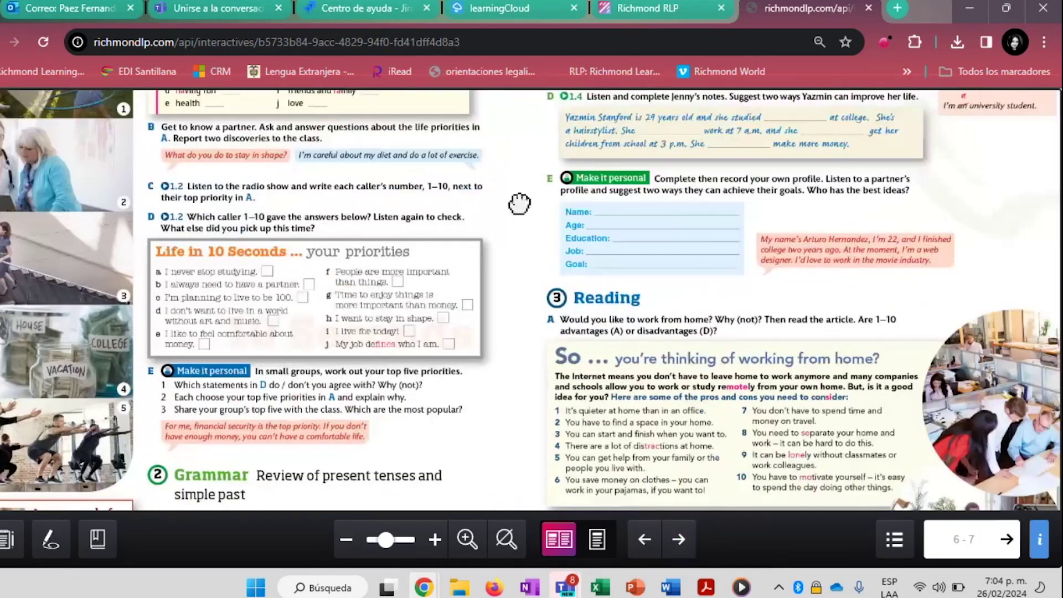
{"action": "left_click_drag", "start_coordinate": [522, 209], "coordinate": [560, 391]}
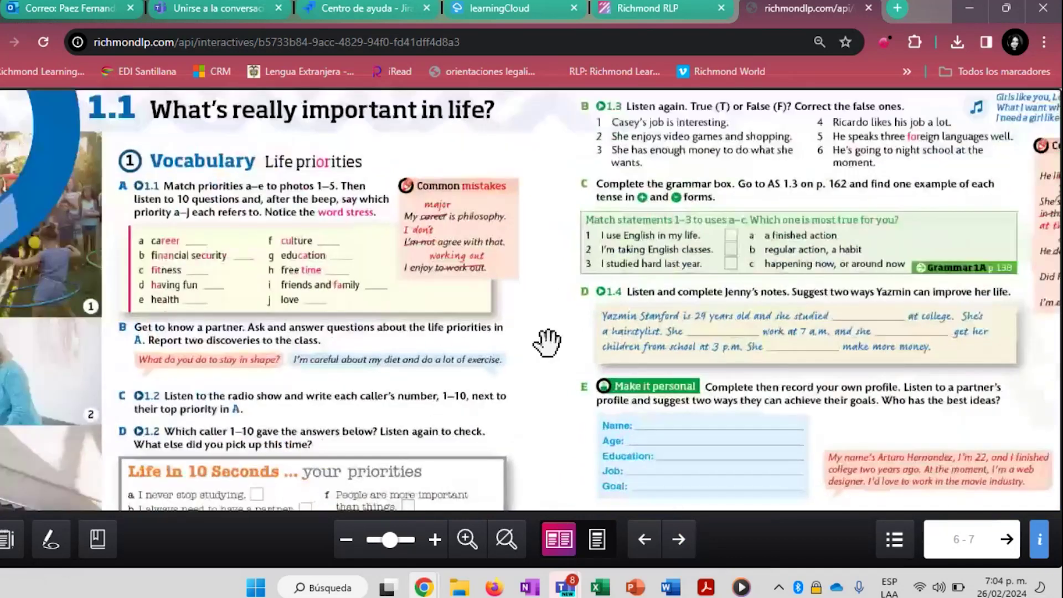
{"action": "left_click_drag", "start_coordinate": [546, 340], "coordinate": [546, 310]}
{"action": "scroll", "coordinate": [619, 375], "scroll_direction": "up", "scroll_amount": 2}
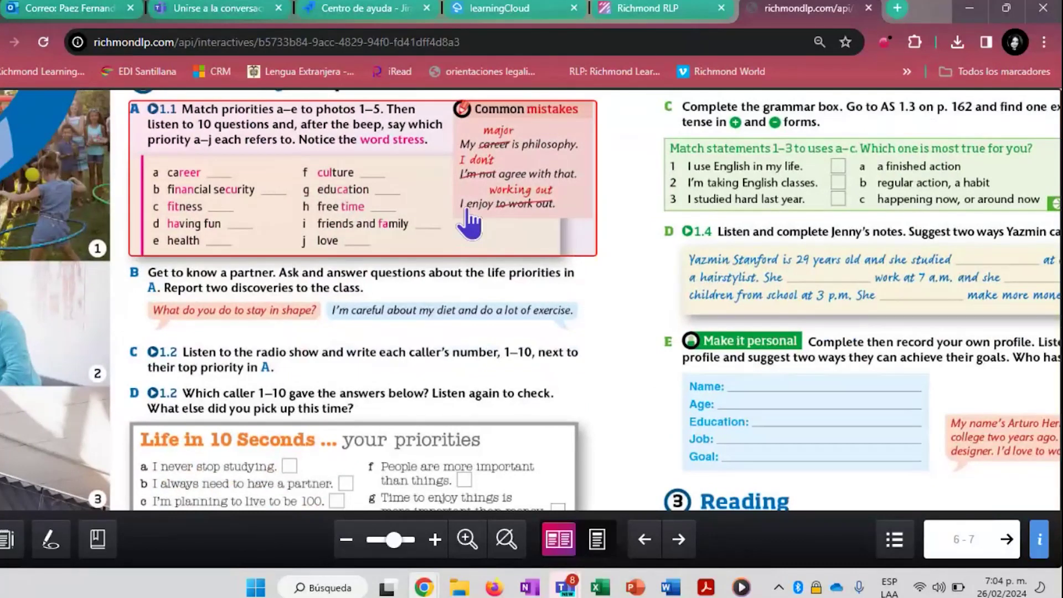
{"action": "left_click", "coordinate": [467, 209]}
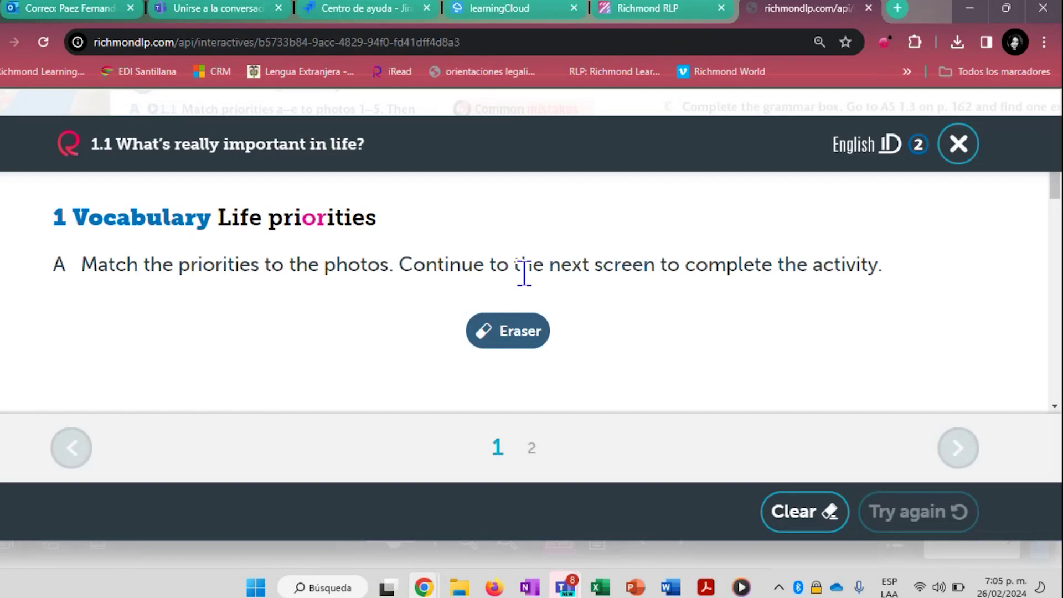
Connect the photo of the outdoor children's party to "financial security" and look over the remaining photos and priorities
{"action": "scroll", "coordinate": [463, 320], "scroll_direction": "down", "scroll_amount": 8}
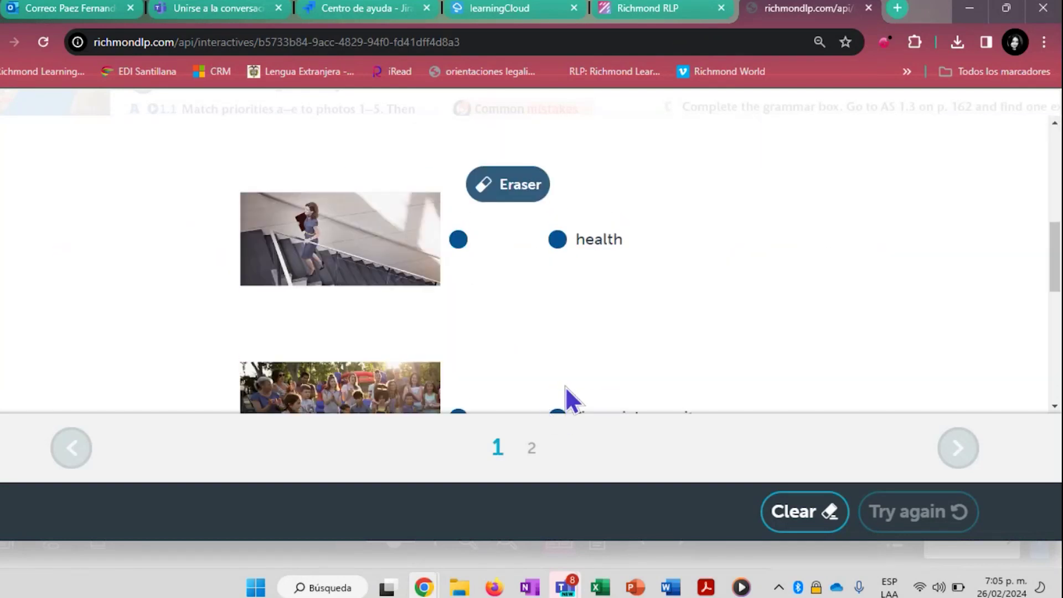
{"action": "scroll", "coordinate": [557, 390], "scroll_direction": "down", "scroll_amount": 3}
{"action": "left_click_drag", "start_coordinate": [557, 258], "coordinate": [458, 259]}
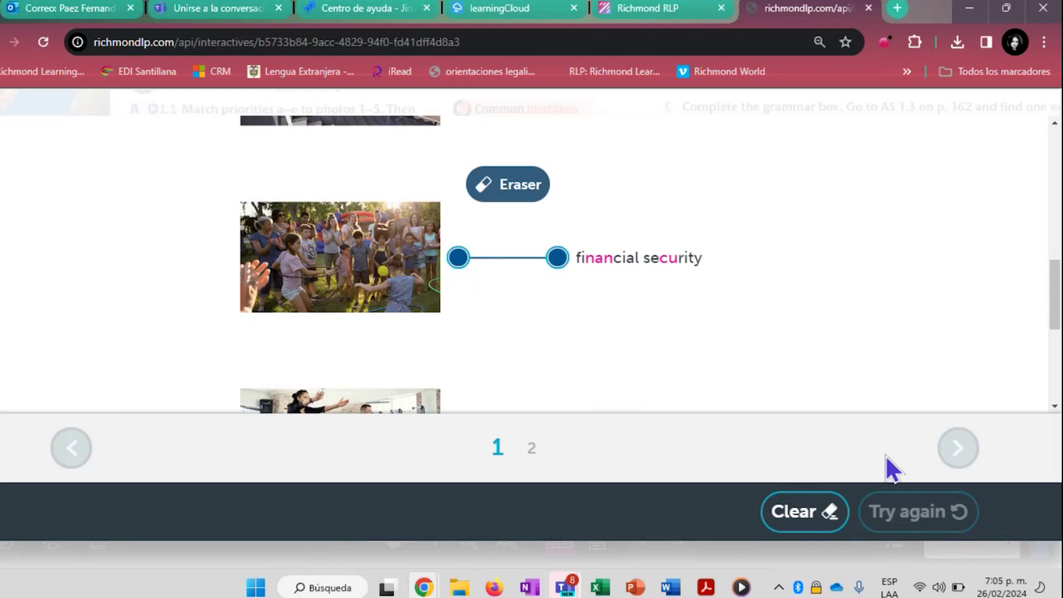
{"action": "scroll", "coordinate": [625, 346], "scroll_direction": "down", "scroll_amount": 5}
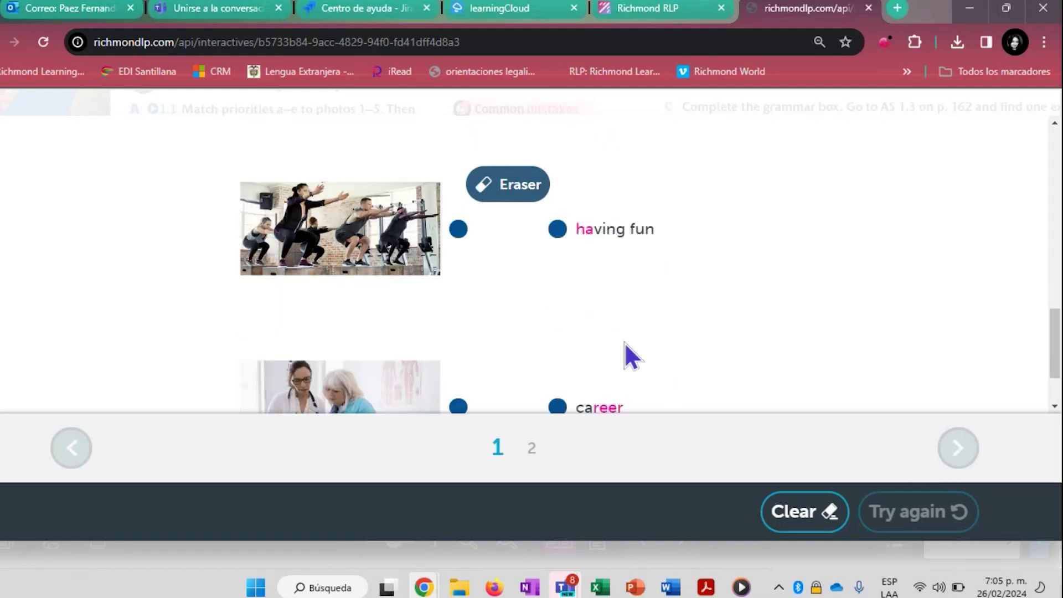
{"action": "scroll", "coordinate": [654, 317], "scroll_direction": "up", "scroll_amount": 3}
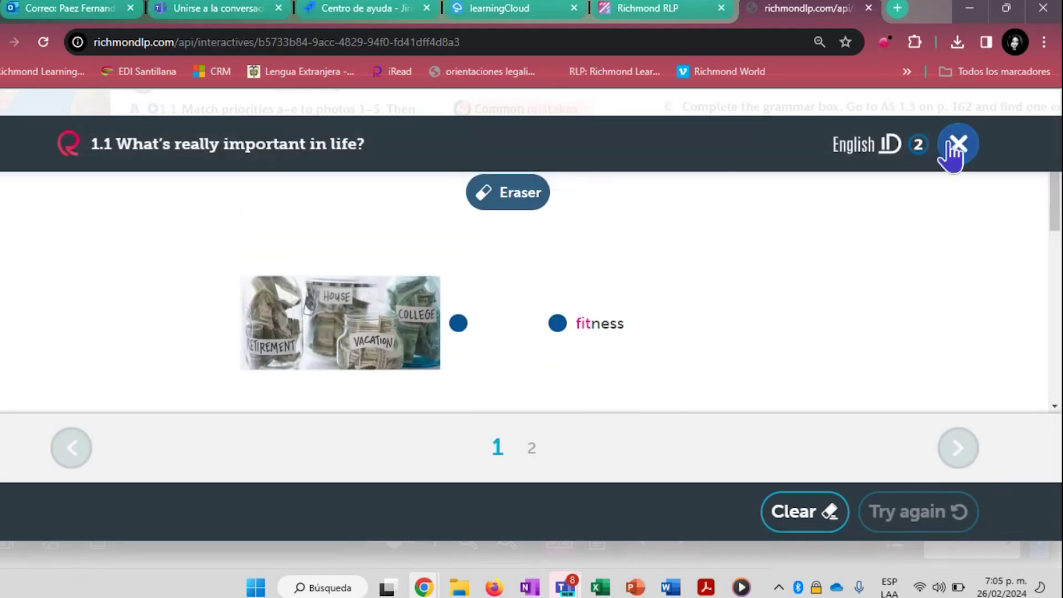
Close the priorities matching activity, look over the rest of pages 6-7 and close the eStudent's Book
{"action": "left_click", "coordinate": [957, 145]}
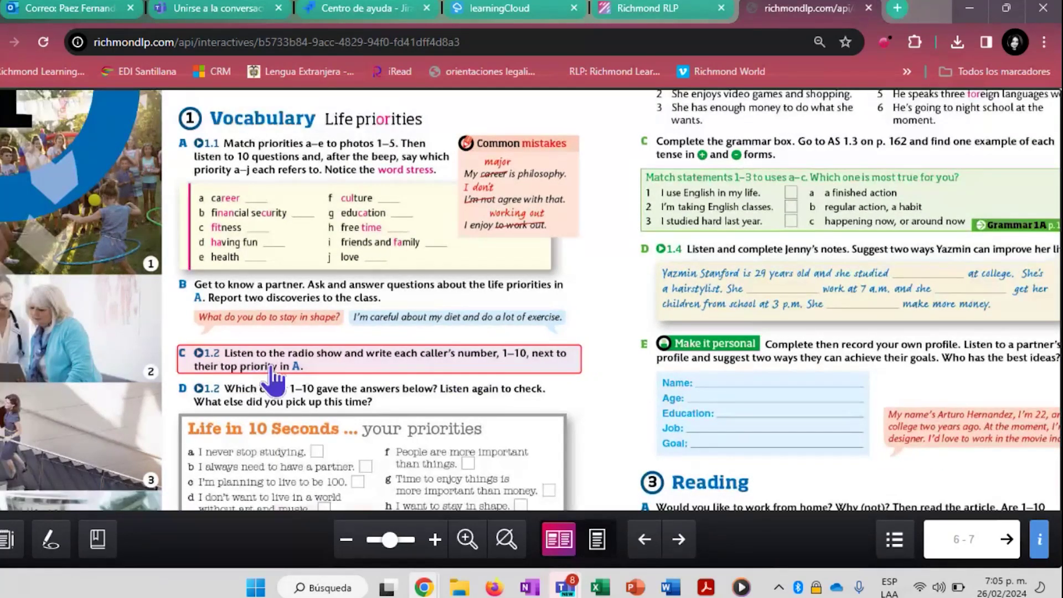
{"action": "left_click_drag", "start_coordinate": [609, 269], "coordinate": [523, 196]}
{"action": "left_click_drag", "start_coordinate": [510, 356], "coordinate": [477, 266]}
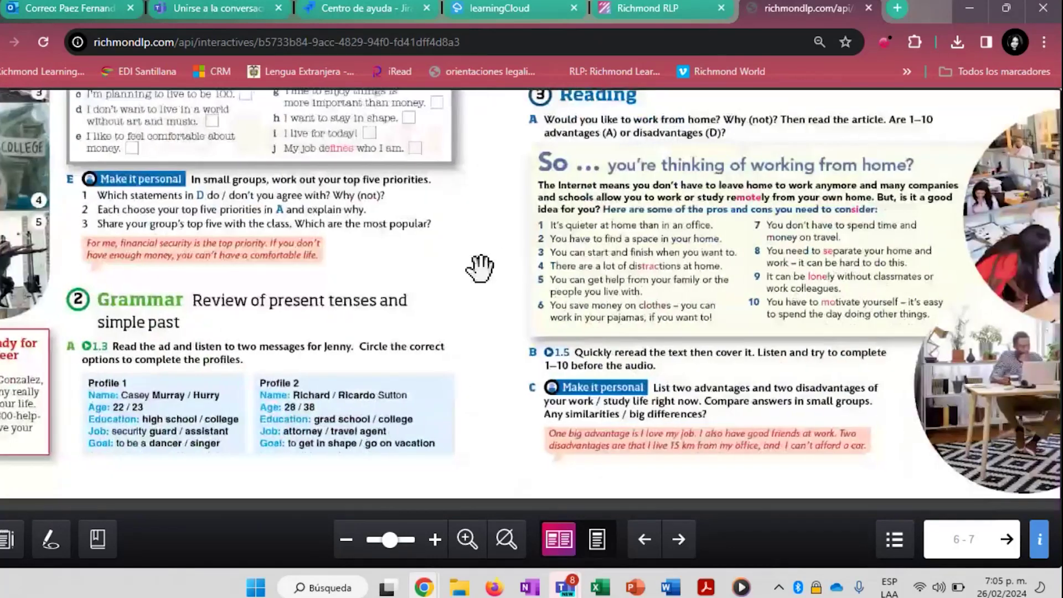
{"action": "left_click", "coordinate": [869, 8]}
{"action": "left_click", "coordinate": [566, 147]}
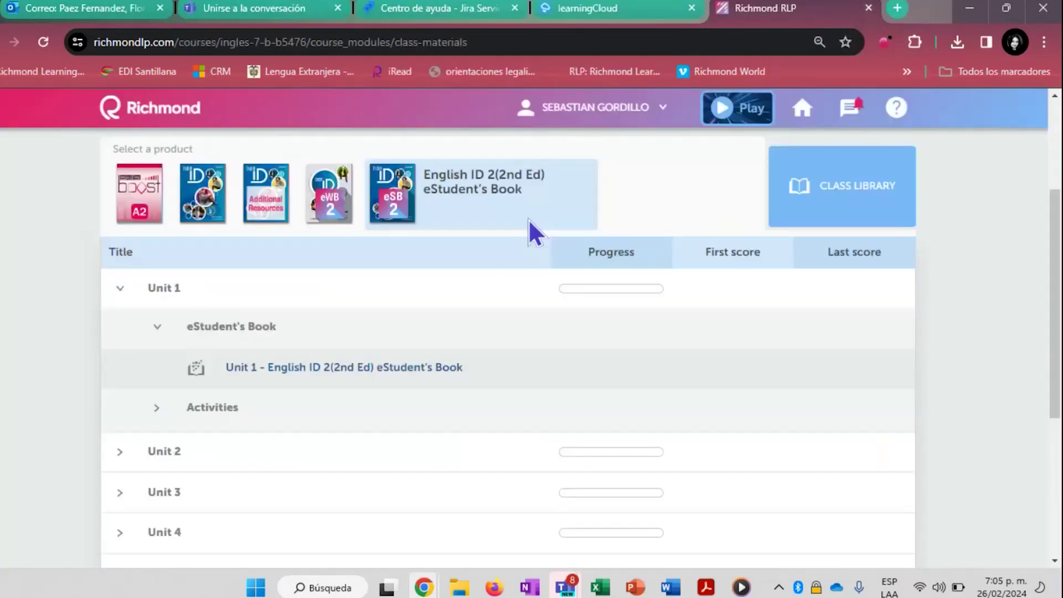
Collapse Unit 1's eStudent's Book section and open the activity "1.1 What's really important in life? – 2B Grammar" from its Activities list
{"action": "left_click", "coordinate": [236, 335]}
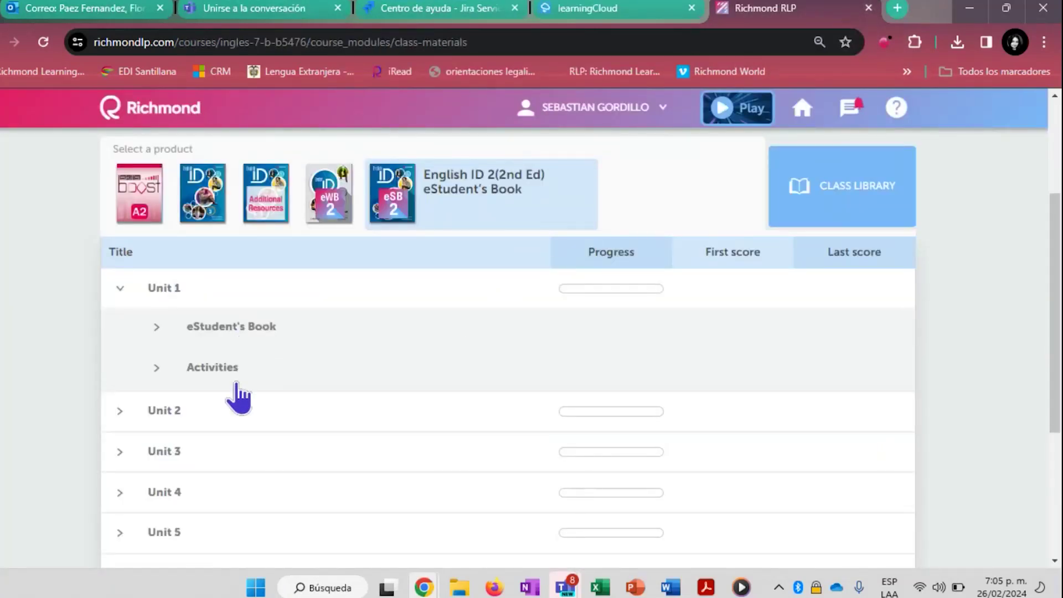
{"action": "left_click", "coordinate": [219, 368]}
{"action": "scroll", "coordinate": [284, 375], "scroll_direction": "down", "scroll_amount": 4}
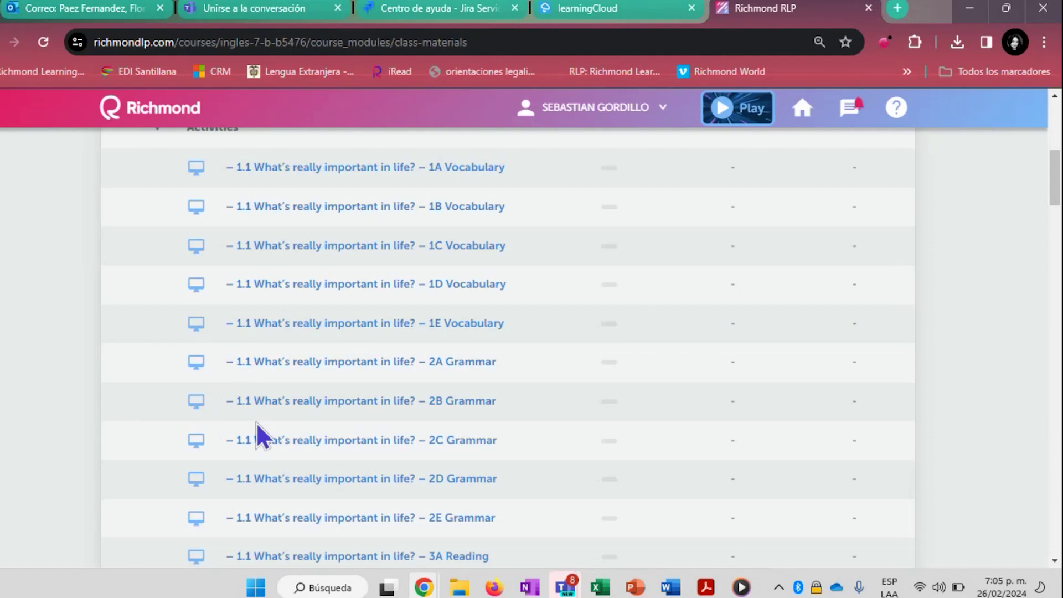
{"action": "left_click", "coordinate": [308, 403]}
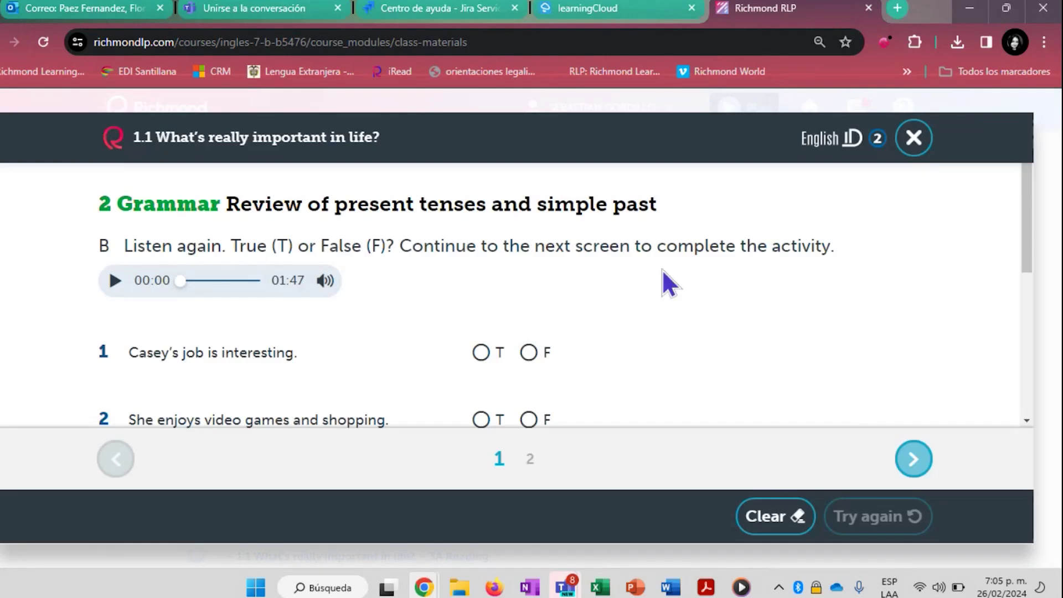
Look over the 2B Grammar true-or-false listening activity and close it
{"action": "scroll", "coordinate": [663, 269], "scroll_direction": "down", "scroll_amount": 5}
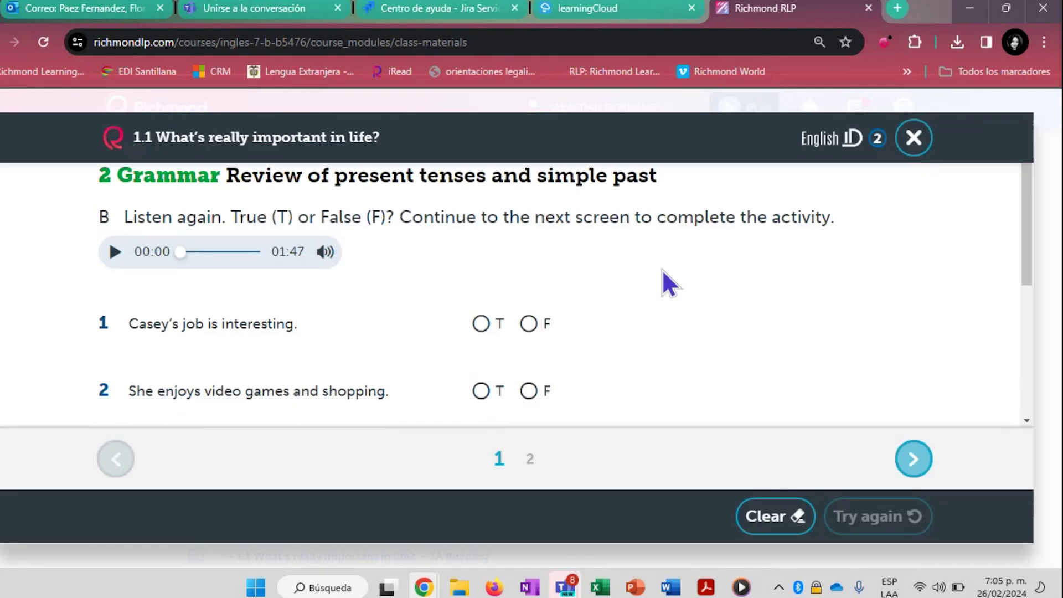
{"action": "scroll", "coordinate": [668, 274], "scroll_direction": "up", "scroll_amount": 5}
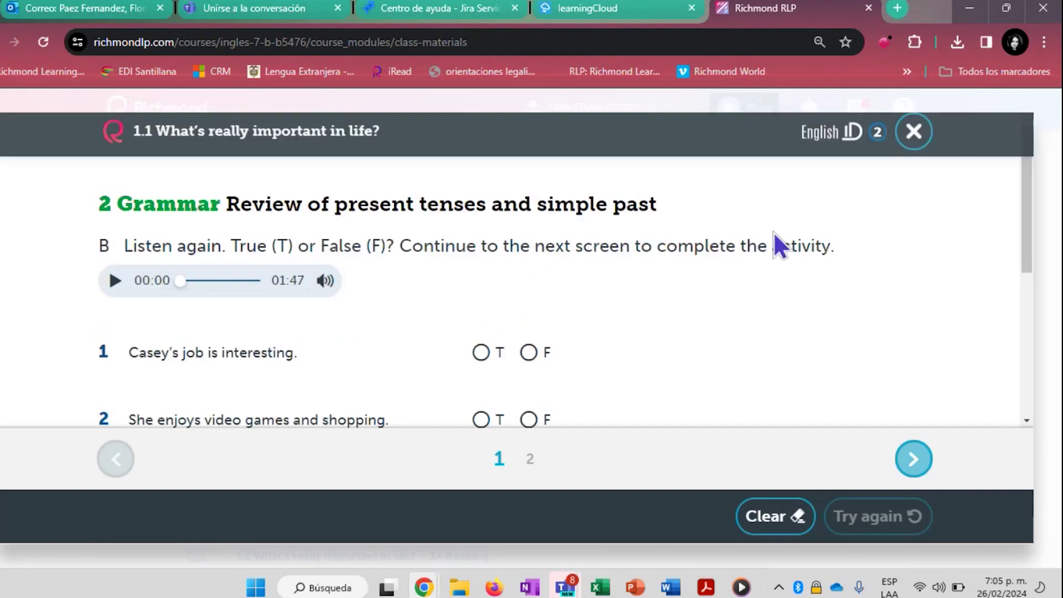
{"action": "left_click", "coordinate": [913, 140]}
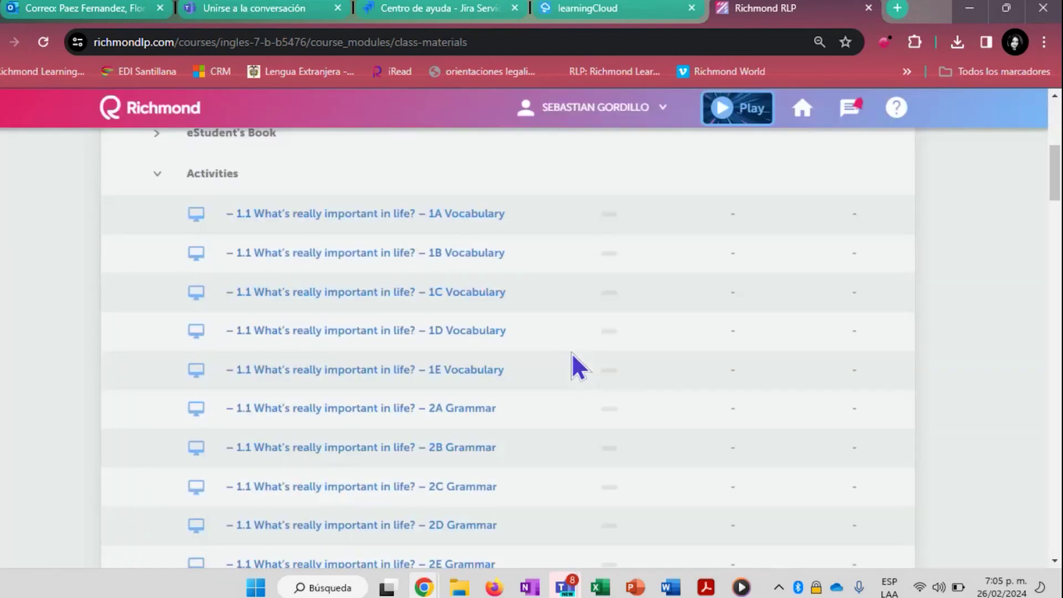
Switch the class materials to Skills Boost A2 and expand its Listening and Reading lists
{"action": "scroll", "coordinate": [572, 352], "scroll_direction": "up", "scroll_amount": 5}
{"action": "left_click", "coordinate": [139, 388]}
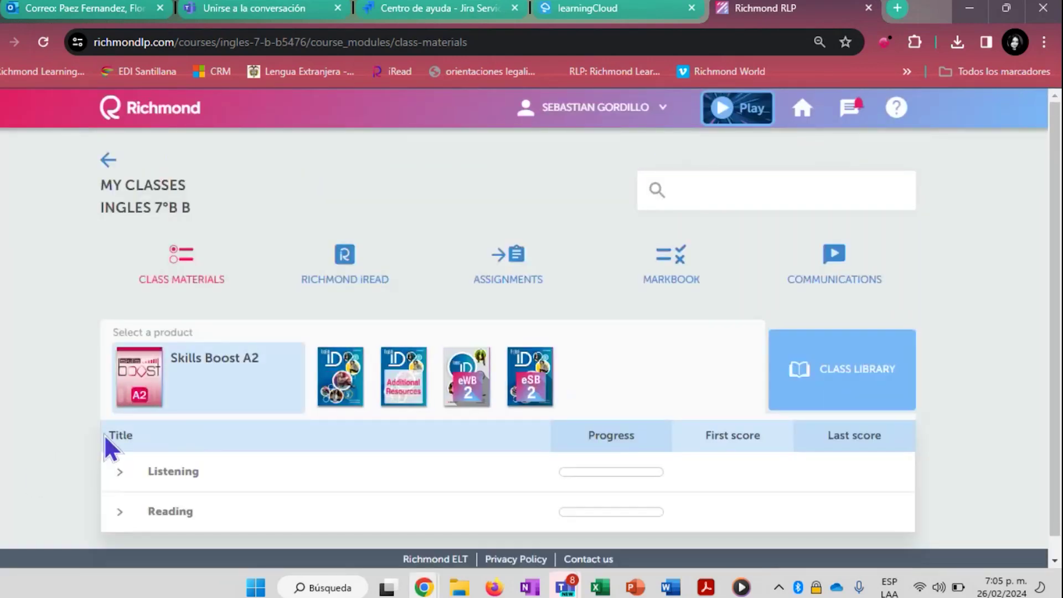
{"action": "scroll", "coordinate": [106, 436], "scroll_direction": "down", "scroll_amount": 1}
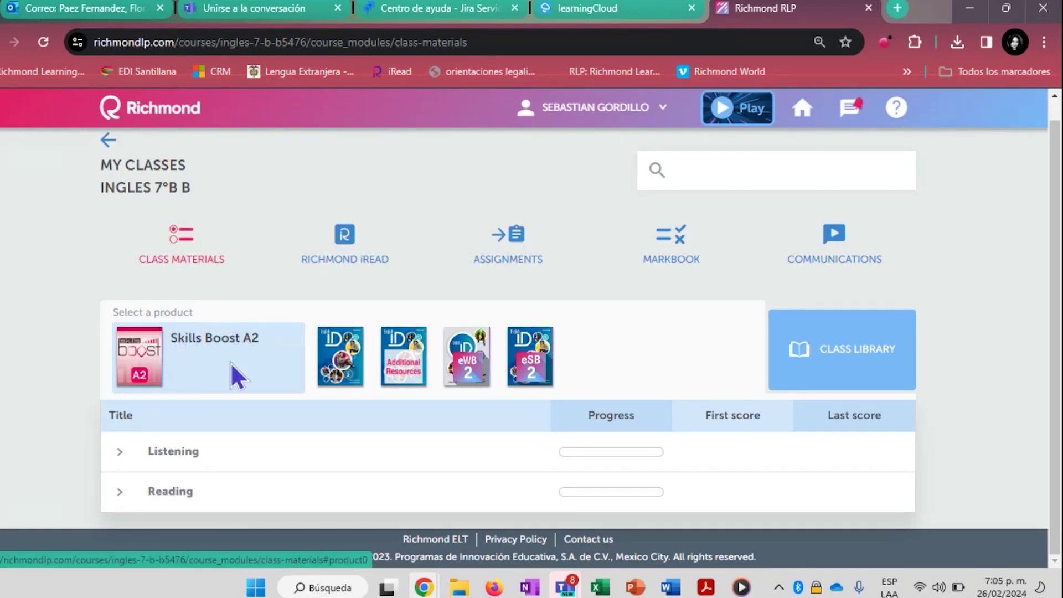
{"action": "left_click", "coordinate": [177, 451]}
{"action": "scroll", "coordinate": [210, 388], "scroll_direction": "down", "scroll_amount": 3}
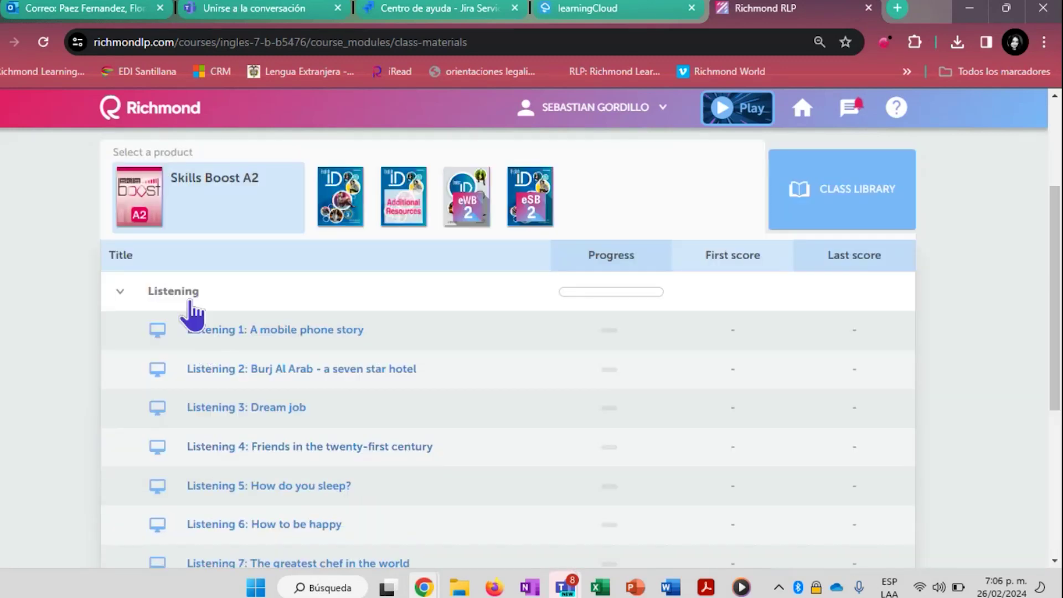
{"action": "scroll", "coordinate": [221, 394], "scroll_direction": "down", "scroll_amount": 5}
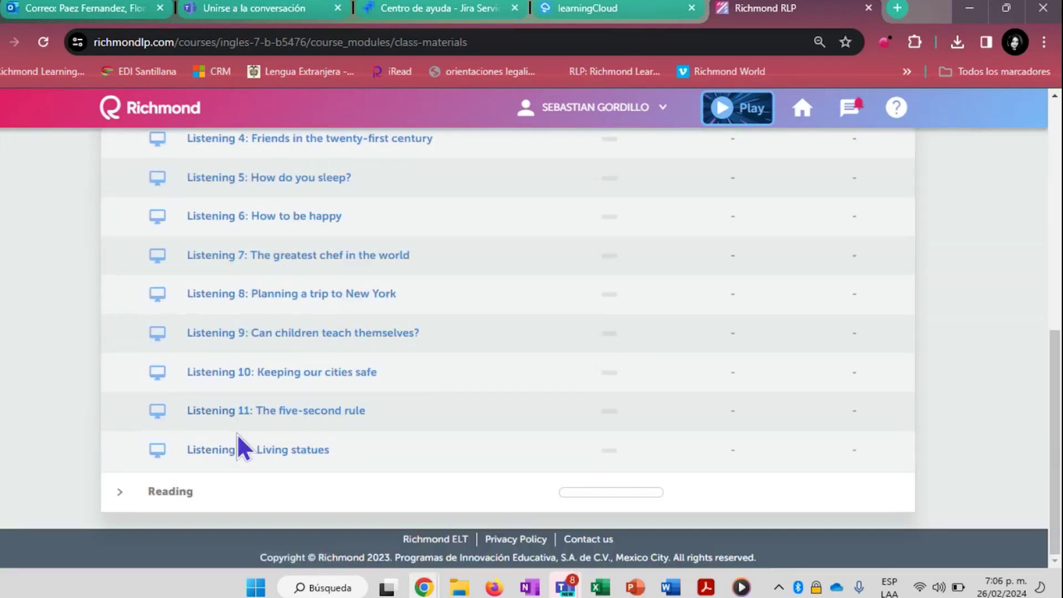
{"action": "left_click", "coordinate": [172, 496]}
{"action": "scroll", "coordinate": [198, 492], "scroll_direction": "down", "scroll_amount": 4}
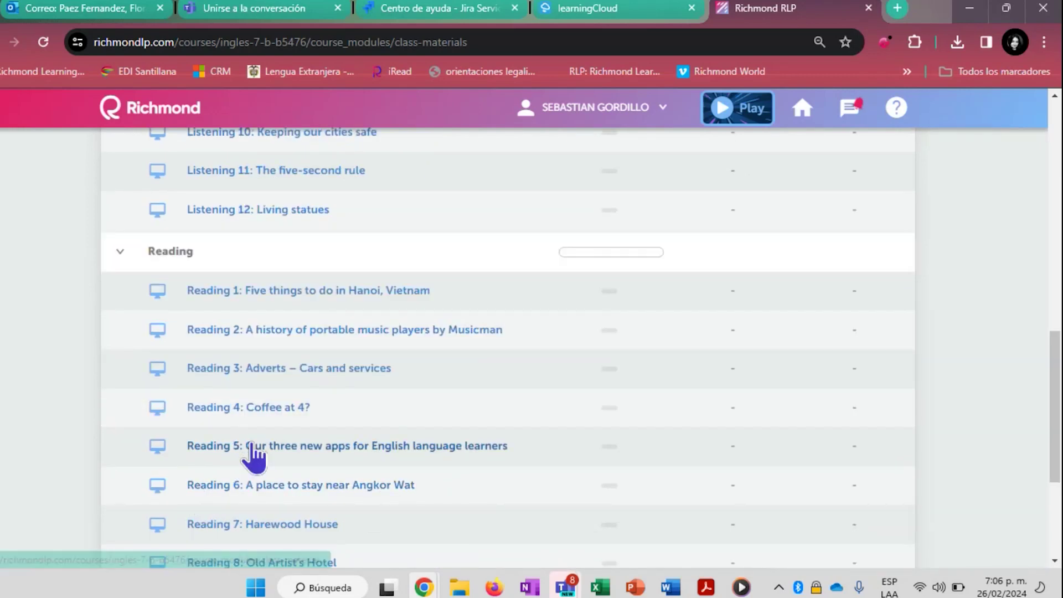
Go back to the Skills Boost A2 Listening list and open "Listening 6: How to be happy"
{"action": "scroll", "coordinate": [286, 426], "scroll_direction": "up", "scroll_amount": 3}
{"action": "scroll", "coordinate": [286, 427], "scroll_direction": "up", "scroll_amount": 3}
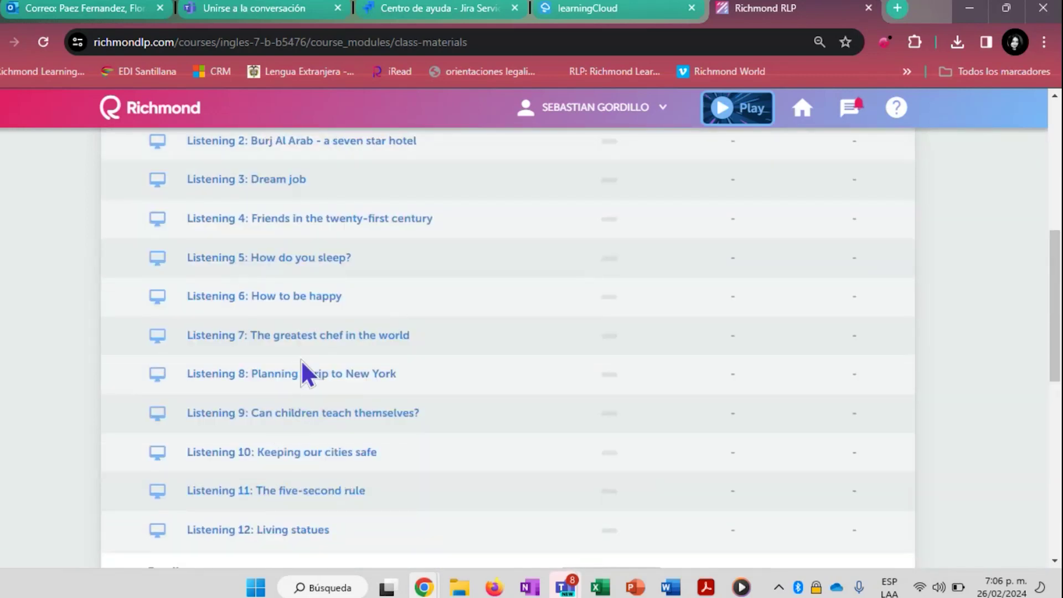
{"action": "scroll", "coordinate": [313, 310], "scroll_direction": "up", "scroll_amount": 1}
{"action": "scroll", "coordinate": [313, 307], "scroll_direction": "up", "scroll_amount": 2}
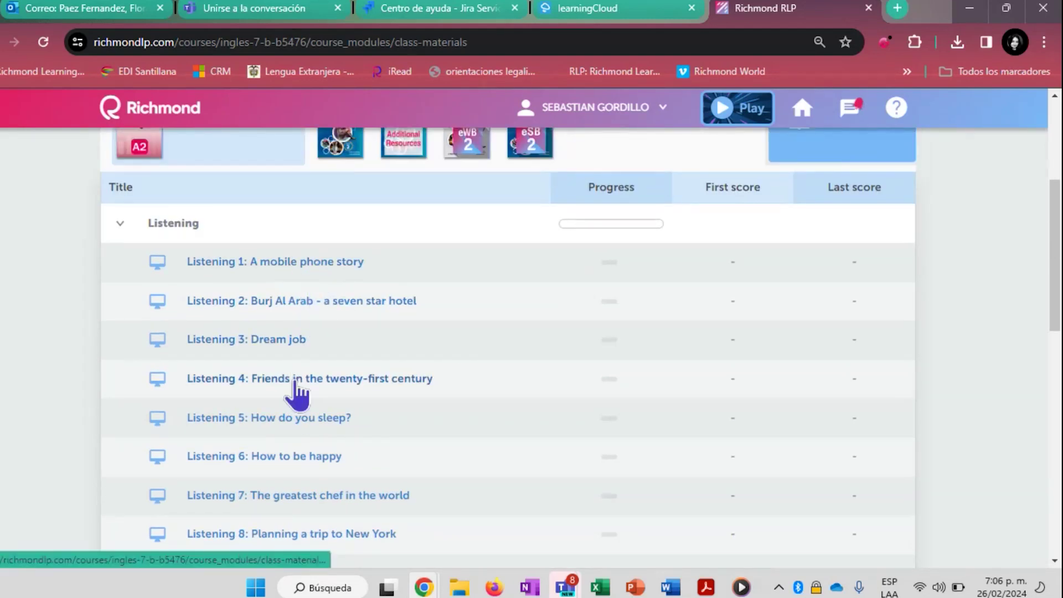
{"action": "left_click", "coordinate": [305, 425]}
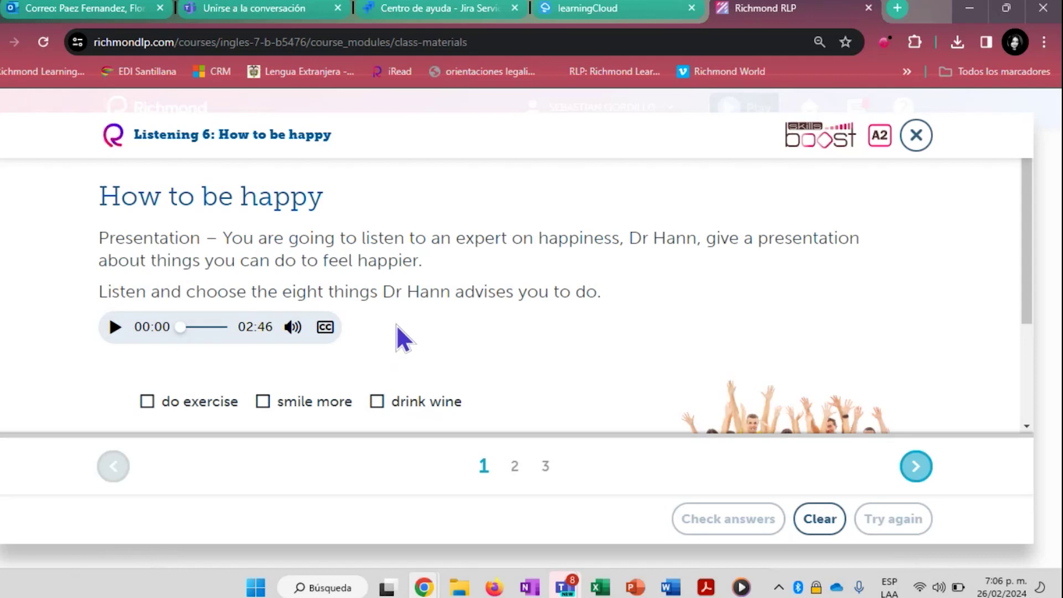
Examine the instruction, audio player and answer options of "How to be happy", highlighting the instruction sentence, and close the activity
{"action": "scroll", "coordinate": [397, 325], "scroll_direction": "down", "scroll_amount": 3}
{"action": "scroll", "coordinate": [403, 333], "scroll_direction": "up", "scroll_amount": 3}
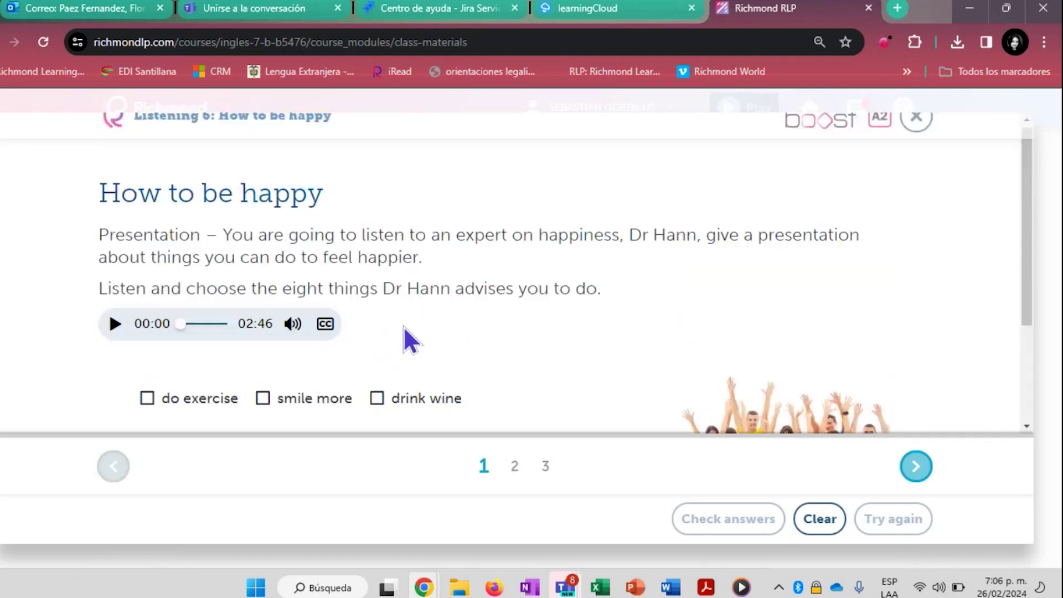
{"action": "left_click_drag", "start_coordinate": [100, 286], "coordinate": [596, 288]}
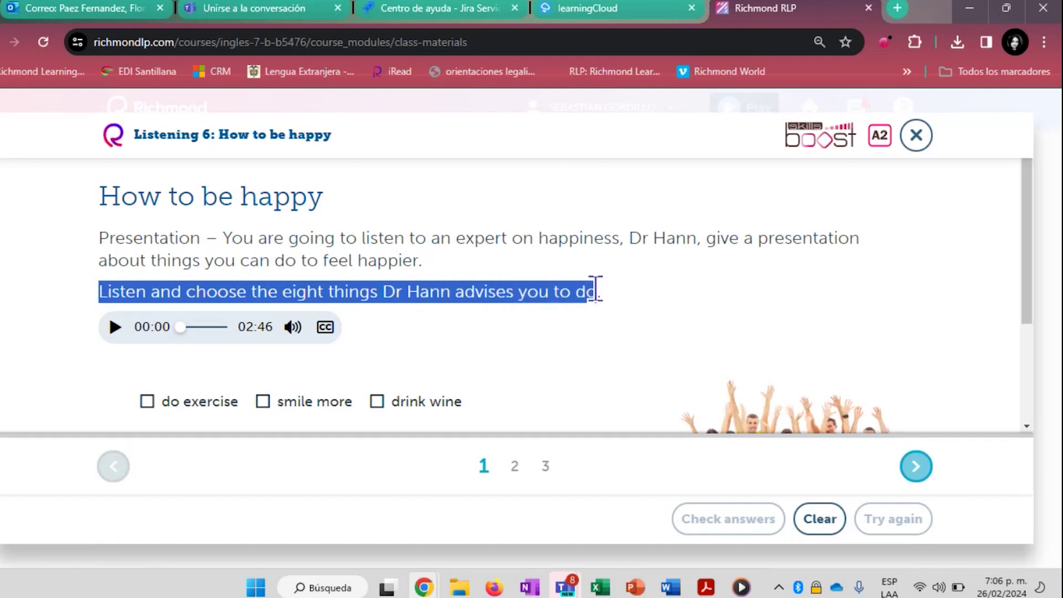
{"action": "left_click", "coordinate": [602, 314]}
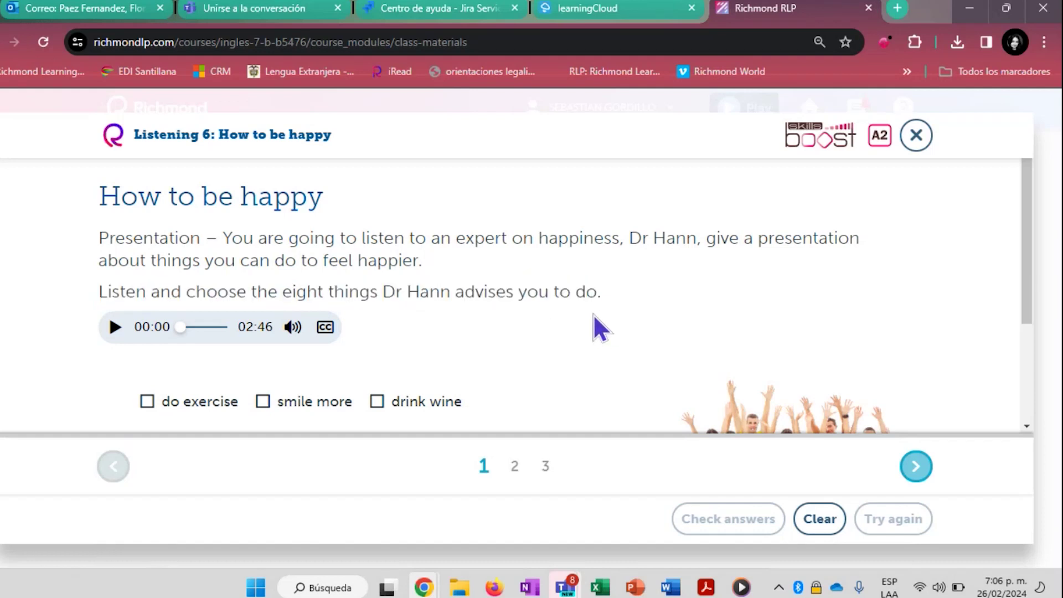
{"action": "scroll", "coordinate": [593, 314], "scroll_direction": "down", "scroll_amount": 3}
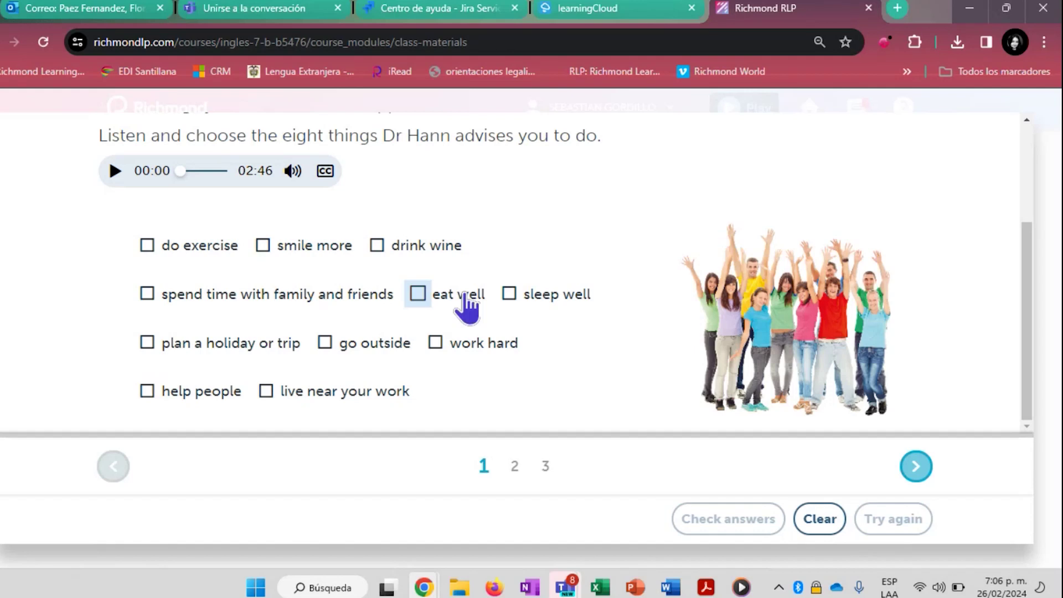
{"action": "scroll", "coordinate": [466, 307], "scroll_direction": "up", "scroll_amount": 3}
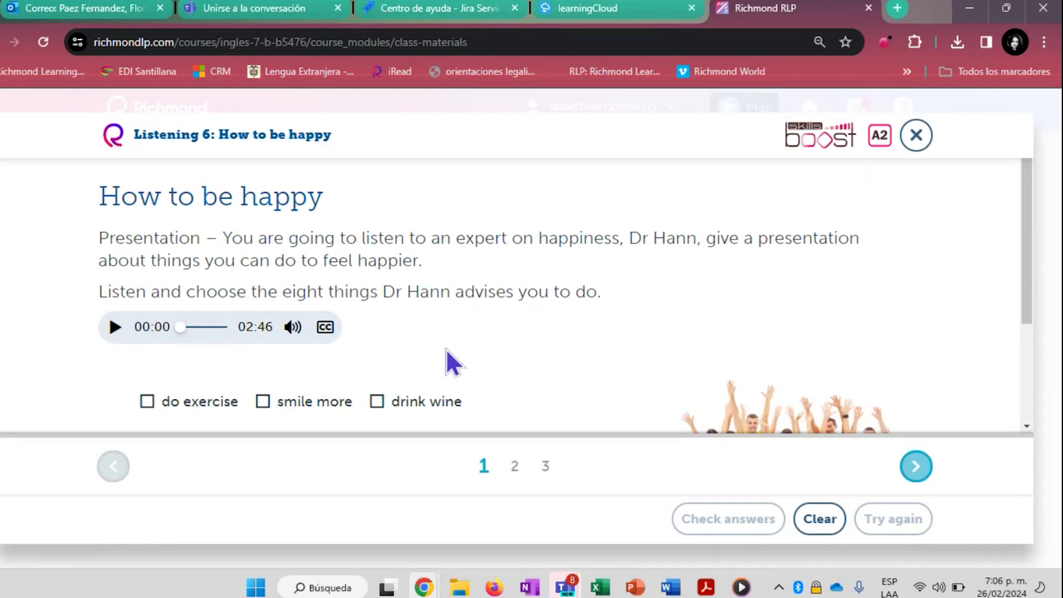
{"action": "scroll", "coordinate": [446, 348], "scroll_direction": "down", "scroll_amount": 3}
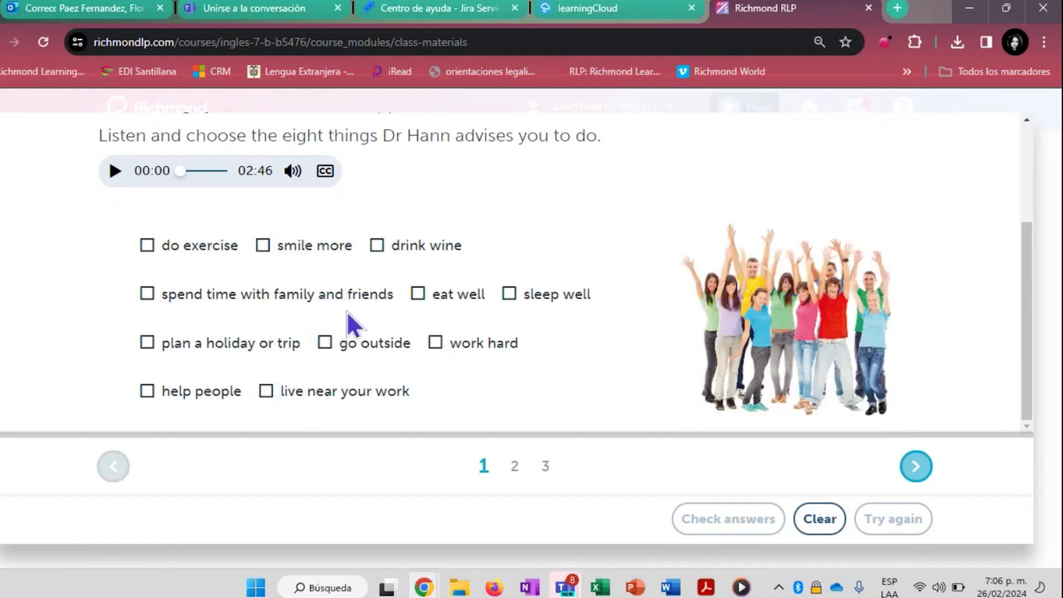
{"action": "scroll", "coordinate": [344, 335], "scroll_direction": "up", "scroll_amount": 3}
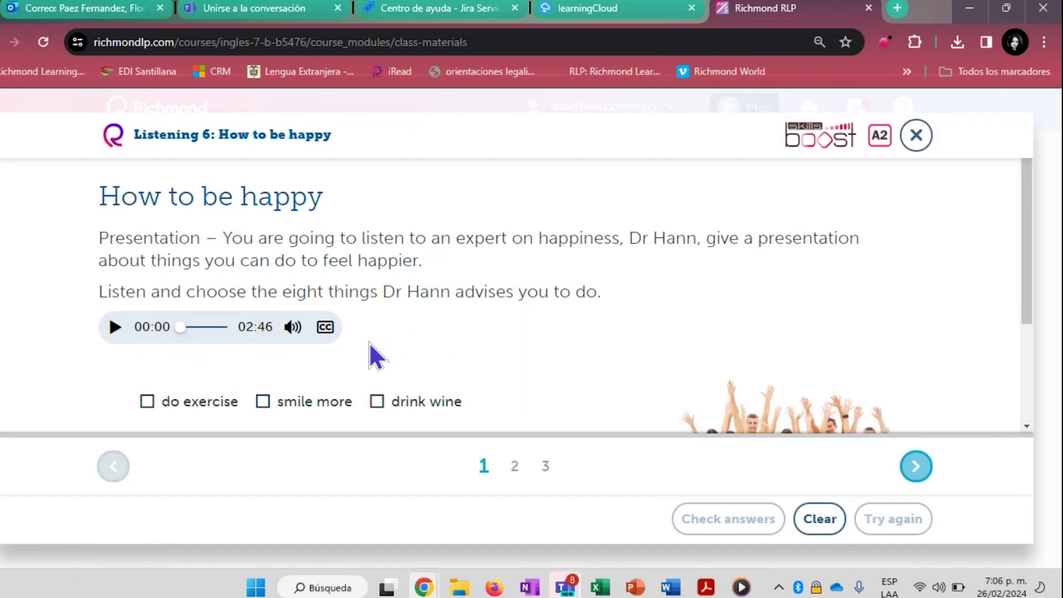
{"action": "left_click_drag", "start_coordinate": [100, 292], "coordinate": [603, 293]}
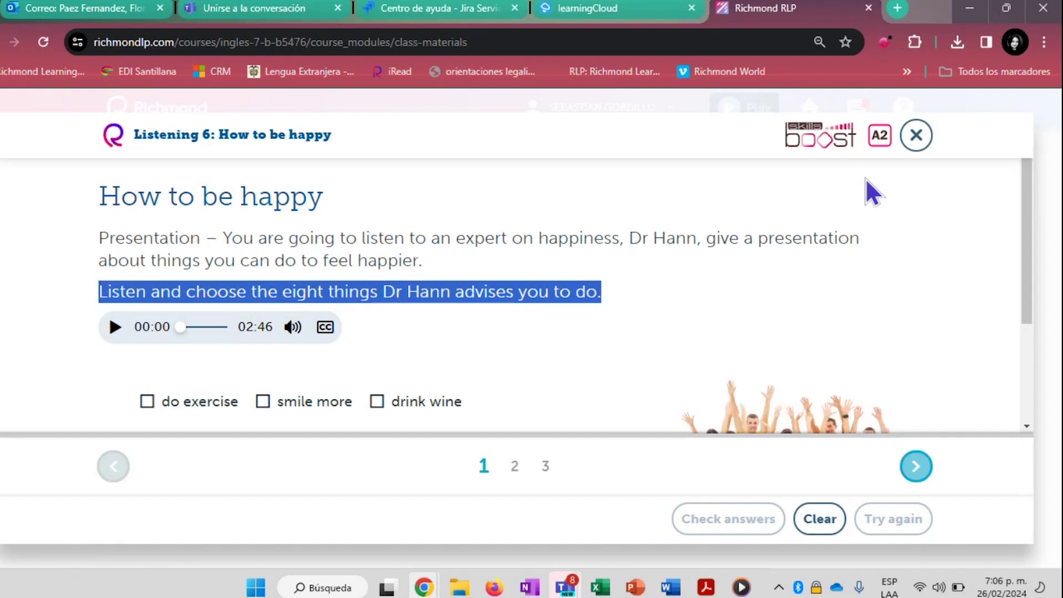
{"action": "left_click", "coordinate": [916, 135]}
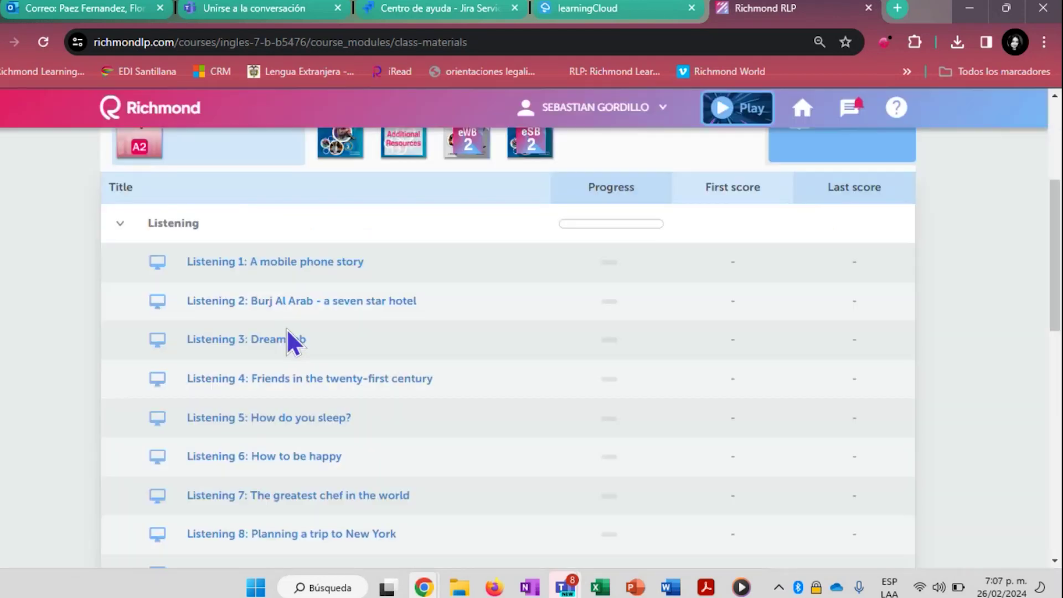
Look through the Skills Boost A2 Reading titles and collapse both the Listening and Reading lists
{"action": "scroll", "coordinate": [280, 328], "scroll_direction": "up", "scroll_amount": 2}
{"action": "left_click", "coordinate": [209, 306]}
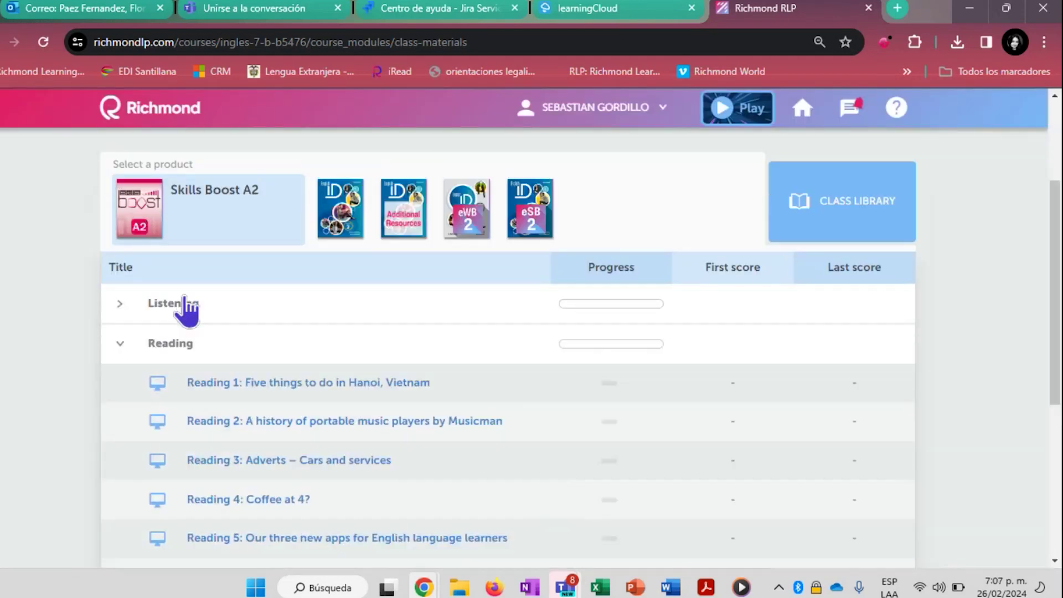
{"action": "scroll", "coordinate": [200, 324], "scroll_direction": "down", "scroll_amount": 2}
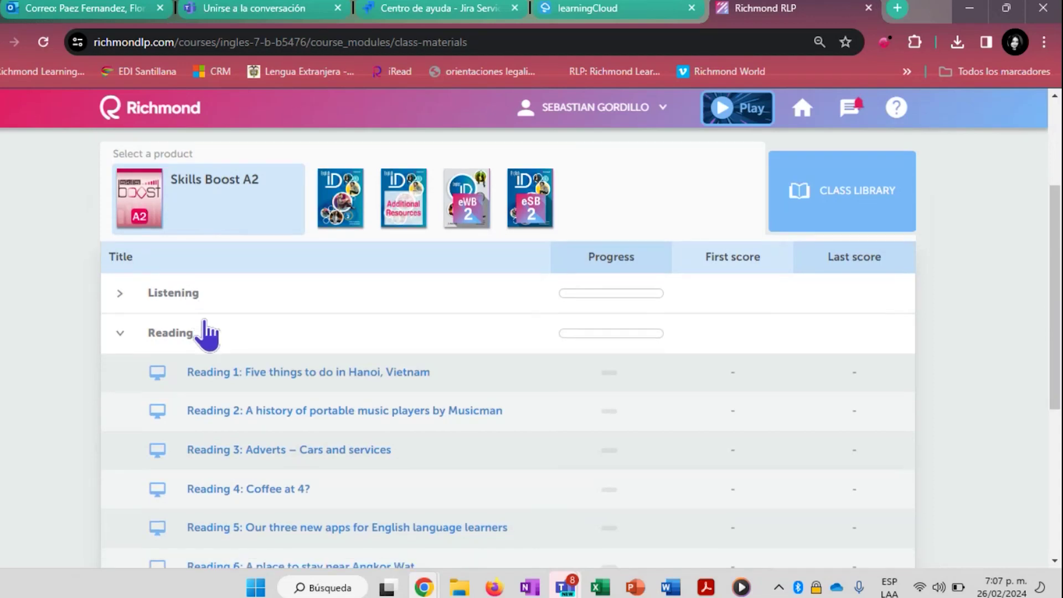
{"action": "scroll", "coordinate": [229, 340], "scroll_direction": "down", "scroll_amount": 5}
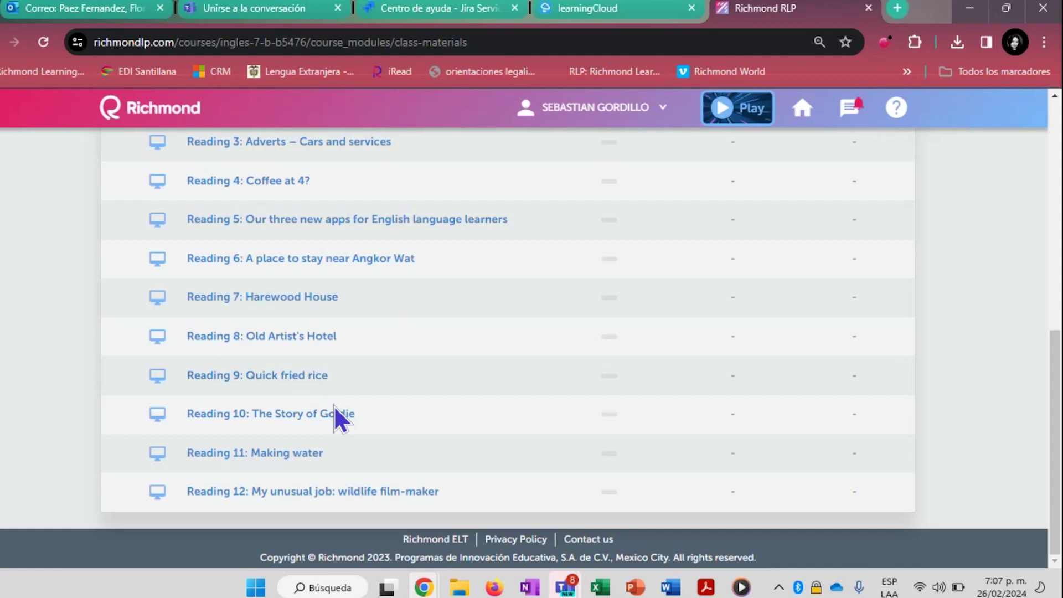
{"action": "scroll", "coordinate": [335, 406], "scroll_direction": "up", "scroll_amount": 3}
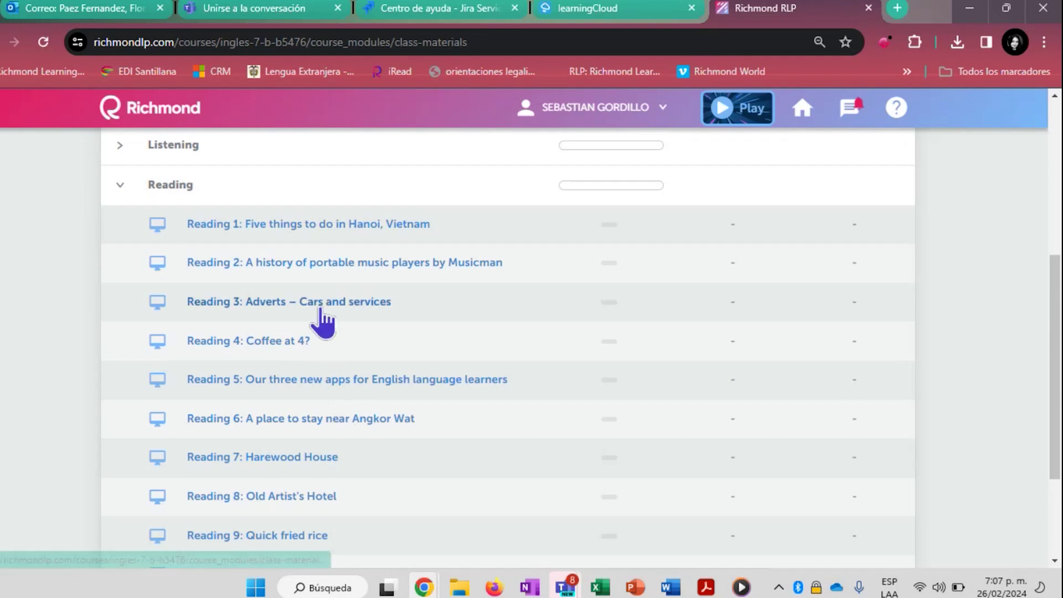
{"action": "scroll", "coordinate": [444, 411], "scroll_direction": "down", "scroll_amount": 3}
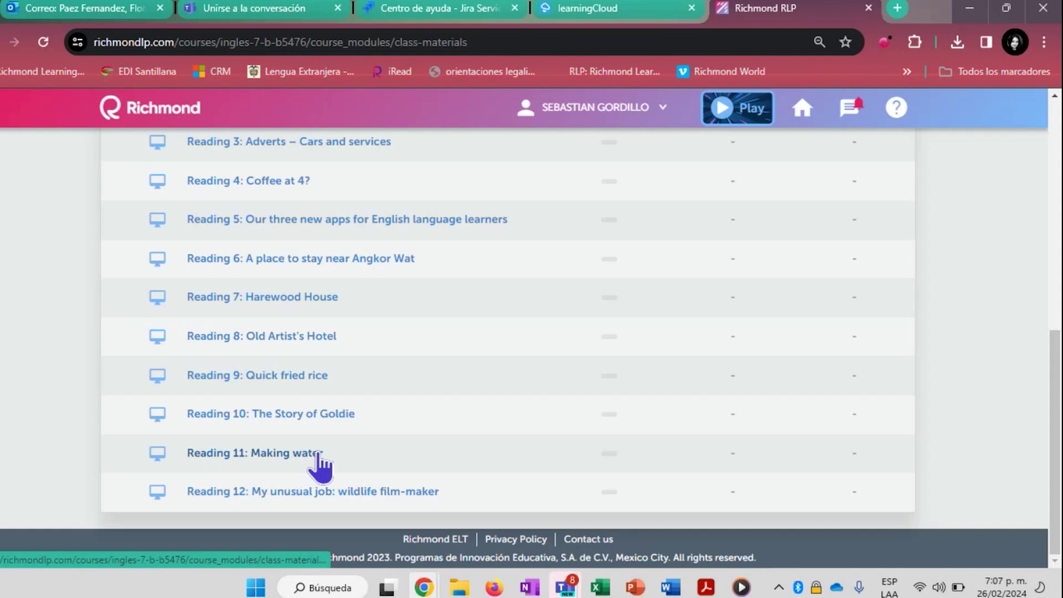
{"action": "scroll", "coordinate": [441, 485], "scroll_direction": "up", "scroll_amount": 5}
{"action": "scroll", "coordinate": [440, 483], "scroll_direction": "up", "scroll_amount": 2}
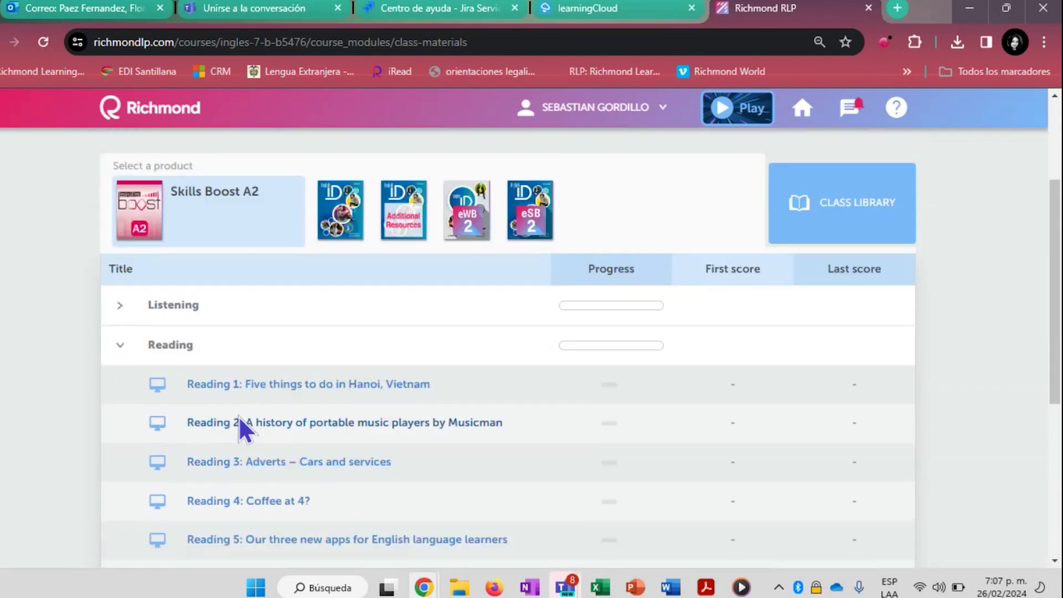
{"action": "left_click", "coordinate": [178, 348]}
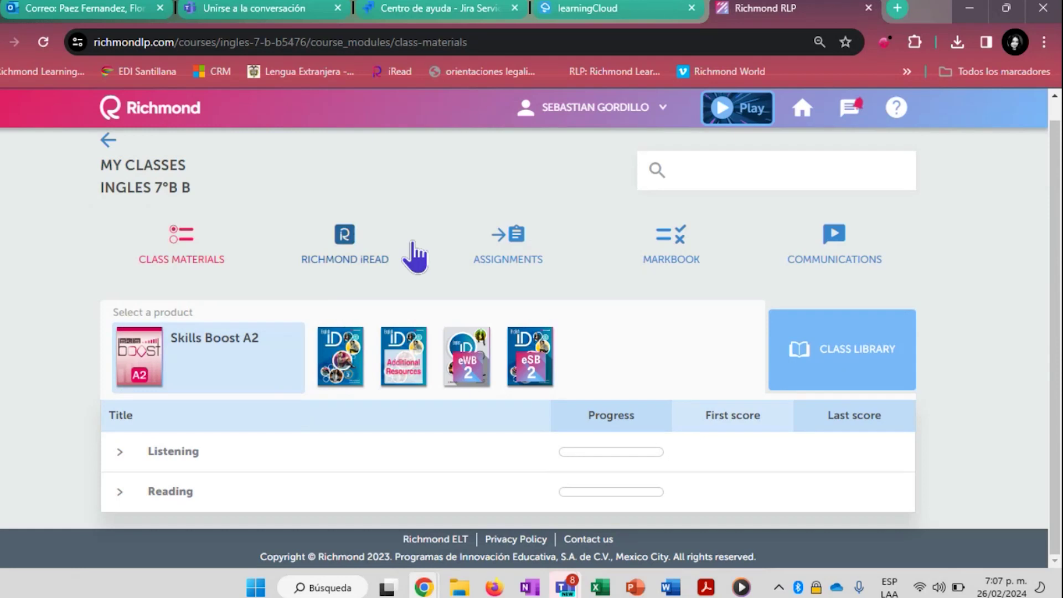
Open the Assignments section of class INGLES 7°B B to view its regular assignments
{"action": "left_click", "coordinate": [515, 245]}
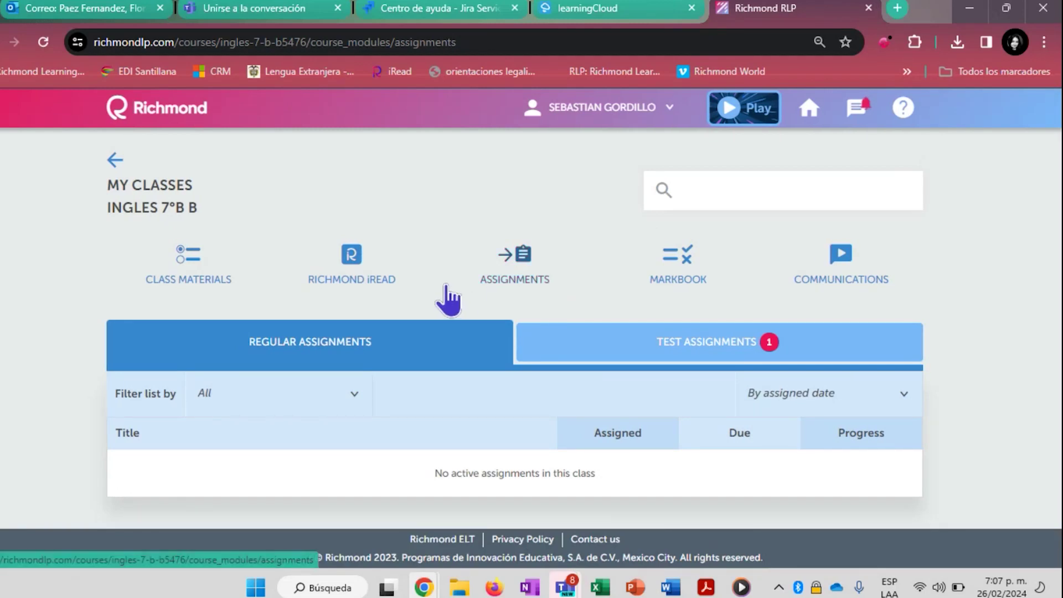
{"action": "left_click", "coordinate": [510, 280]}
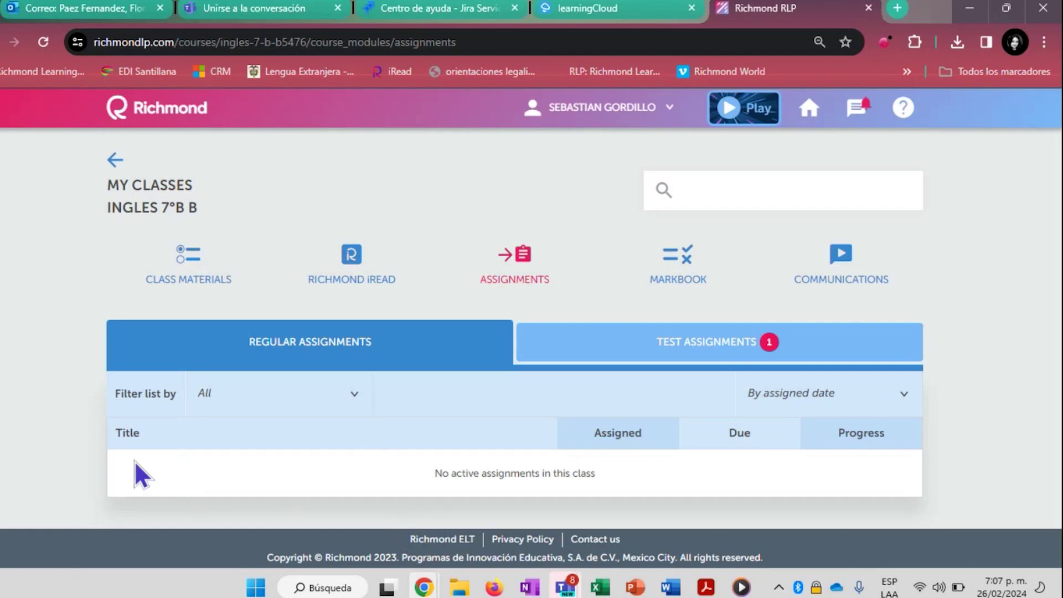
Highlight the Title, Assigned, Due and Progress column headings of the regular assignments list one after another
{"action": "double_click", "coordinate": [134, 433]}
{"action": "left_click_drag", "start_coordinate": [596, 435], "coordinate": [648, 428]}
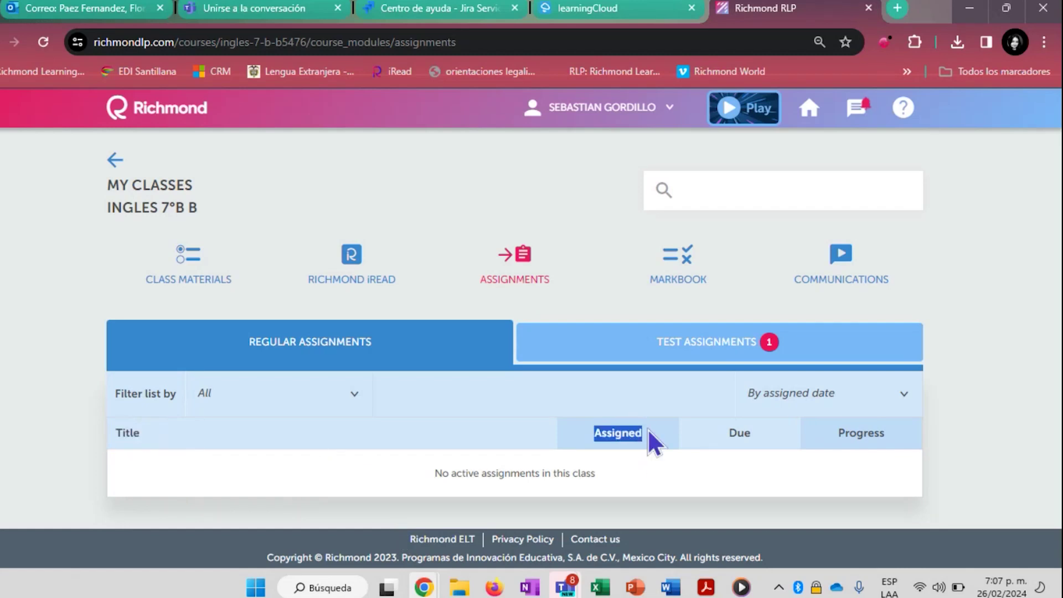
{"action": "left_click_drag", "start_coordinate": [729, 435], "coordinate": [746, 433]}
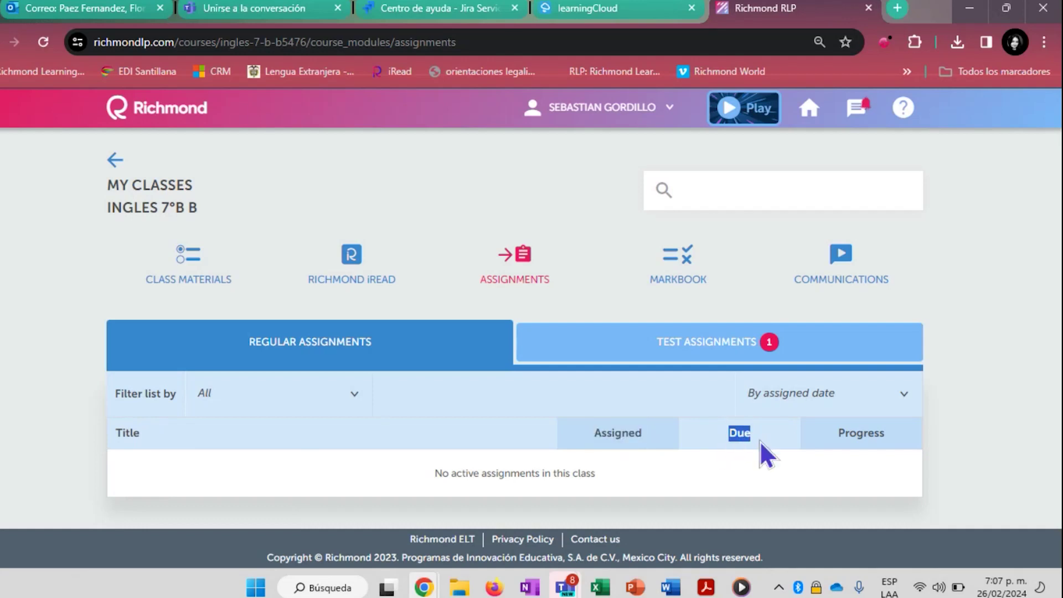
{"action": "left_click_drag", "start_coordinate": [841, 435], "coordinate": [900, 435]}
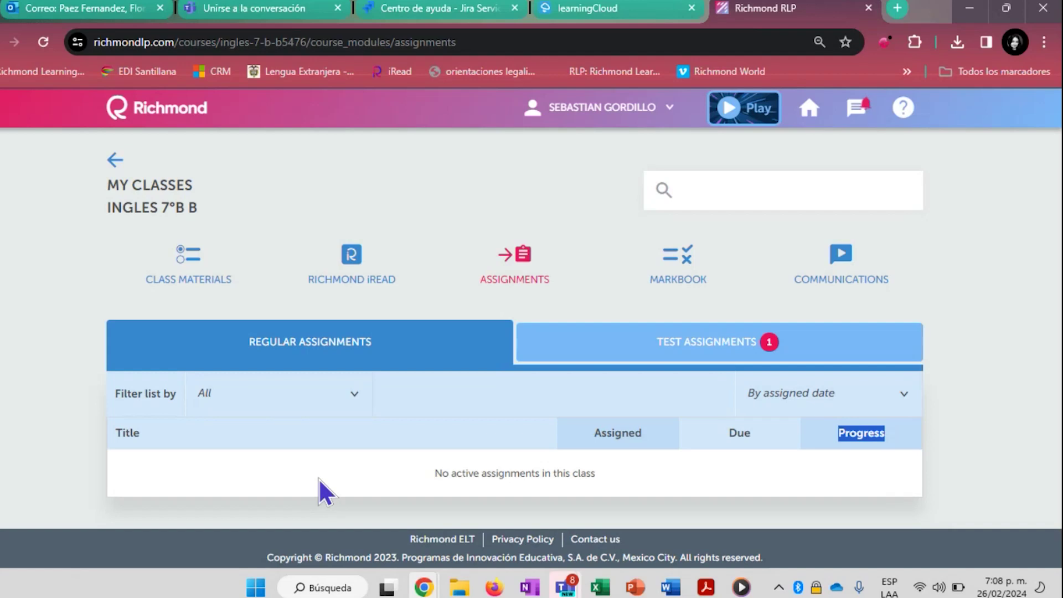
Expand the "New assignment" message in the Message Centre and follow its link to the Diagnostic test assignment
{"action": "left_click", "coordinate": [858, 108]}
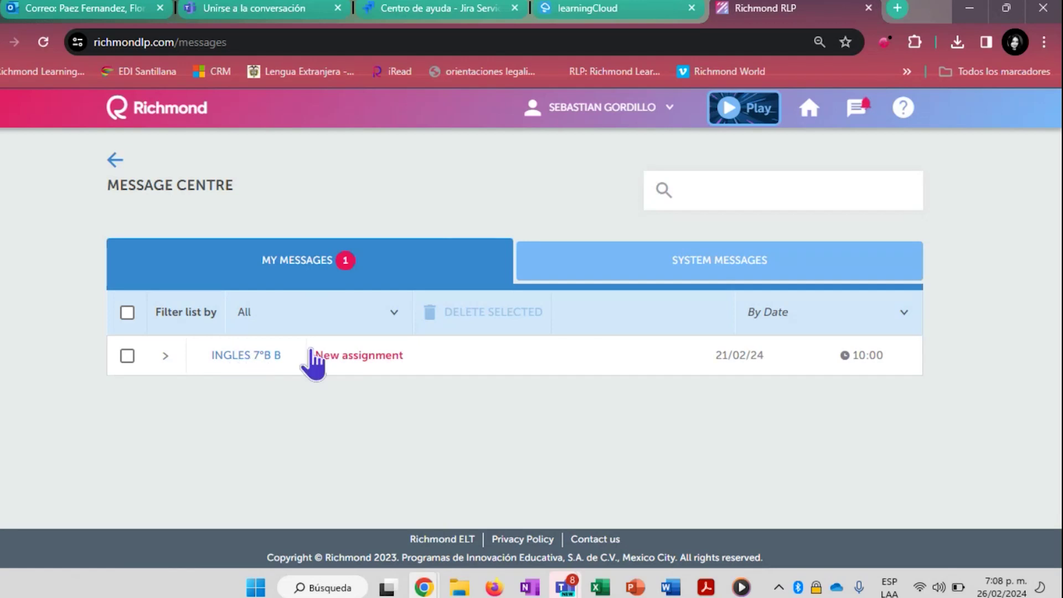
{"action": "left_click", "coordinate": [332, 356]}
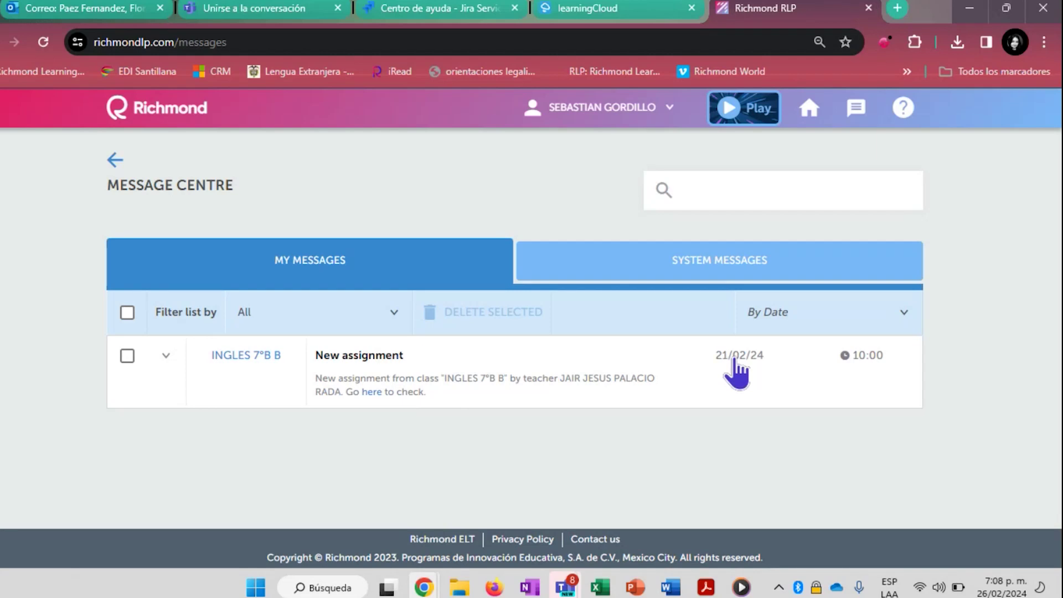
{"action": "left_click", "coordinate": [371, 392]}
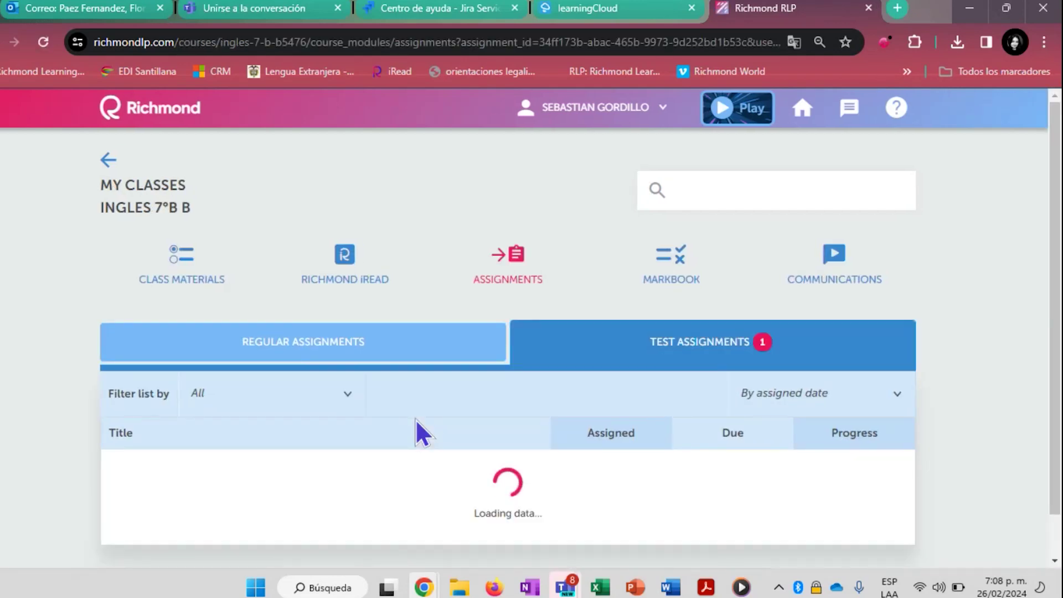
{"action": "scroll", "coordinate": [416, 419], "scroll_direction": "down", "scroll_amount": 1}
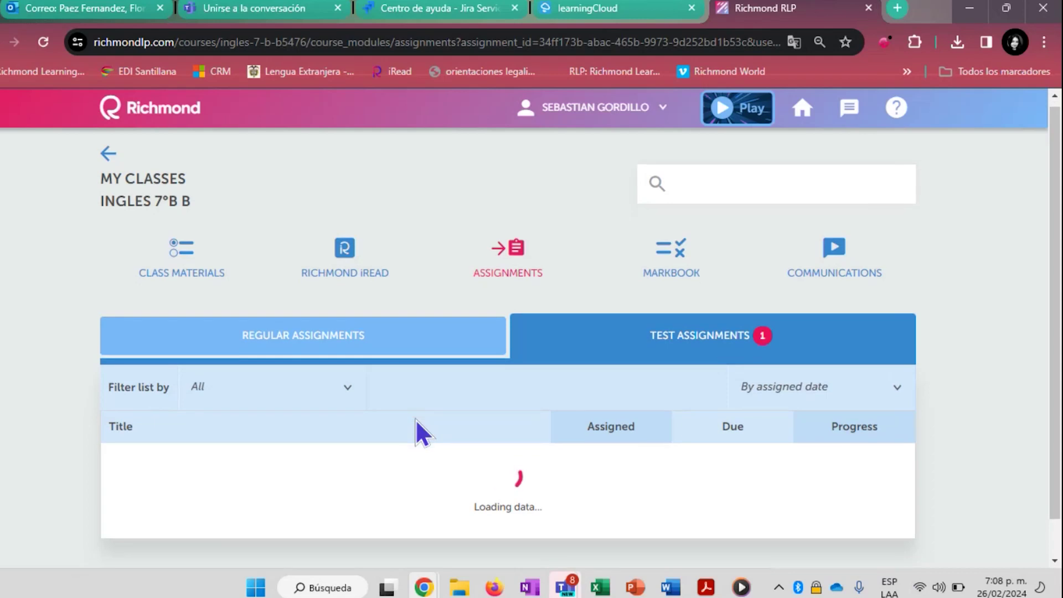
{"action": "left_click", "coordinate": [281, 467]}
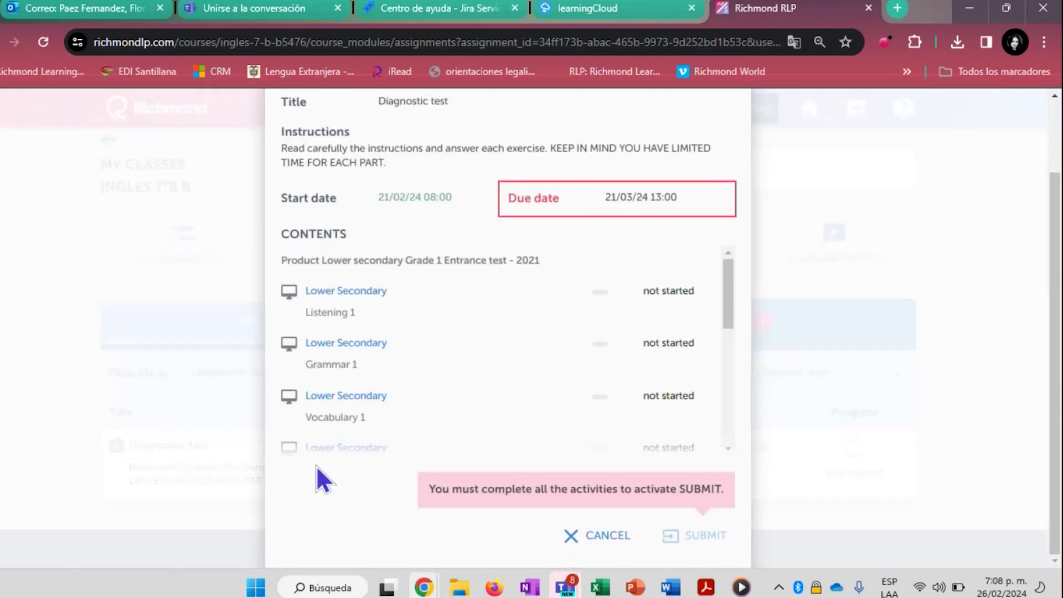
Examine the Diagnostic test's contents, highlighting its due date and start date, and close the assignment
{"action": "scroll", "coordinate": [300, 477], "scroll_direction": "up", "scroll_amount": 2}
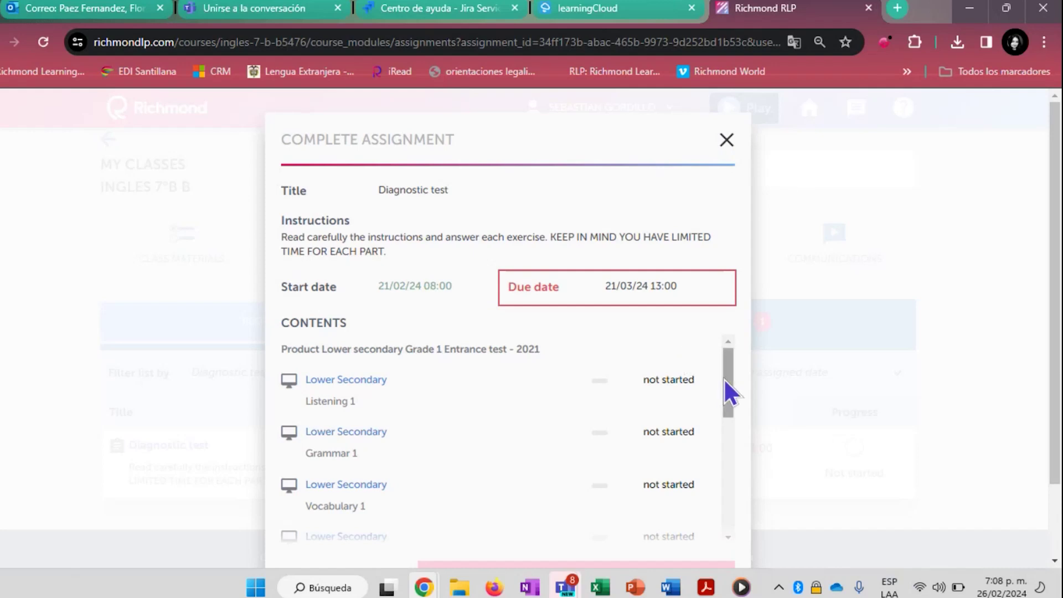
{"action": "left_click_drag", "start_coordinate": [727, 377], "coordinate": [727, 379]}
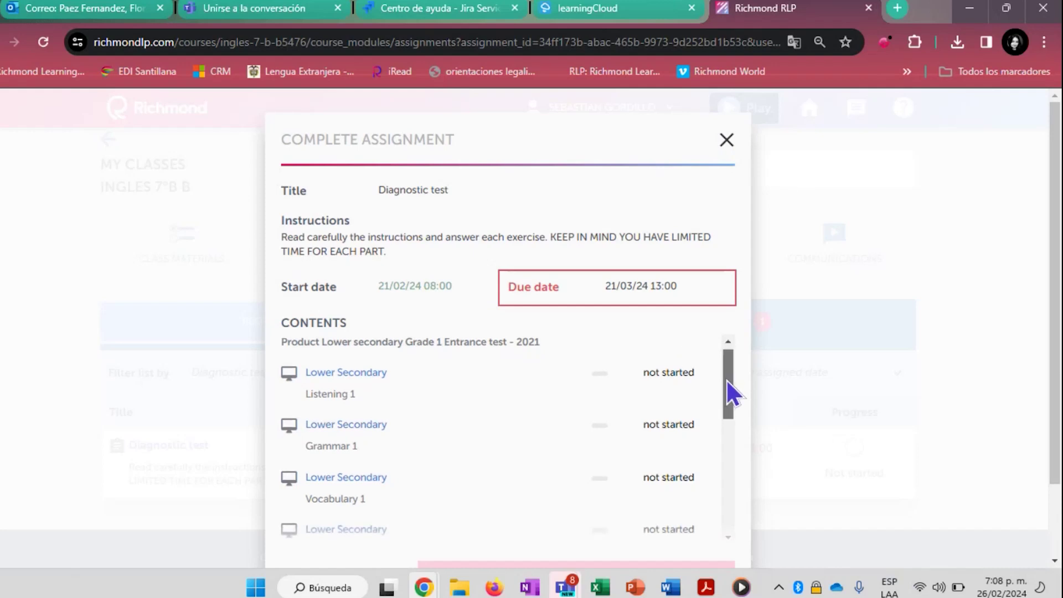
{"action": "left_click_drag", "start_coordinate": [605, 286], "coordinate": [642, 284]}
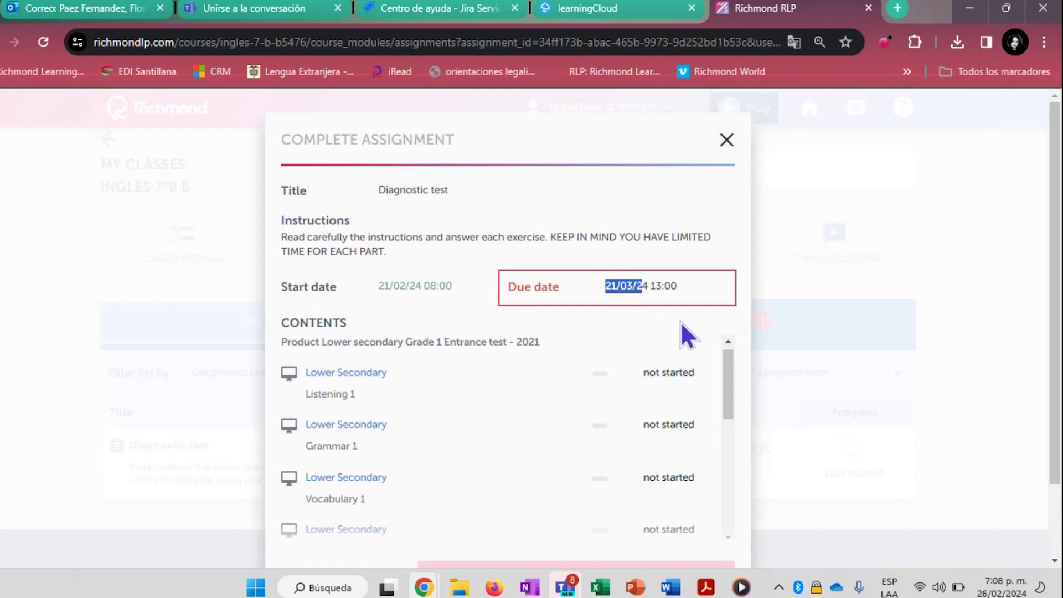
{"action": "scroll", "coordinate": [571, 410], "scroll_direction": "down", "scroll_amount": 5}
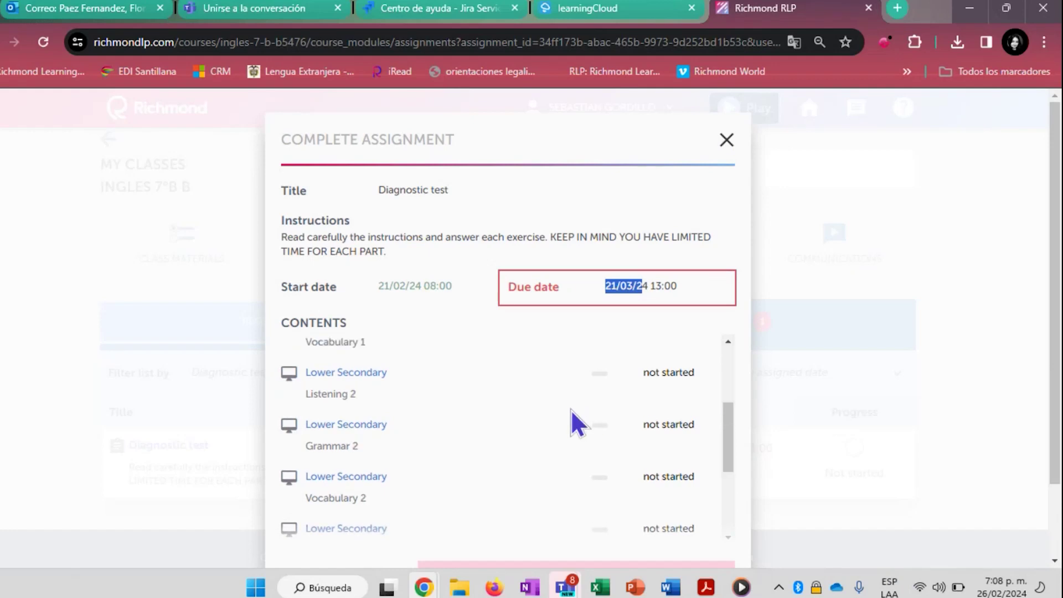
{"action": "scroll", "coordinate": [568, 410], "scroll_direction": "up", "scroll_amount": 3}
{"action": "scroll", "coordinate": [566, 409], "scroll_direction": "up", "scroll_amount": 2}
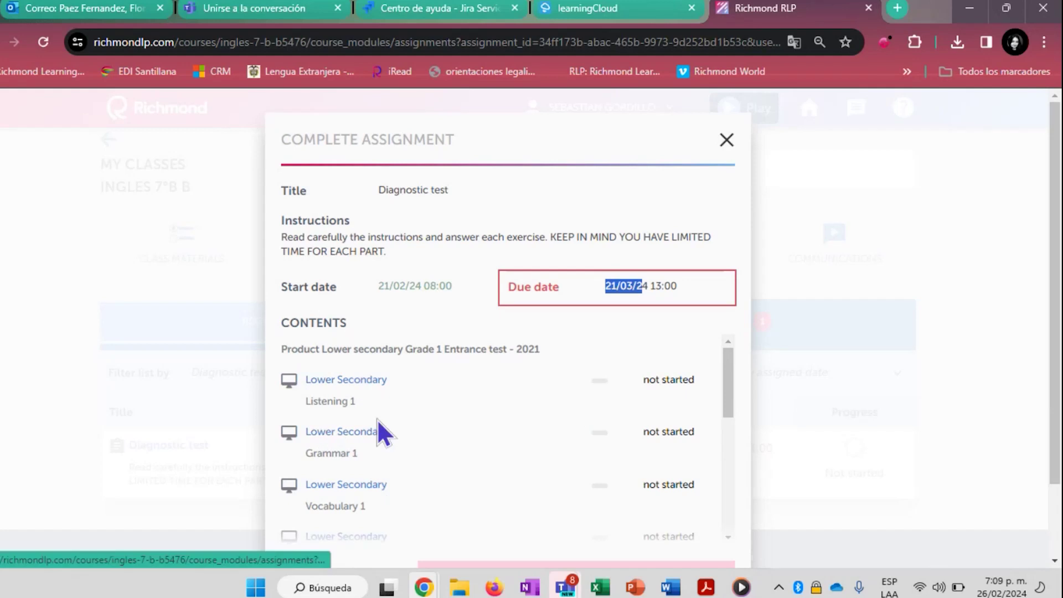
{"action": "scroll", "coordinate": [391, 507], "scroll_direction": "down", "scroll_amount": 3}
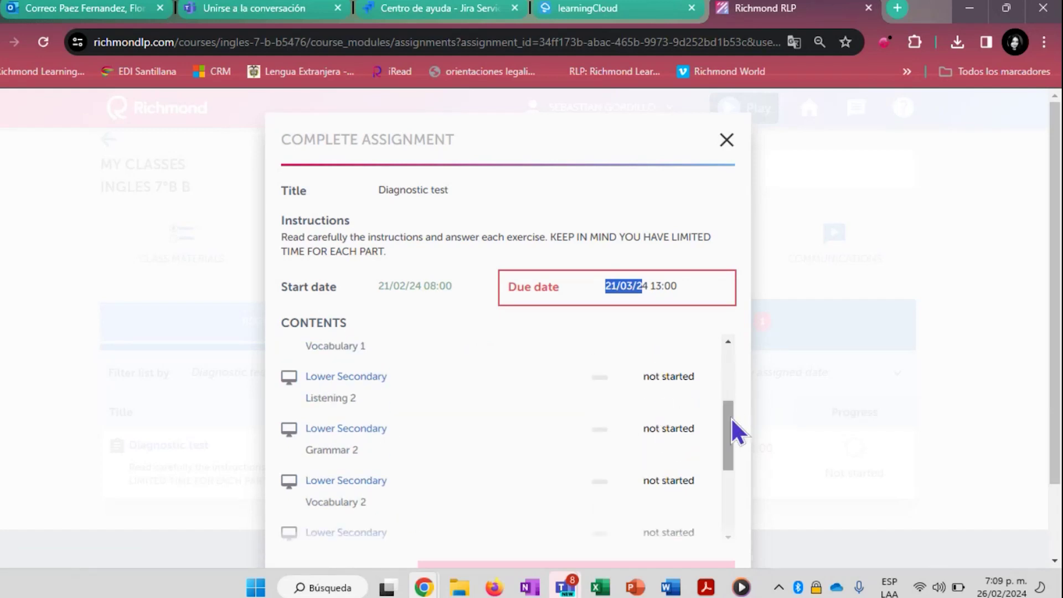
{"action": "scroll", "coordinate": [691, 422], "scroll_direction": "up", "scroll_amount": 3}
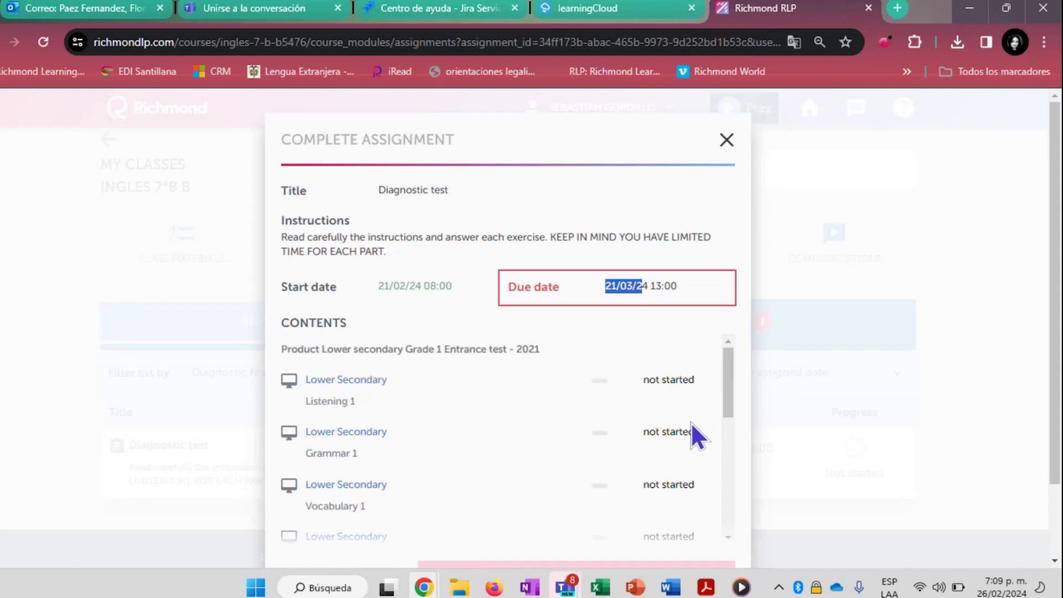
{"action": "left_click_drag", "start_coordinate": [379, 286], "coordinate": [446, 286]}
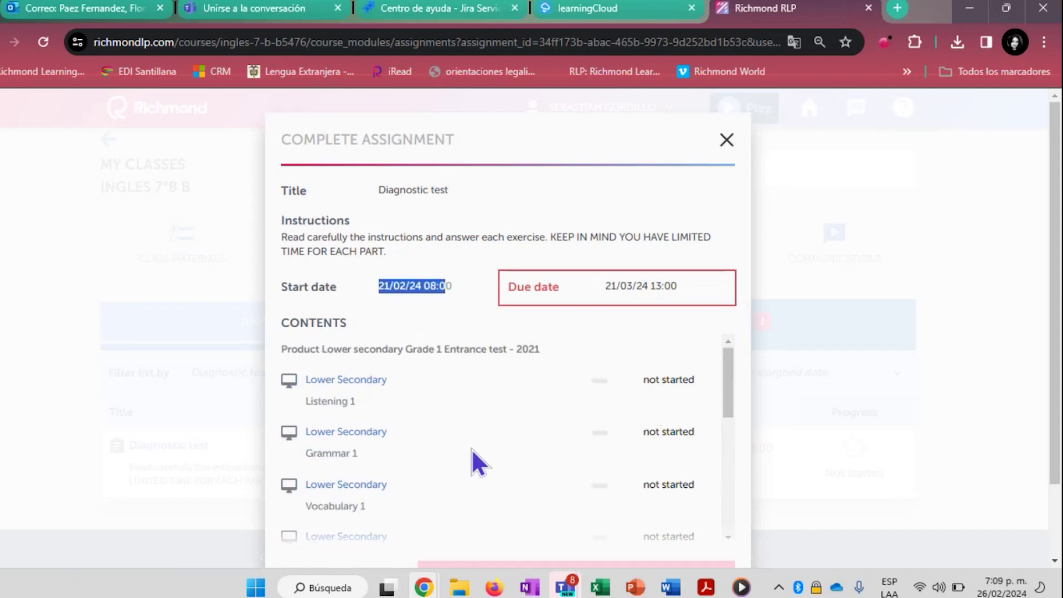
{"action": "scroll", "coordinate": [511, 465], "scroll_direction": "down", "scroll_amount": 6}
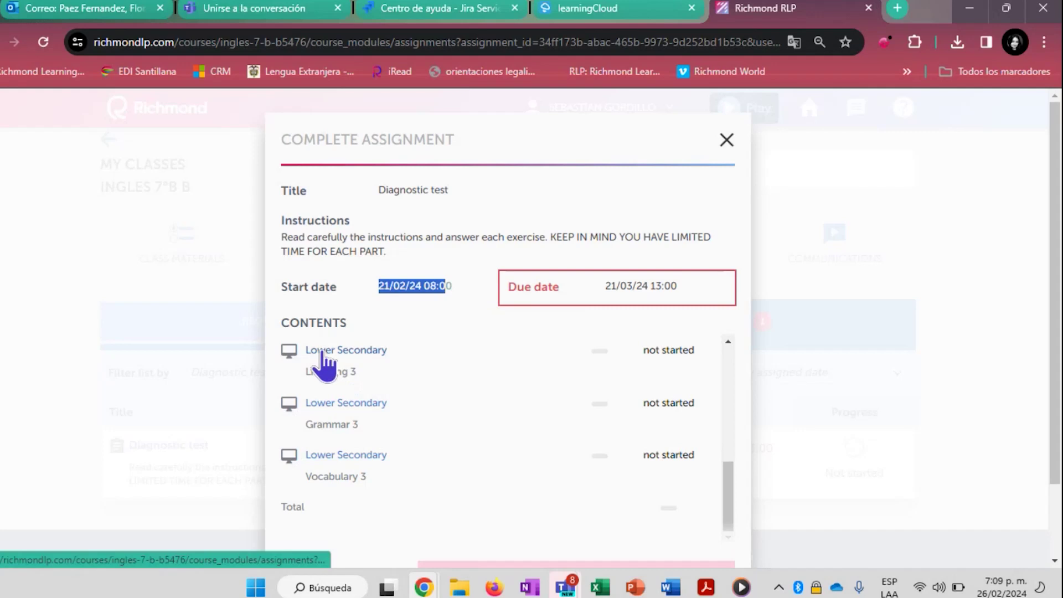
{"action": "left_click", "coordinate": [725, 139]}
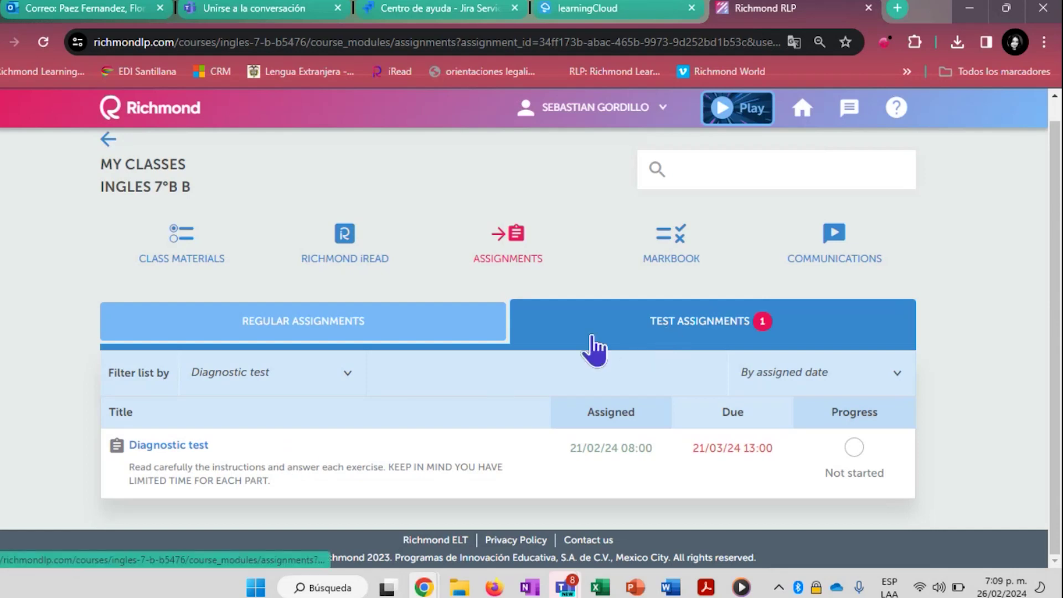
Go back to the regular assignments, then view the Markbook's self-study table and its assignment scores
{"action": "left_click", "coordinate": [408, 328]}
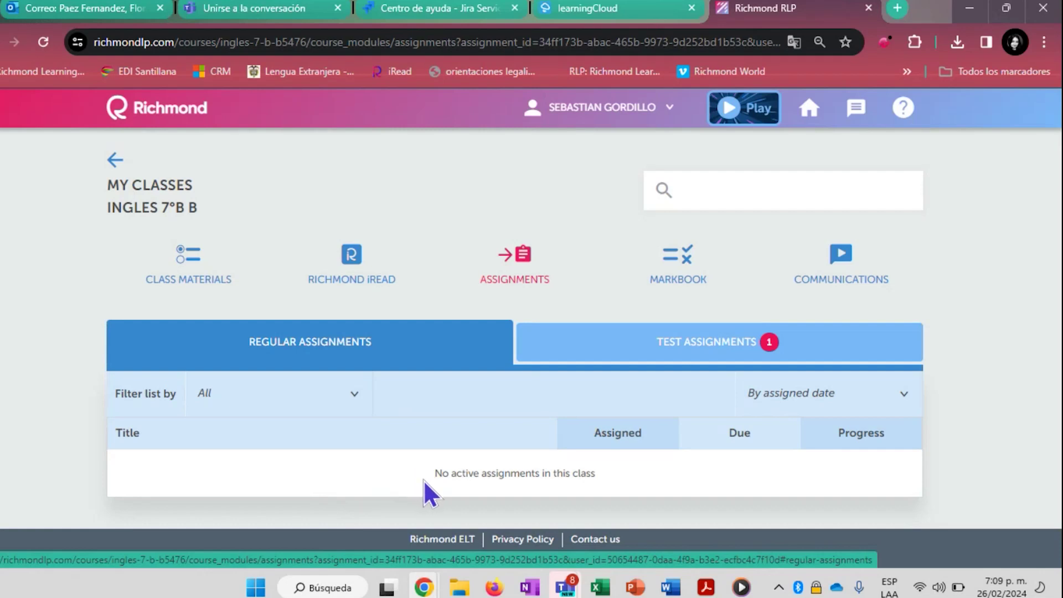
{"action": "left_click", "coordinate": [685, 280]}
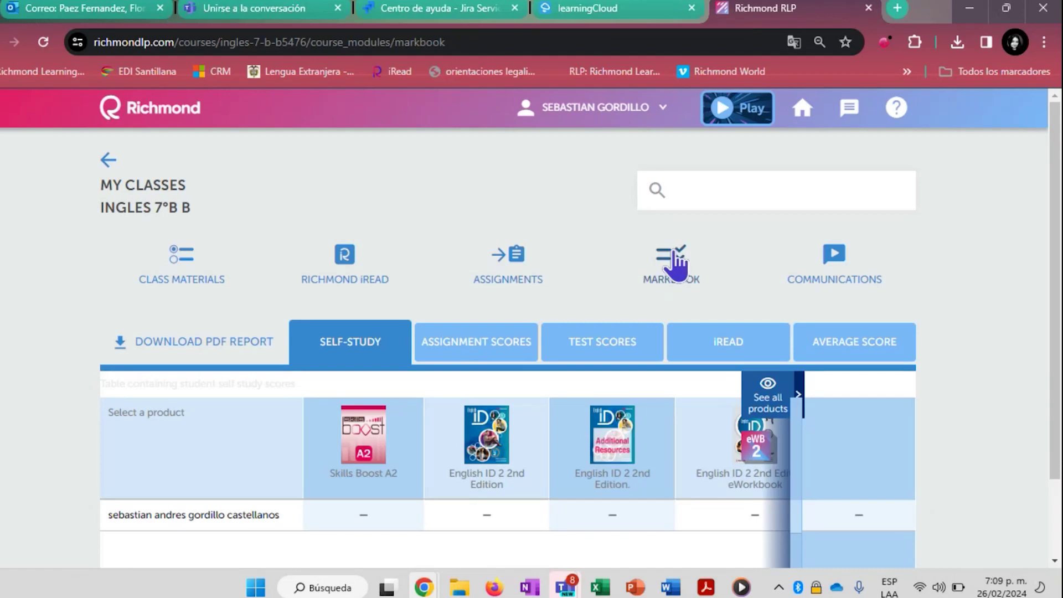
{"action": "scroll", "coordinate": [647, 284], "scroll_direction": "down", "scroll_amount": 2}
{"action": "left_click", "coordinate": [499, 261]}
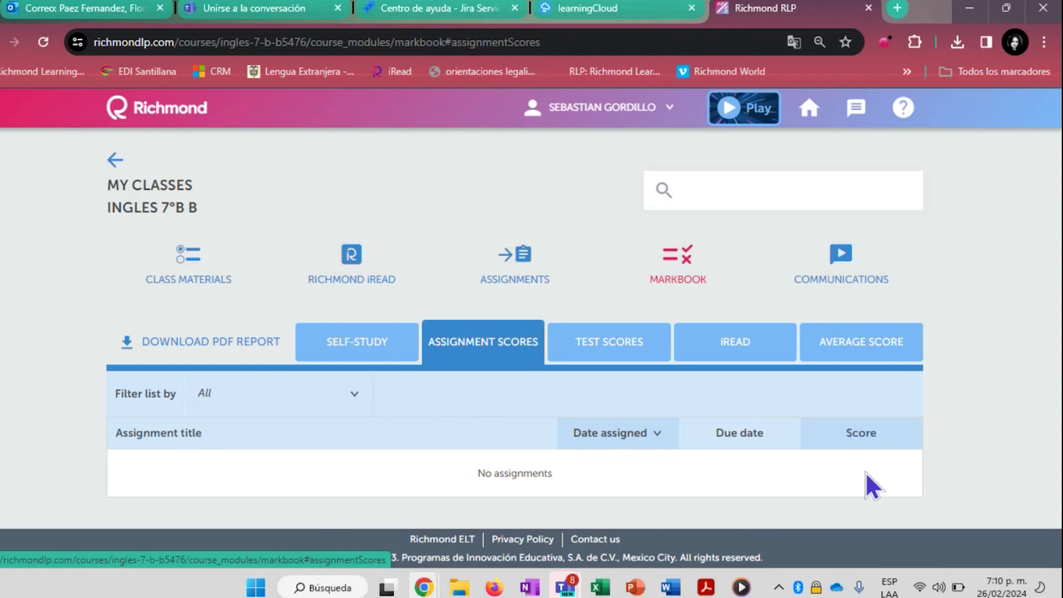
View the Markbook's test scores and look through the test types, highlighting Diagnostic Test and Progress Test
{"action": "left_click", "coordinate": [636, 355]}
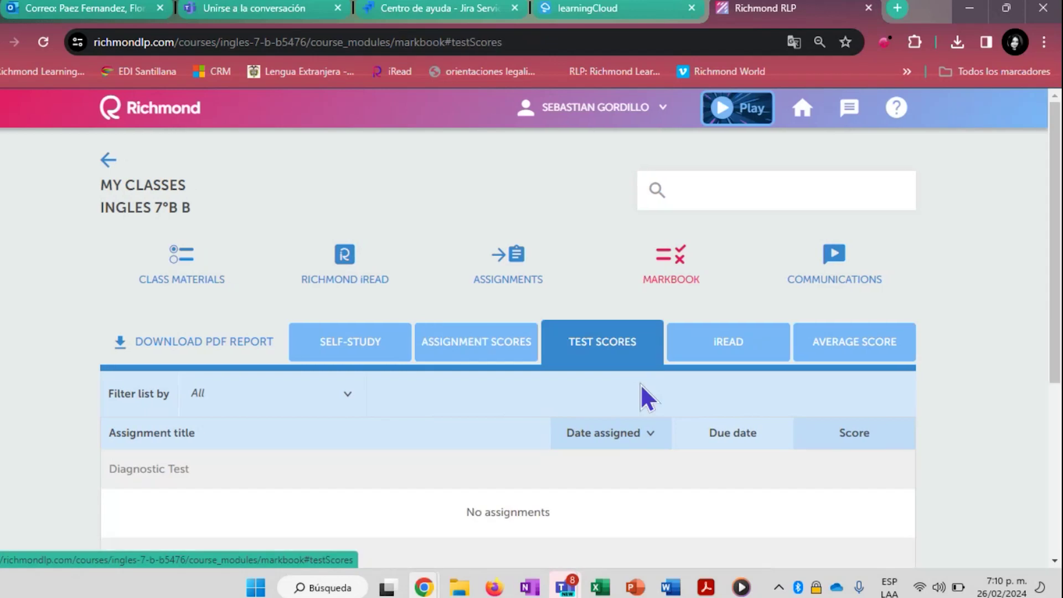
{"action": "scroll", "coordinate": [494, 440], "scroll_direction": "down", "scroll_amount": 3}
{"action": "scroll", "coordinate": [495, 441], "scroll_direction": "down", "scroll_amount": 2}
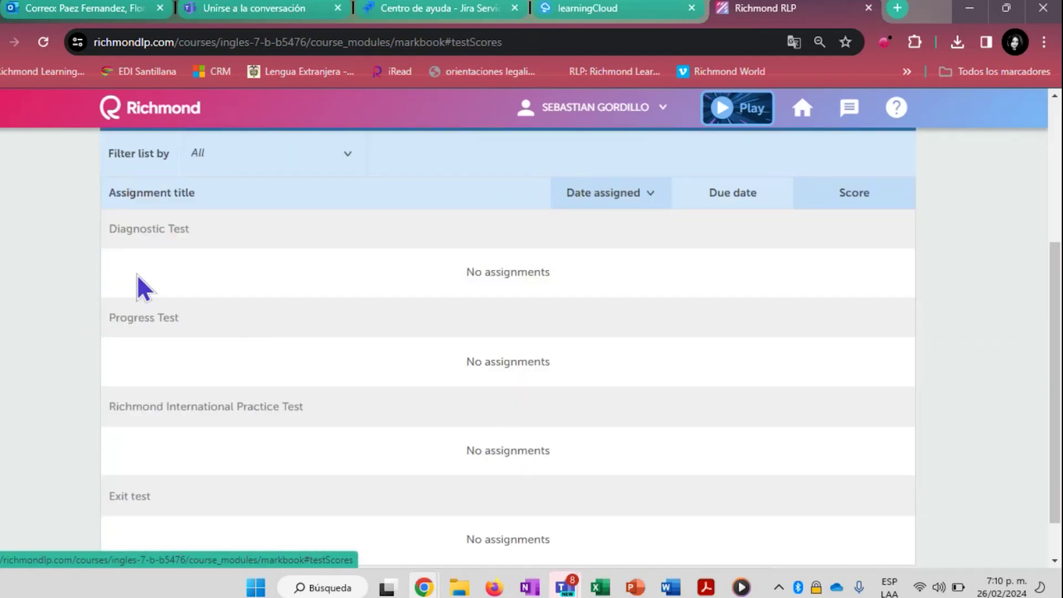
{"action": "left_click_drag", "start_coordinate": [111, 228], "coordinate": [187, 242]}
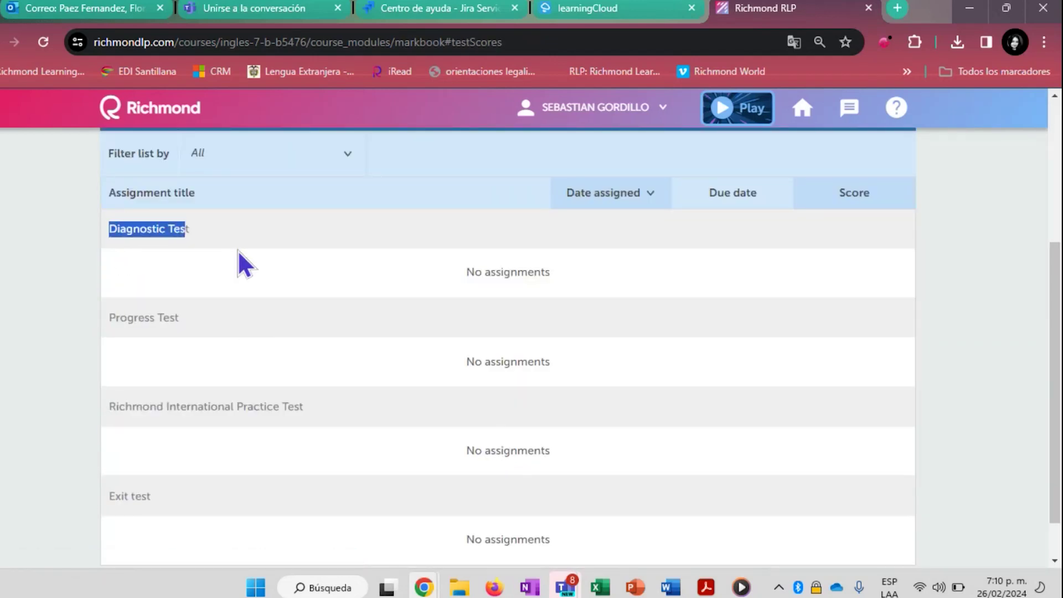
{"action": "scroll", "coordinate": [230, 270], "scroll_direction": "down", "scroll_amount": 1}
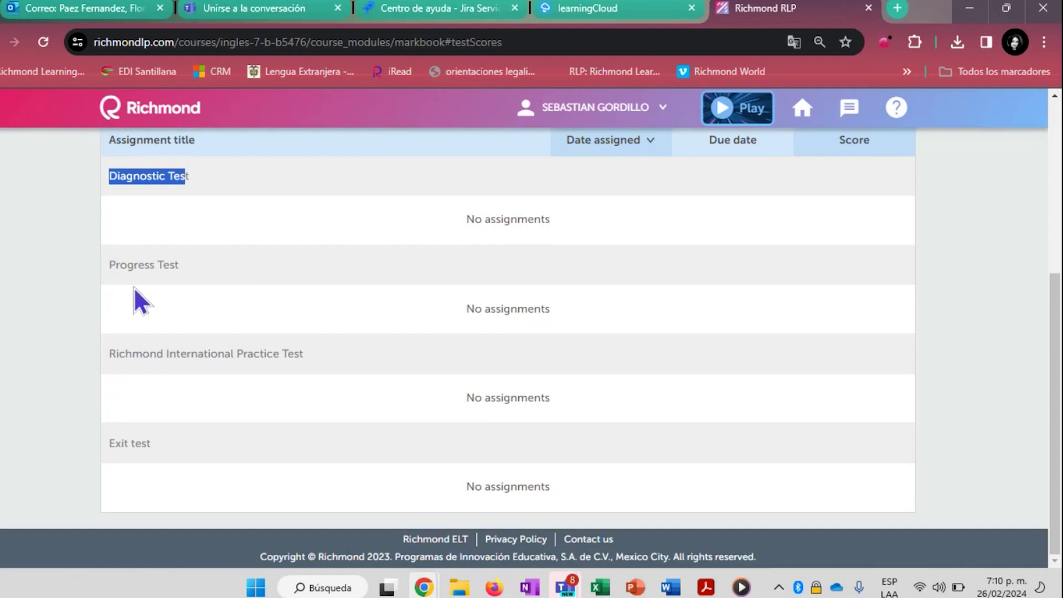
{"action": "left_click_drag", "start_coordinate": [106, 271], "coordinate": [174, 260]}
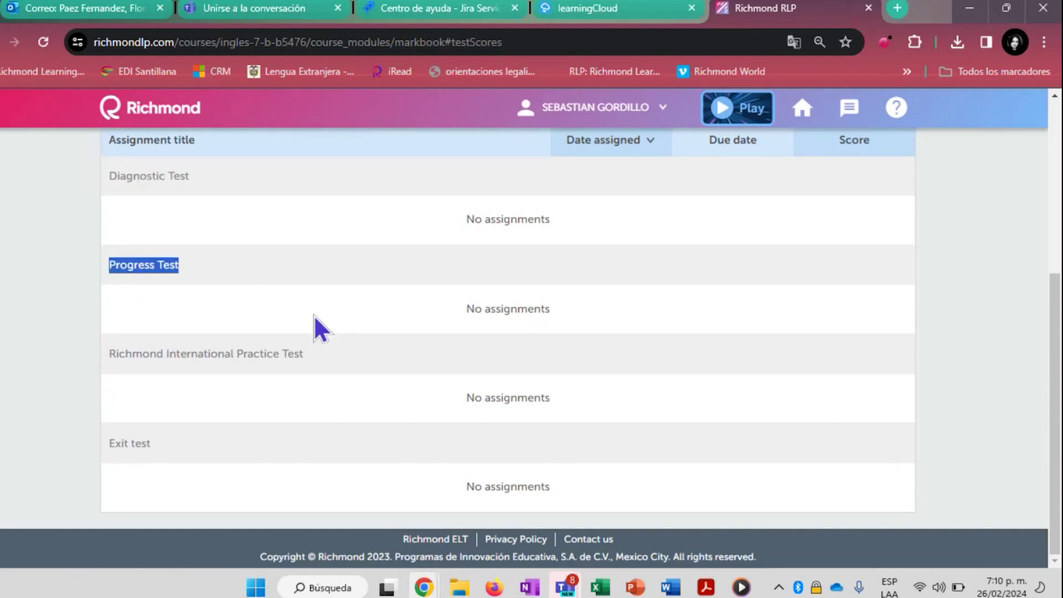
Open the Richmond iRead section of the class and look over its welcome page
{"action": "scroll", "coordinate": [314, 317], "scroll_direction": "up", "scroll_amount": 5}
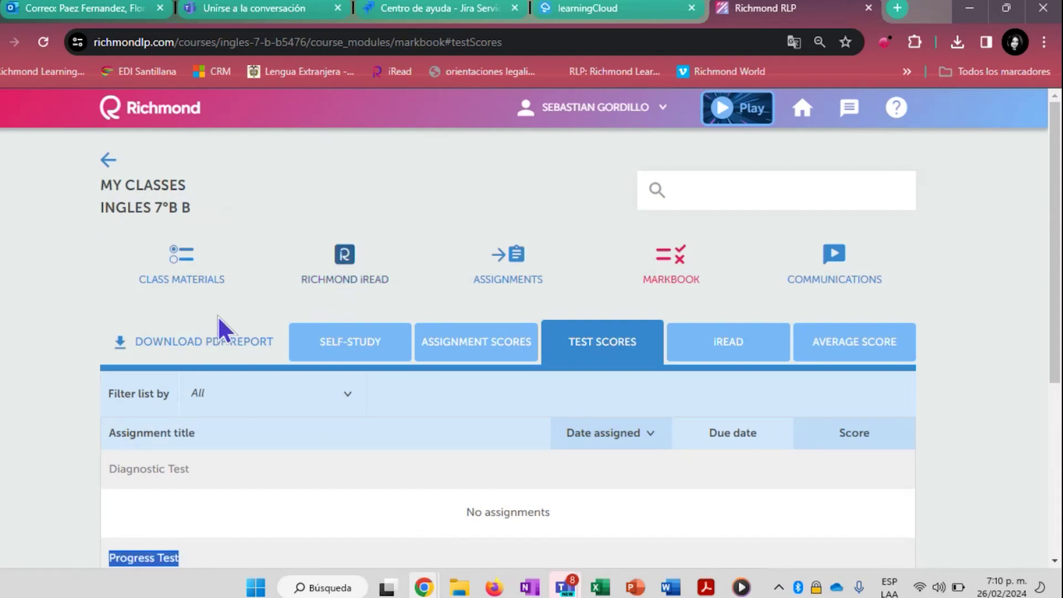
{"action": "left_click", "coordinate": [363, 277]}
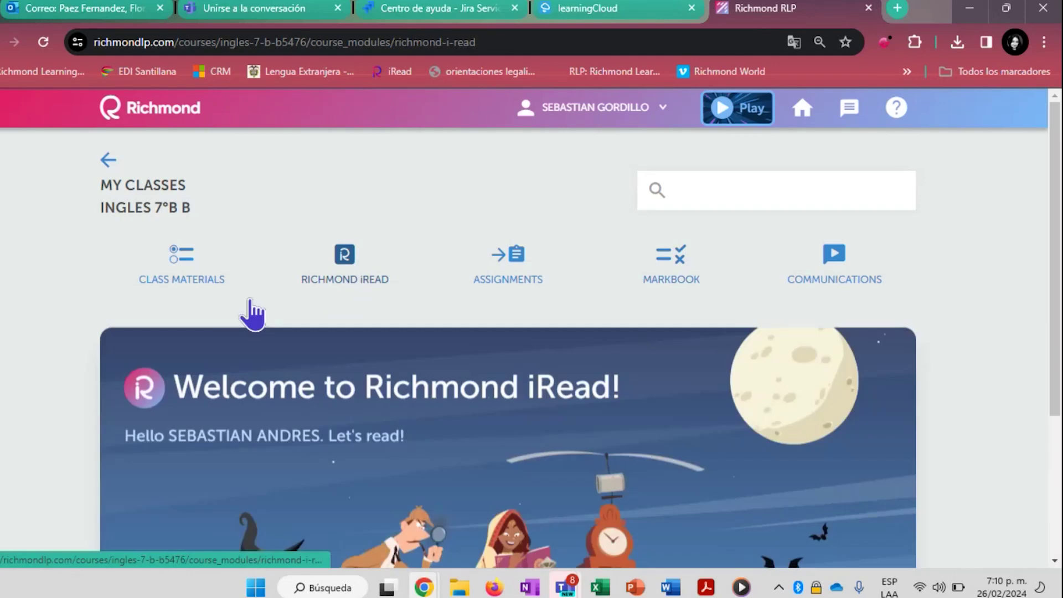
{"action": "scroll", "coordinate": [125, 353], "scroll_direction": "down", "scroll_amount": 3}
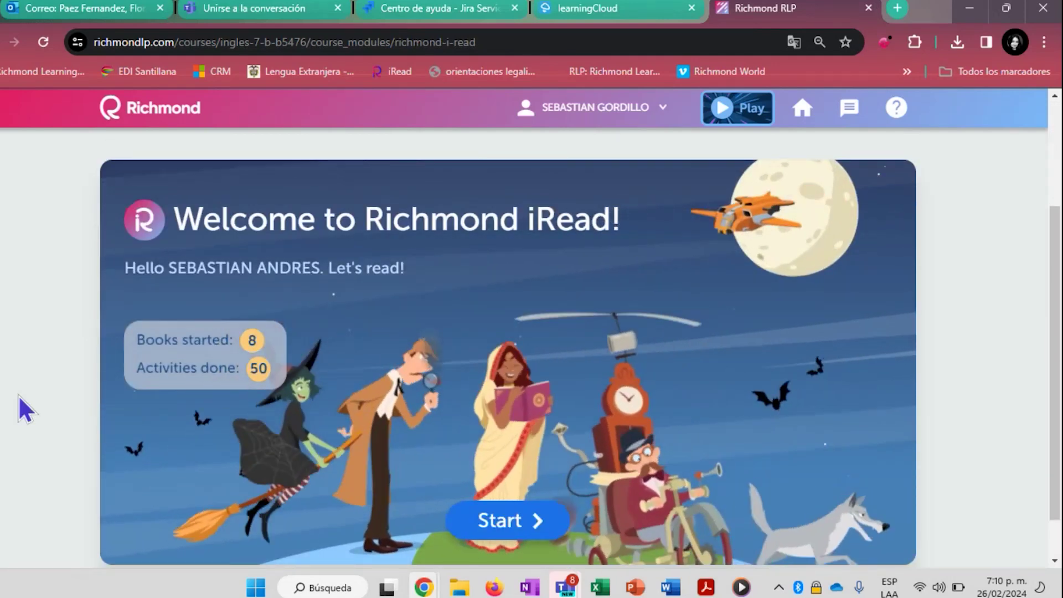
{"action": "scroll", "coordinate": [248, 311], "scroll_direction": "up", "scroll_amount": 3}
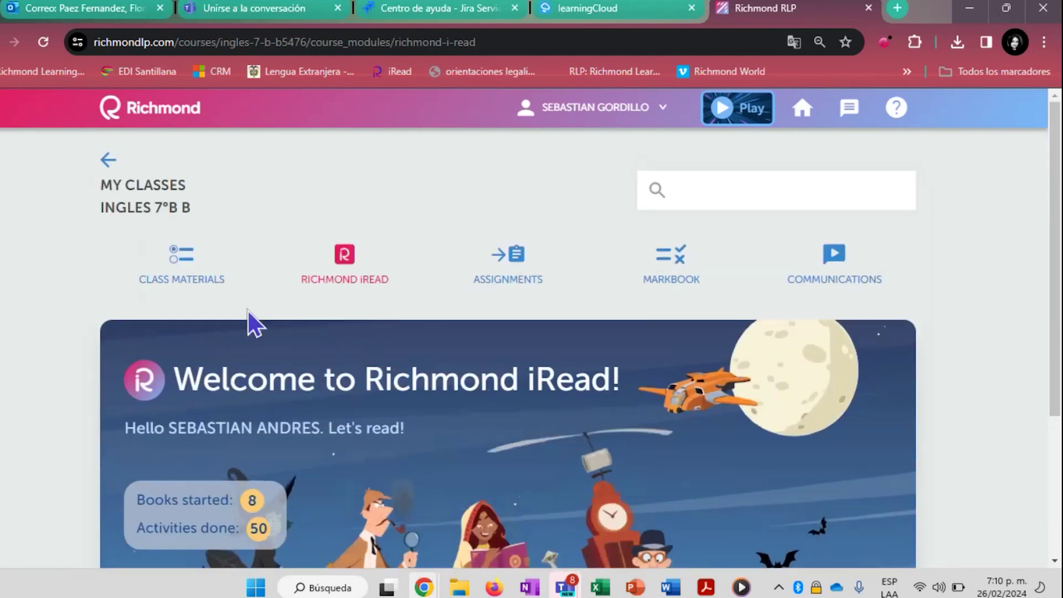
{"action": "scroll", "coordinate": [349, 282], "scroll_direction": "down", "scroll_amount": 2}
{"action": "scroll", "coordinate": [352, 279], "scroll_direction": "down", "scroll_amount": 2}
{"action": "scroll", "coordinate": [353, 280], "scroll_direction": "up", "scroll_amount": 3}
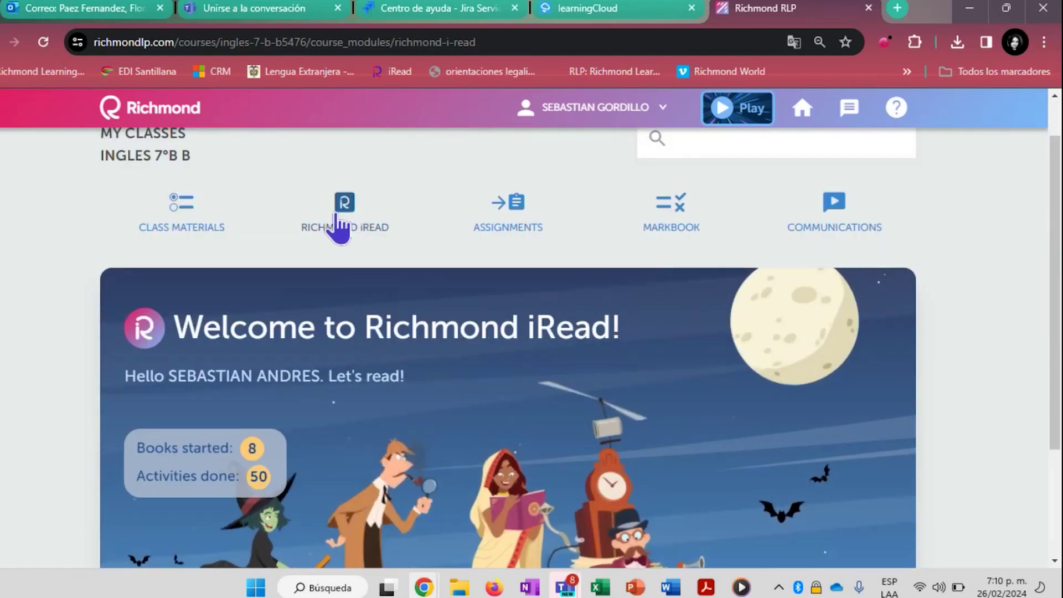
{"action": "scroll", "coordinate": [360, 244], "scroll_direction": "down", "scroll_amount": 3}
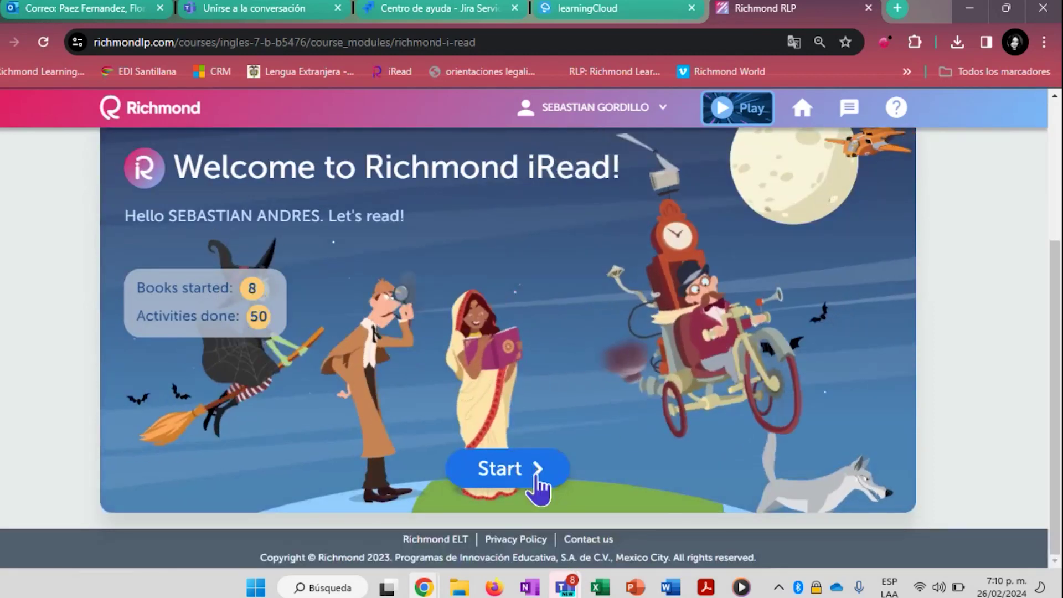
Enter the iRead library, highlight the "Class library" heading and open the details of "The Picture of Dorian Gray"
{"action": "left_click", "coordinate": [536, 477]}
{"action": "scroll", "coordinate": [105, 426], "scroll_direction": "up", "scroll_amount": 3}
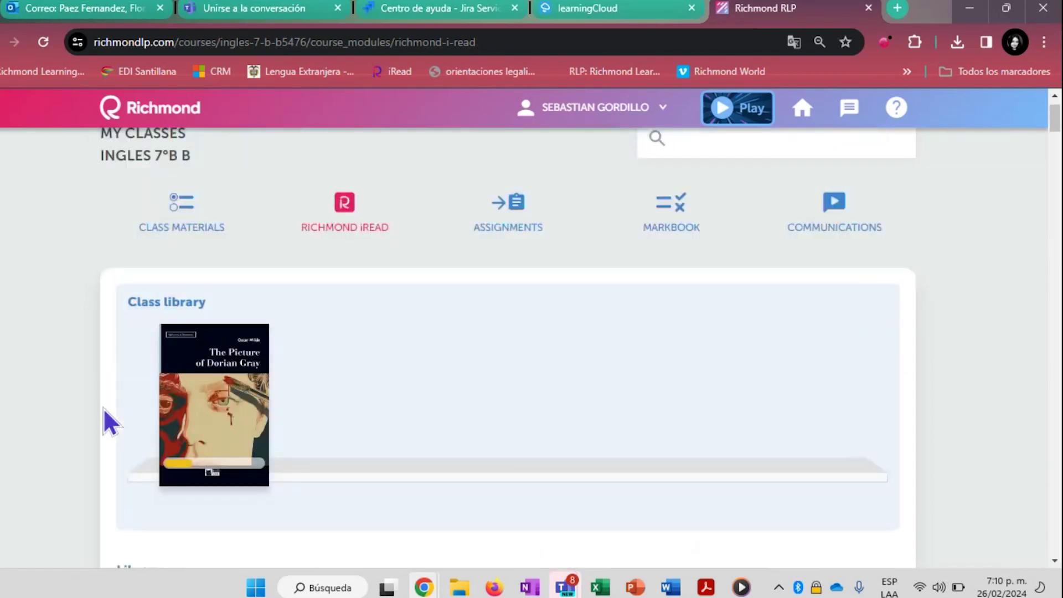
{"action": "left_click_drag", "start_coordinate": [134, 307], "coordinate": [231, 301]}
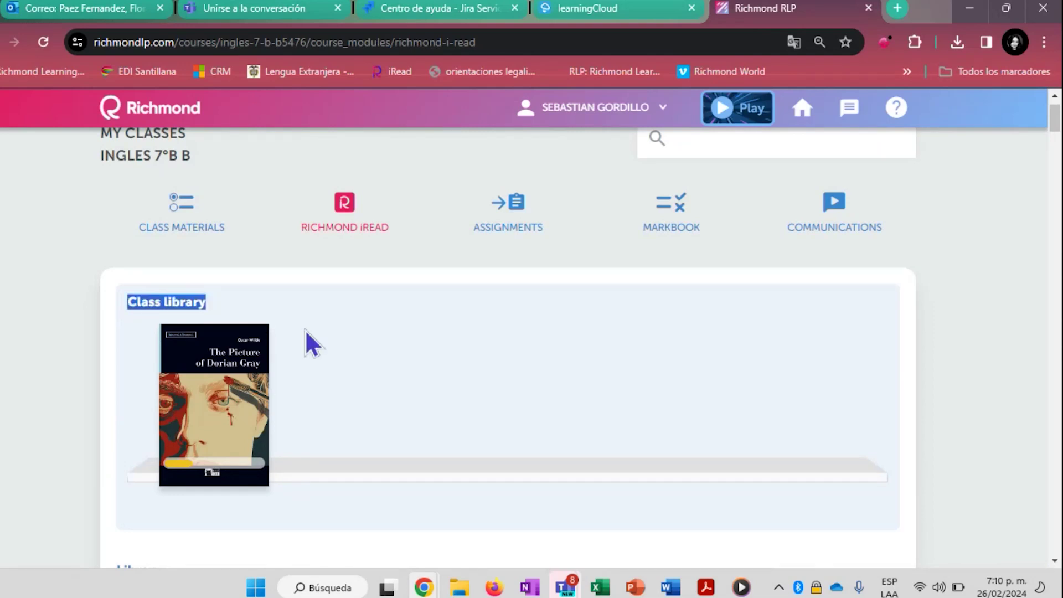
{"action": "left_click", "coordinate": [249, 432]}
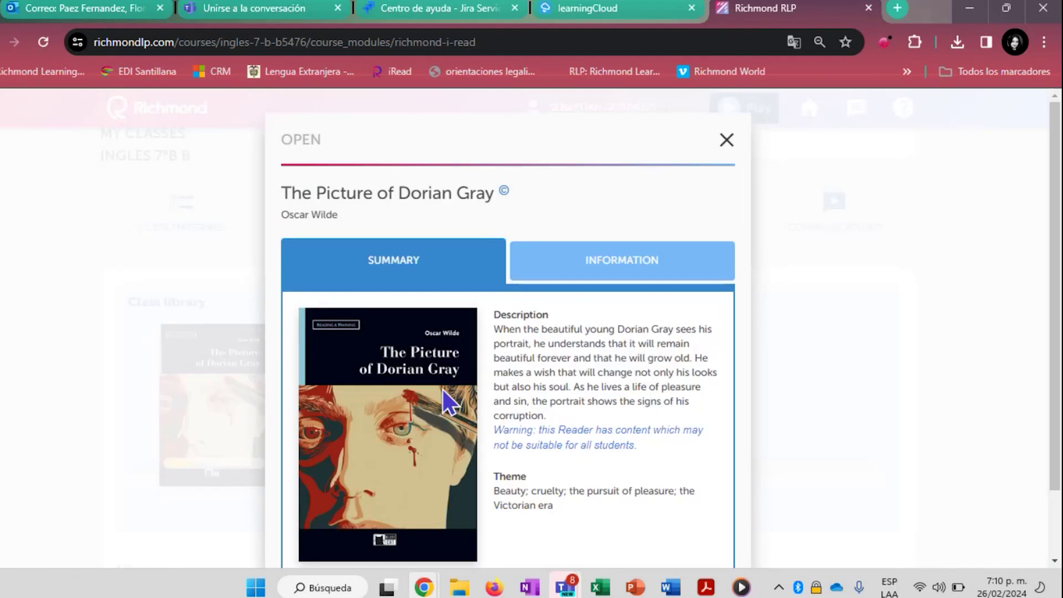
Read the book's summary and its information sheet, highlighting the year of publication and the CEFR level
{"action": "scroll", "coordinate": [444, 389], "scroll_direction": "down", "scroll_amount": 2}
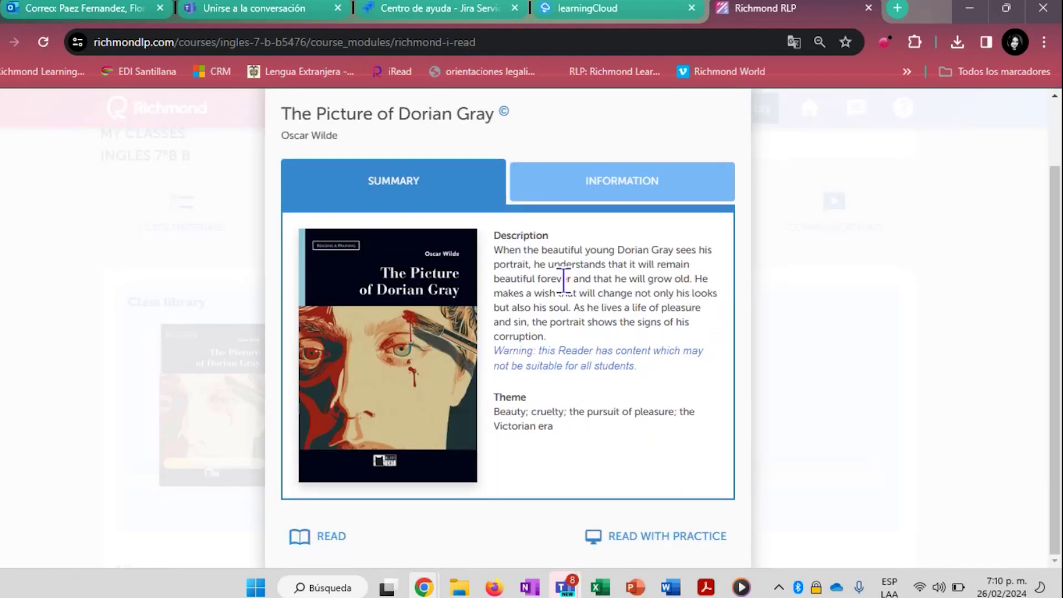
{"action": "left_click", "coordinate": [633, 192]}
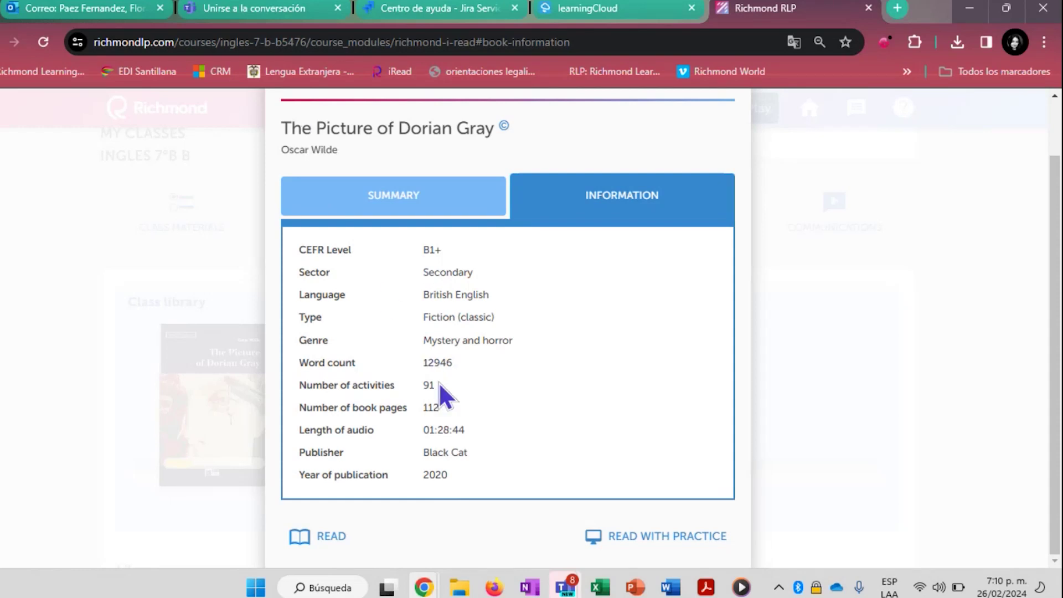
{"action": "left_click_drag", "start_coordinate": [423, 452], "coordinate": [456, 475]}
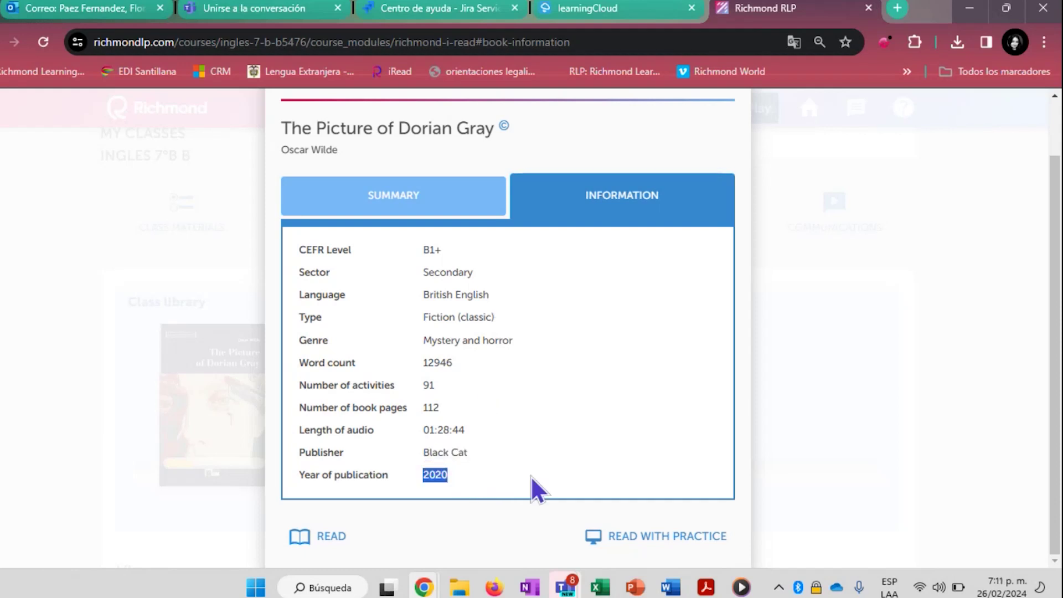
{"action": "left_click", "coordinate": [428, 247]}
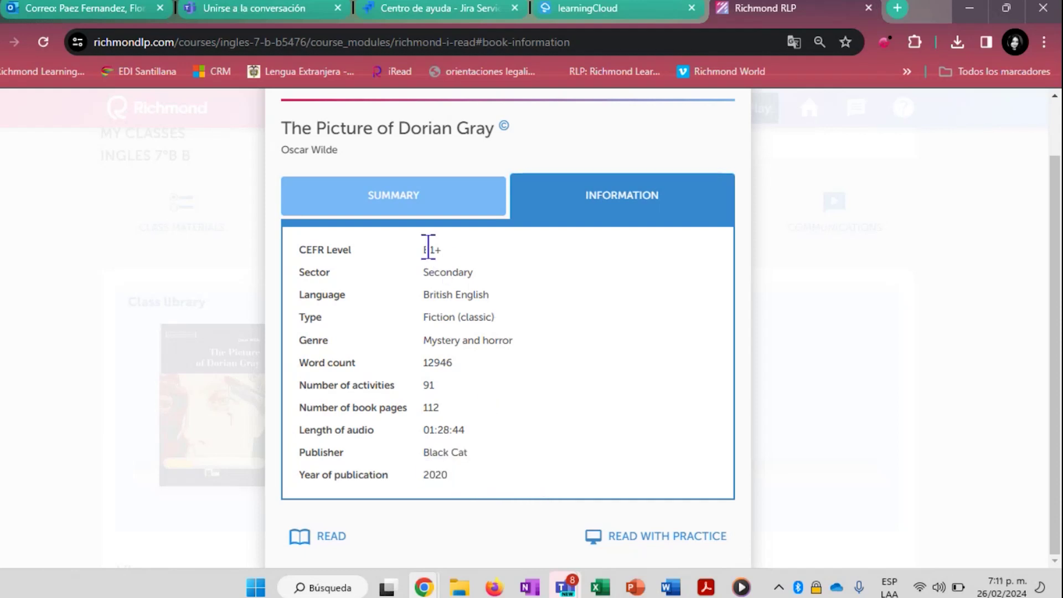
{"action": "double_click", "coordinate": [424, 249]}
Open "The Picture of Dorian Gray" in Read with practice mode and look over the "Before you read" and Chapter 1 contents
{"action": "left_click", "coordinate": [655, 540]}
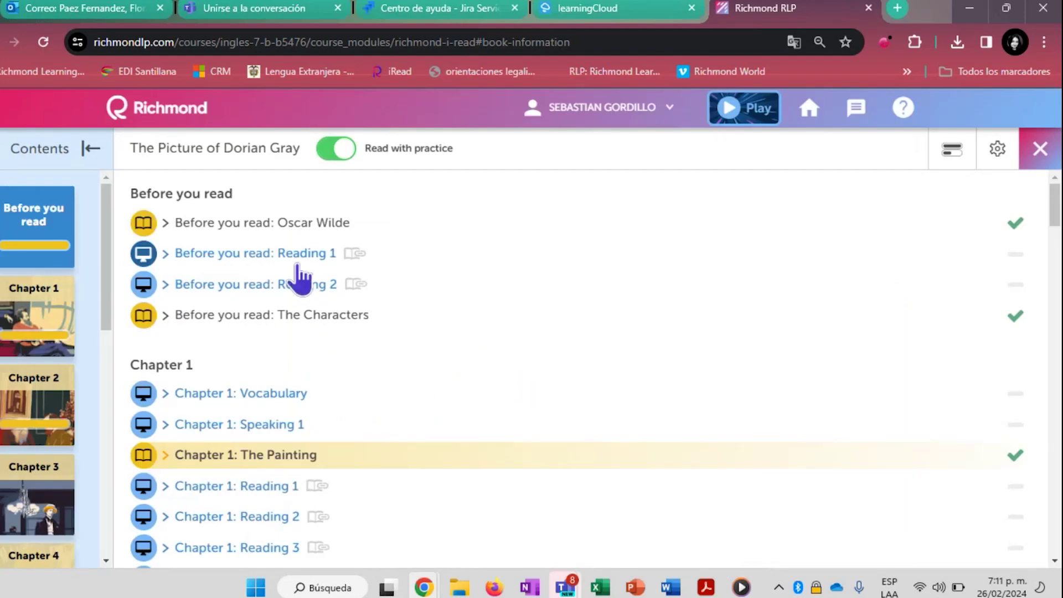
{"action": "scroll", "coordinate": [280, 488], "scroll_direction": "down", "scroll_amount": 5}
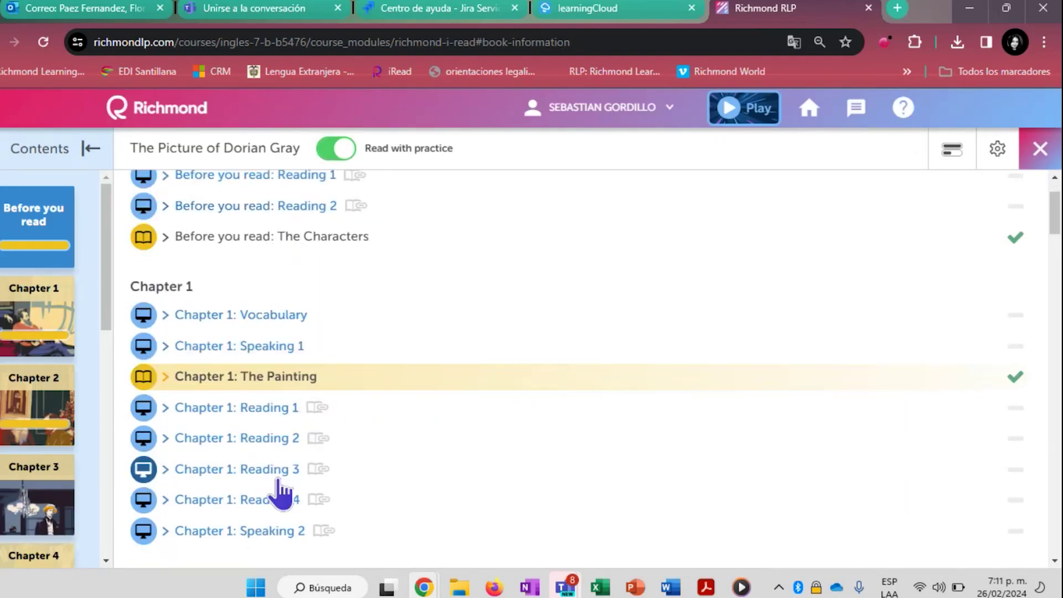
{"action": "scroll", "coordinate": [279, 477], "scroll_direction": "down", "scroll_amount": 4}
{"action": "scroll", "coordinate": [279, 477], "scroll_direction": "up", "scroll_amount": 9}
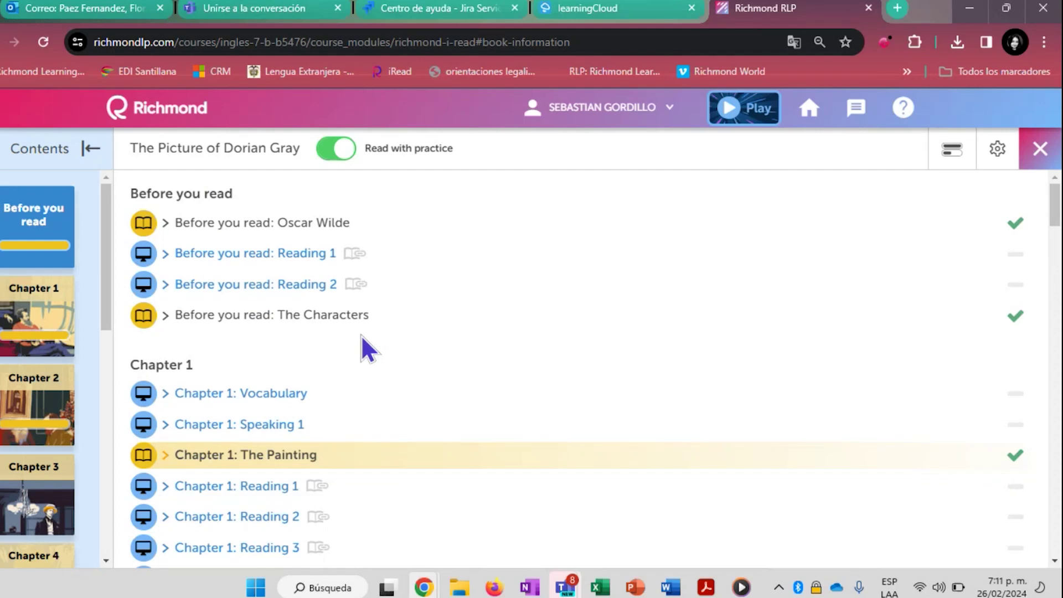
{"action": "scroll", "coordinate": [362, 344], "scroll_direction": "down", "scroll_amount": 1}
{"action": "scroll", "coordinate": [363, 343], "scroll_direction": "up", "scroll_amount": 1}
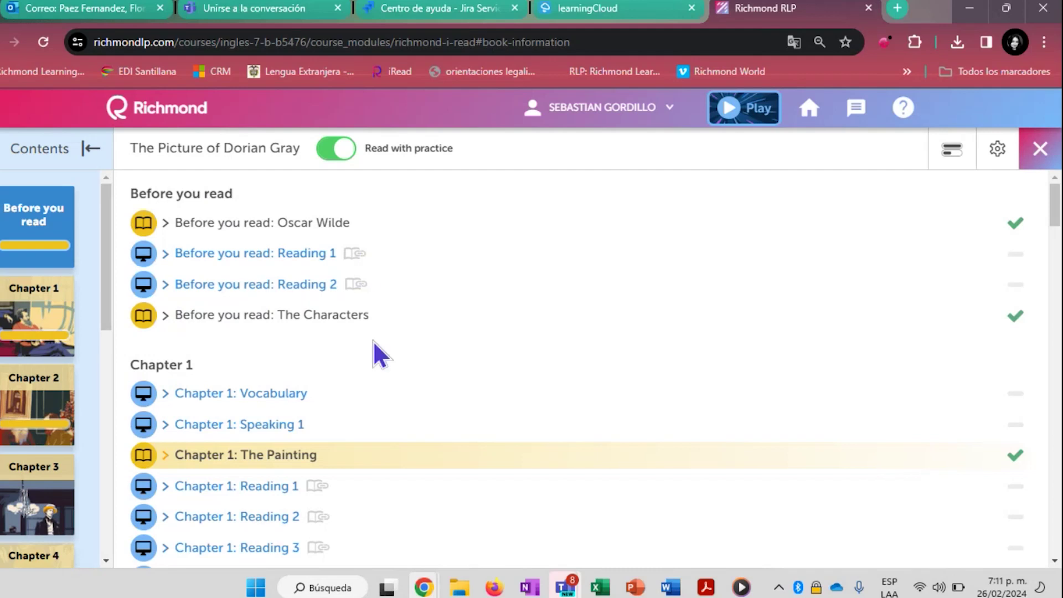
Look through the book's readings and practice activities from Chapter 1 to the end of the "After you read" section
{"action": "scroll", "coordinate": [379, 345], "scroll_direction": "down", "scroll_amount": 1}
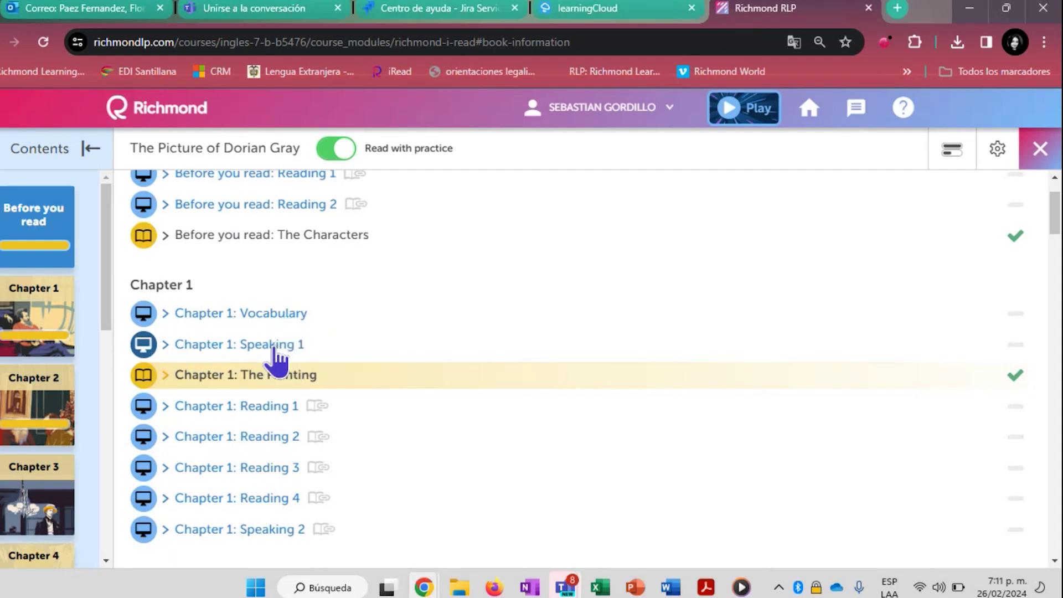
{"action": "scroll", "coordinate": [286, 359], "scroll_direction": "down", "scroll_amount": 4}
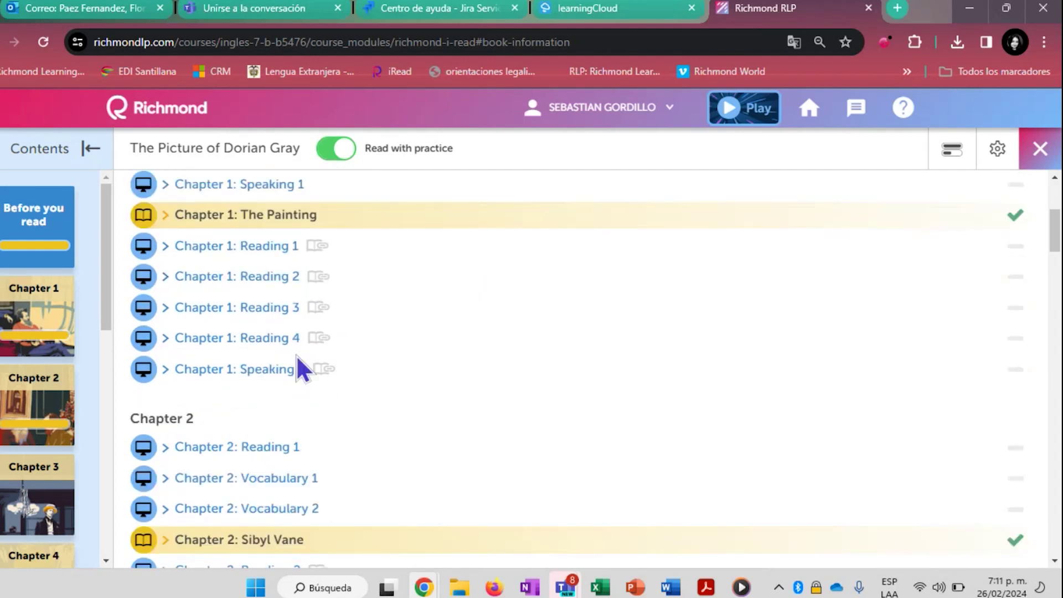
{"action": "scroll", "coordinate": [296, 357], "scroll_direction": "down", "scroll_amount": 4}
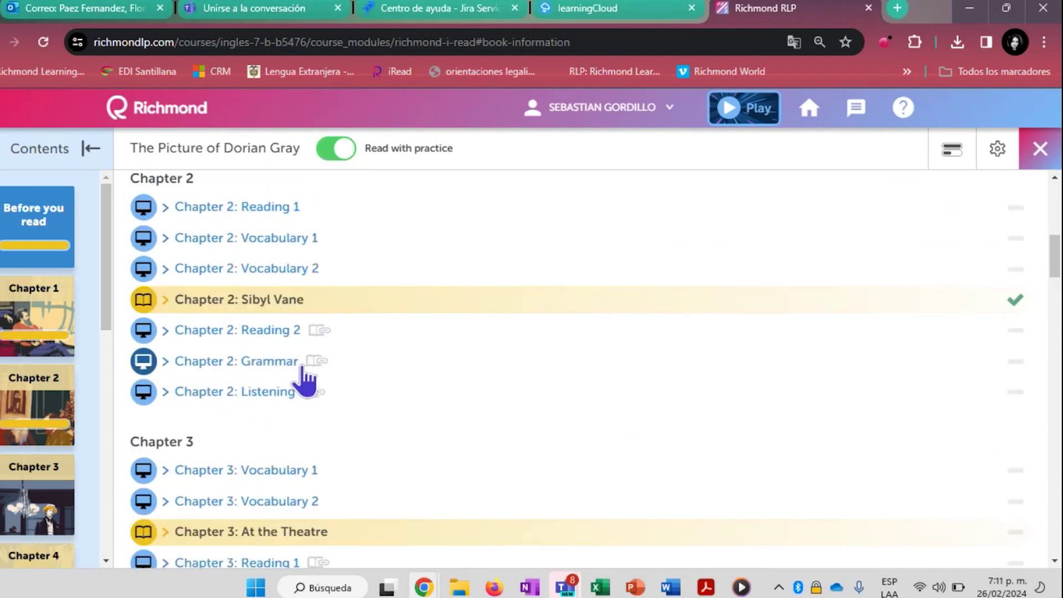
{"action": "scroll", "coordinate": [284, 338], "scroll_direction": "down", "scroll_amount": 3}
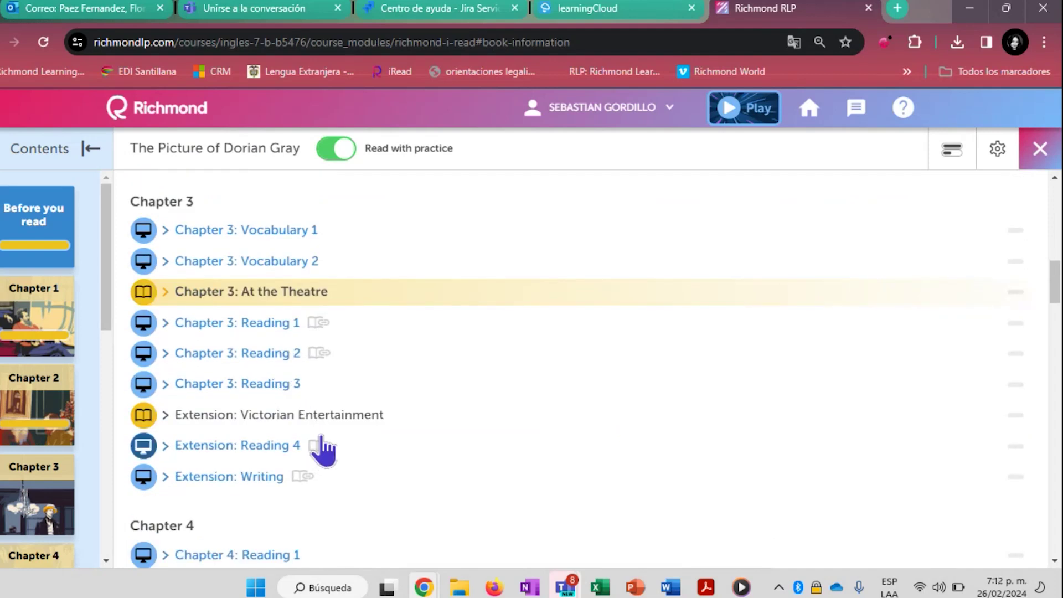
{"action": "scroll", "coordinate": [327, 421], "scroll_direction": "down", "scroll_amount": 2}
{"action": "scroll", "coordinate": [332, 394], "scroll_direction": "down", "scroll_amount": 7}
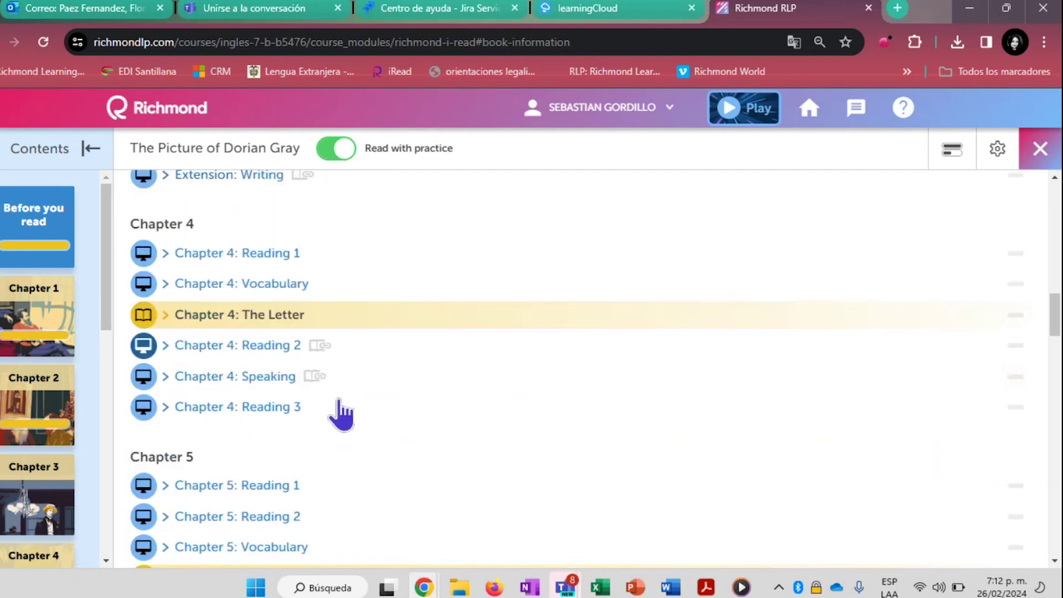
{"action": "scroll", "coordinate": [342, 405], "scroll_direction": "down", "scroll_amount": 4}
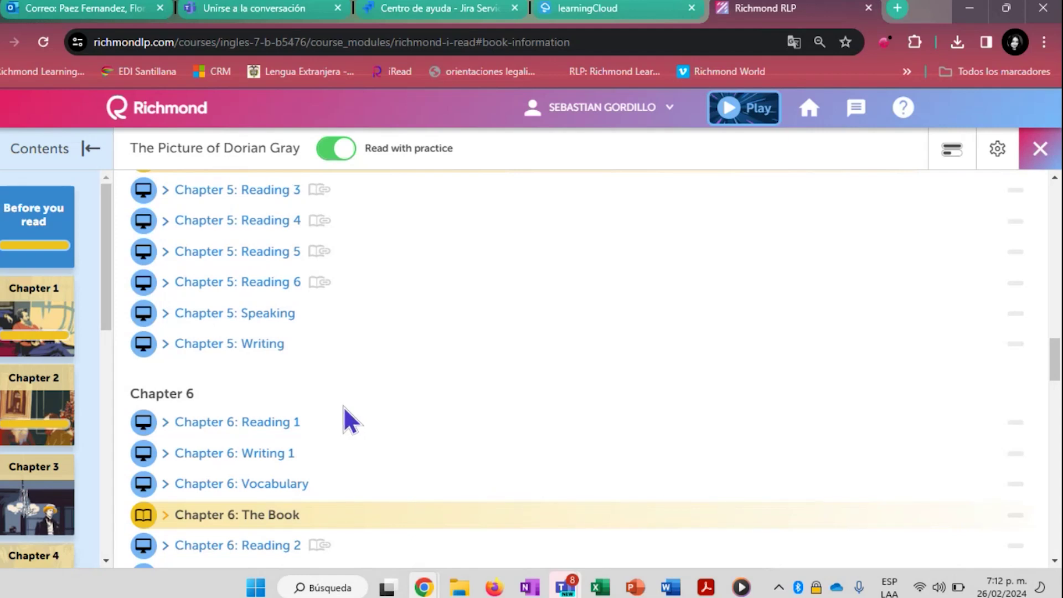
{"action": "scroll", "coordinate": [343, 406], "scroll_direction": "up", "scroll_amount": 1}
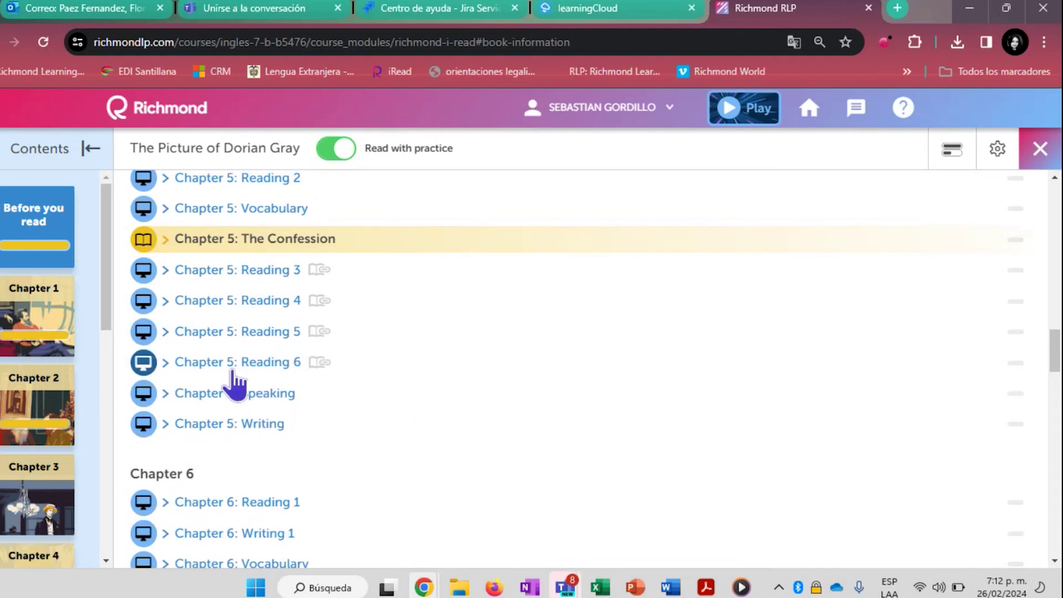
{"action": "scroll", "coordinate": [299, 531], "scroll_direction": "down", "scroll_amount": 3}
{"action": "scroll", "coordinate": [486, 455], "scroll_direction": "down", "scroll_amount": 2}
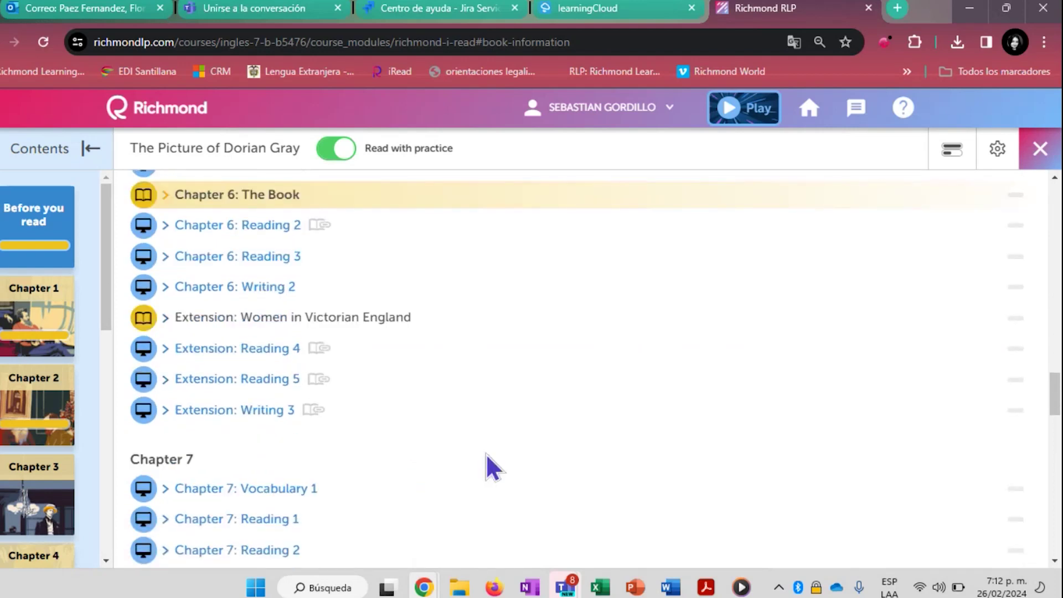
{"action": "scroll", "coordinate": [486, 453], "scroll_direction": "down", "scroll_amount": 6}
{"action": "scroll", "coordinate": [489, 454], "scroll_direction": "down", "scroll_amount": 4}
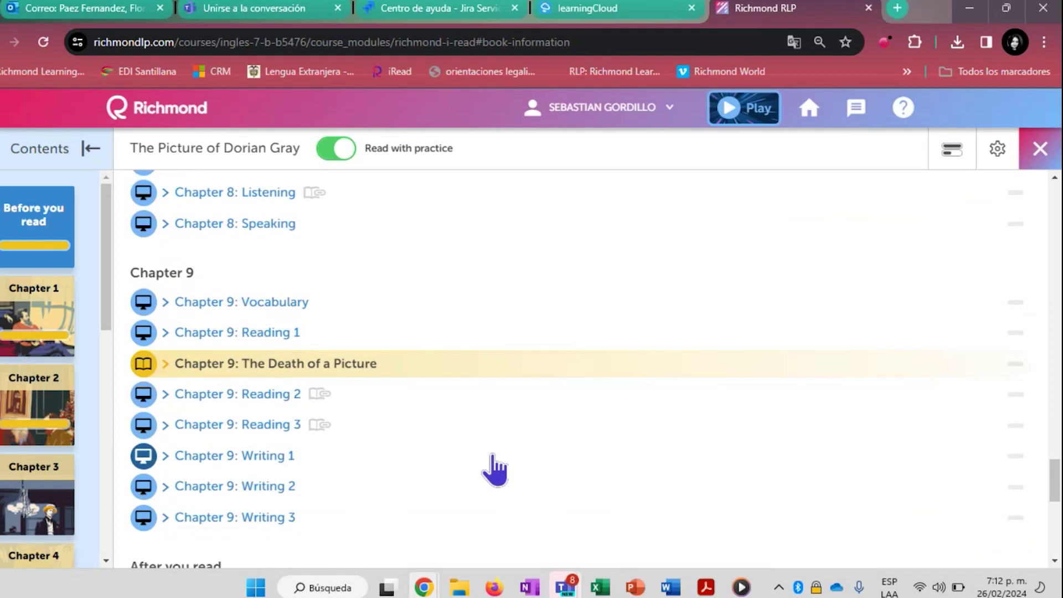
{"action": "scroll", "coordinate": [495, 469], "scroll_direction": "down", "scroll_amount": 5}
{"action": "scroll", "coordinate": [495, 470], "scroll_direction": "down", "scroll_amount": 1}
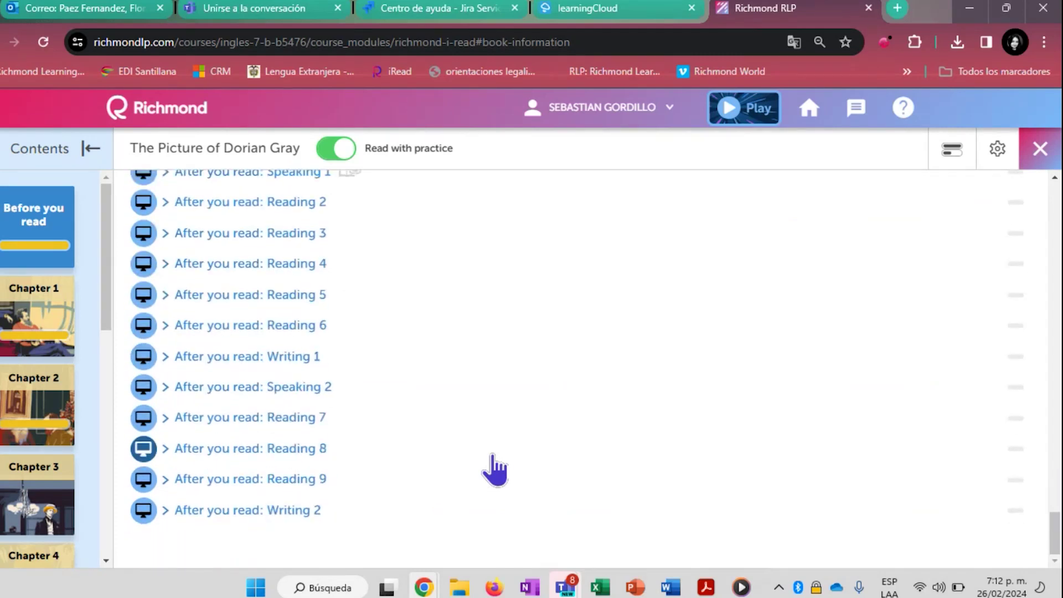
Return to the start of the contents and close the book, going back to the class library
{"action": "scroll", "coordinate": [652, 404], "scroll_direction": "up", "scroll_amount": 20}
{"action": "scroll", "coordinate": [778, 356], "scroll_direction": "up", "scroll_amount": 15}
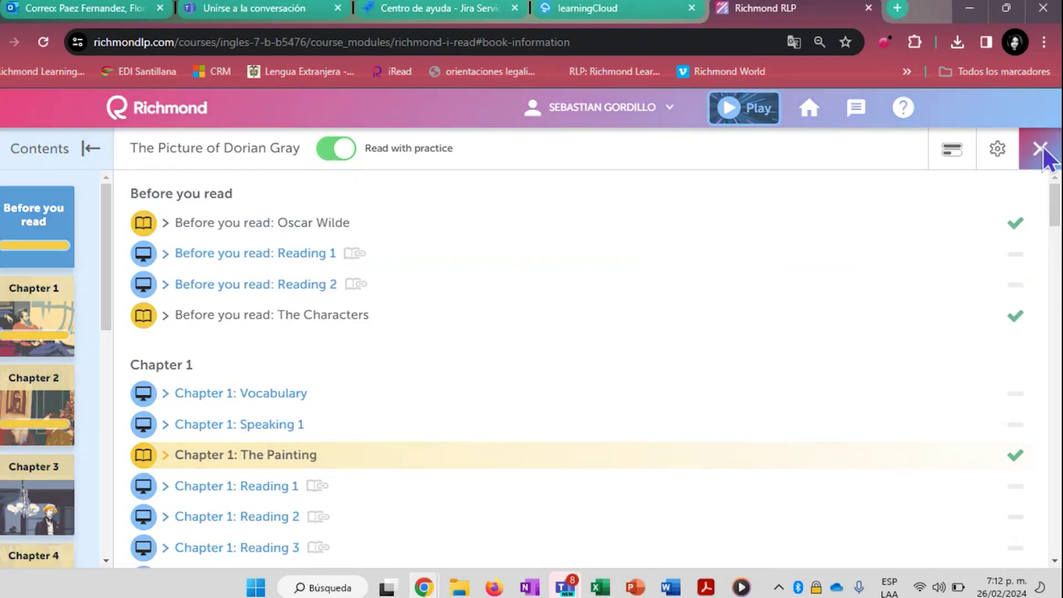
{"action": "left_click", "coordinate": [1042, 149]}
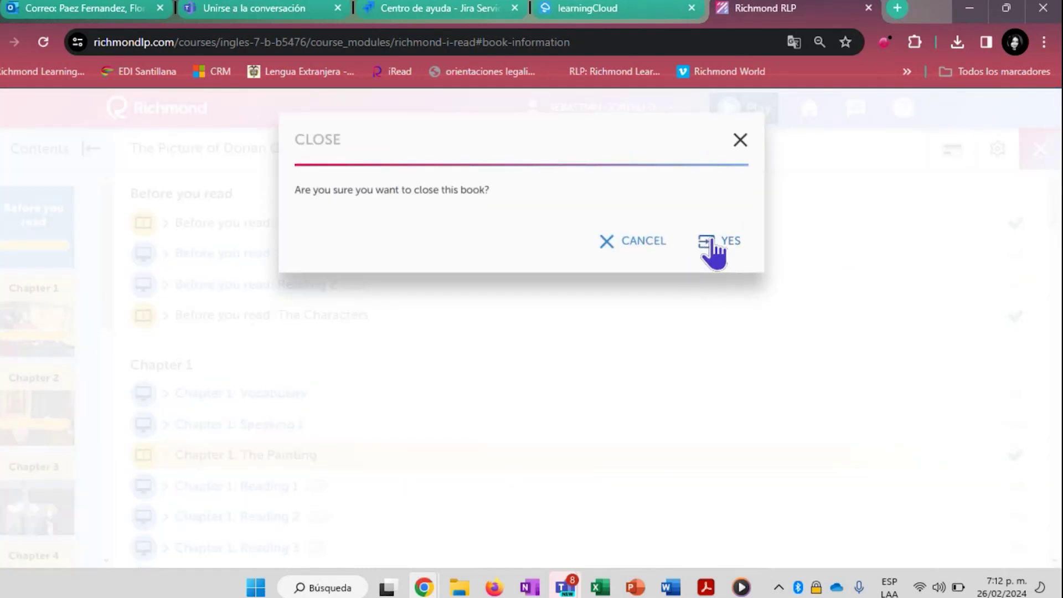
{"action": "left_click", "coordinate": [715, 243]}
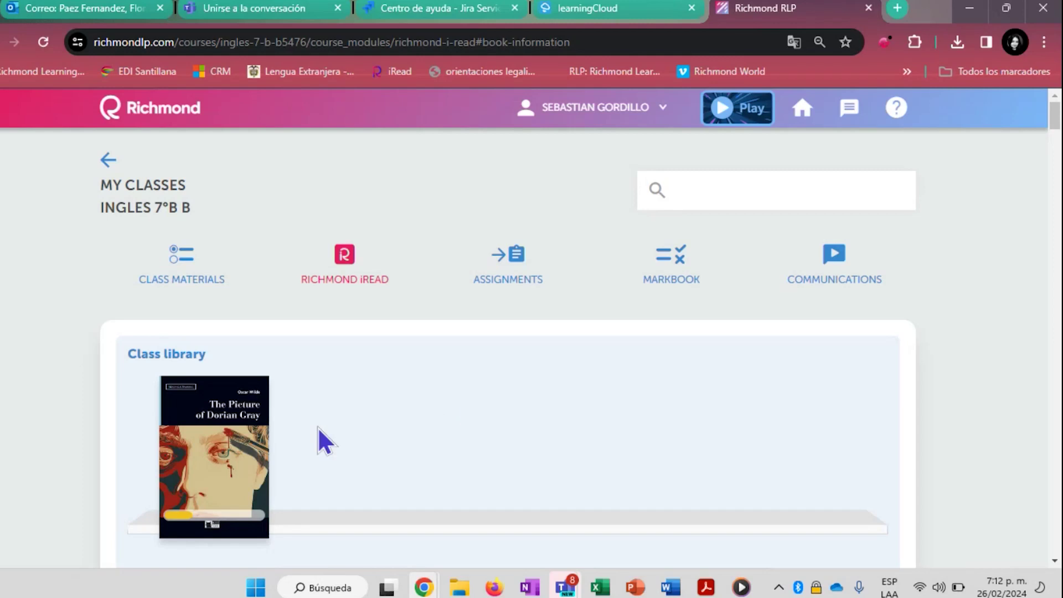
{"action": "mouse_move", "coordinate": [259, 413]}
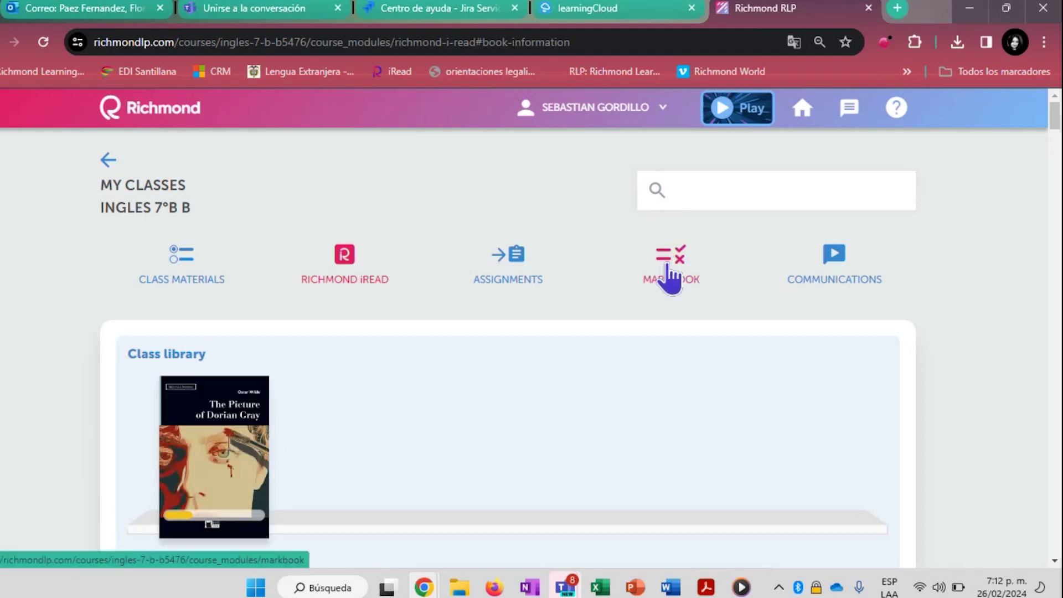
View the Markbook's iRead table and look over the time spent, completion and average scores for each book
{"action": "left_click", "coordinate": [682, 293]}
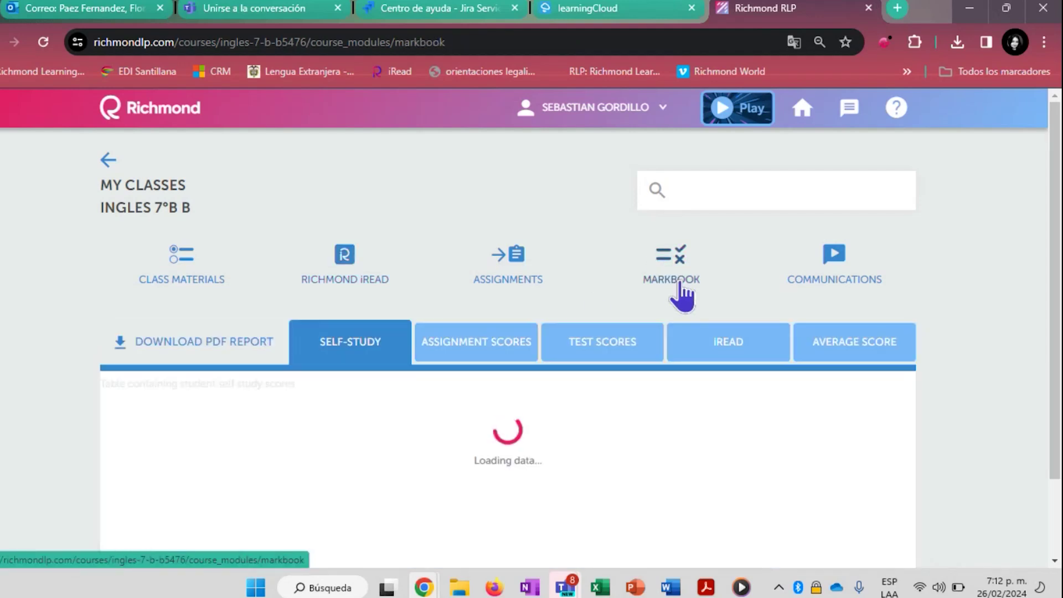
{"action": "left_click", "coordinate": [725, 351]}
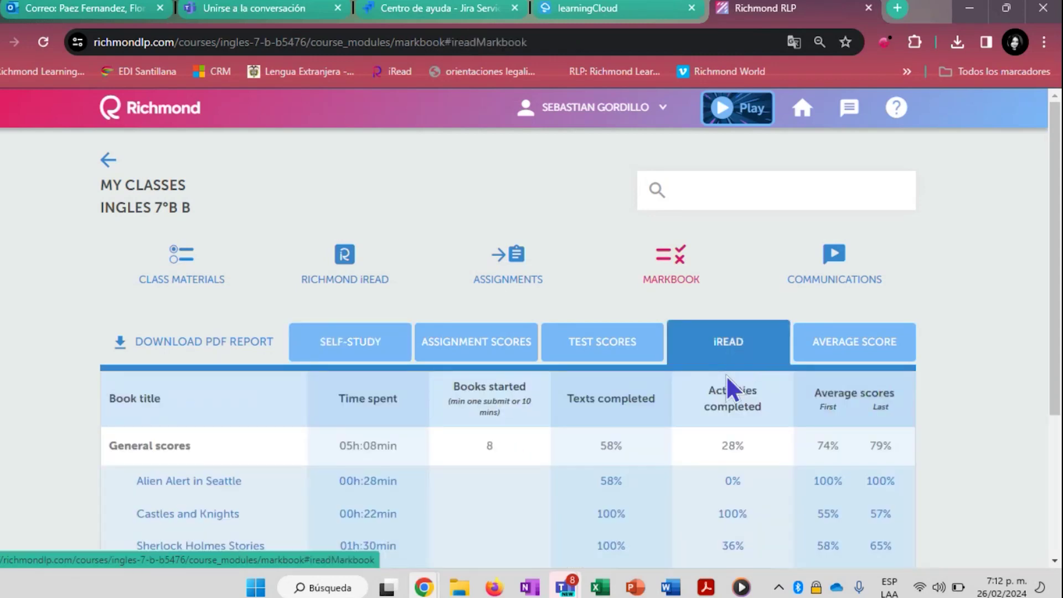
{"action": "scroll", "coordinate": [724, 383], "scroll_direction": "down", "scroll_amount": 3}
{"action": "scroll", "coordinate": [918, 391], "scroll_direction": "down", "scroll_amount": 1}
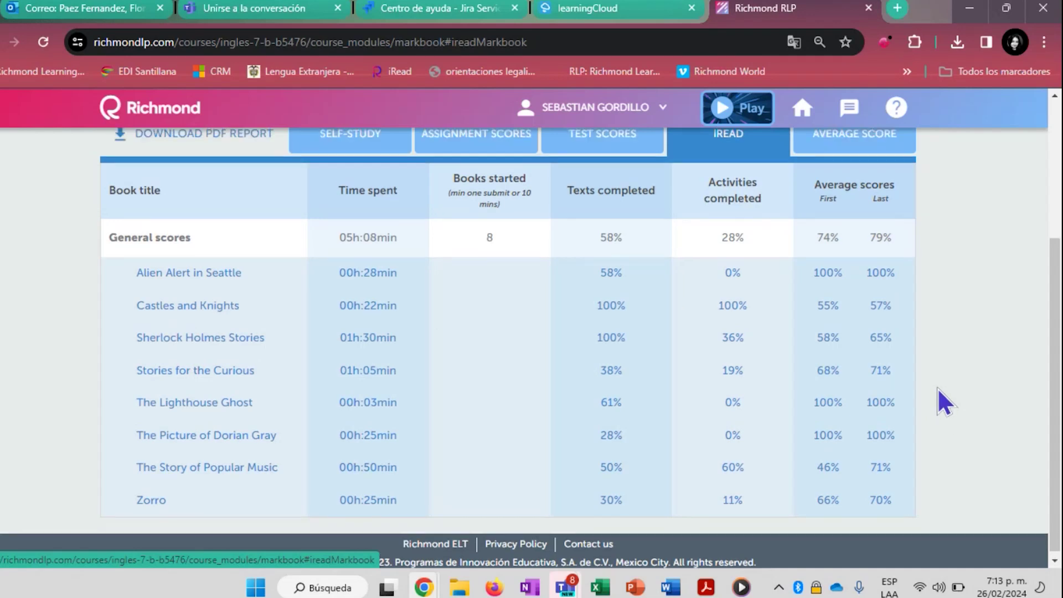
{"action": "scroll", "coordinate": [940, 387], "scroll_direction": "up", "scroll_amount": 4}
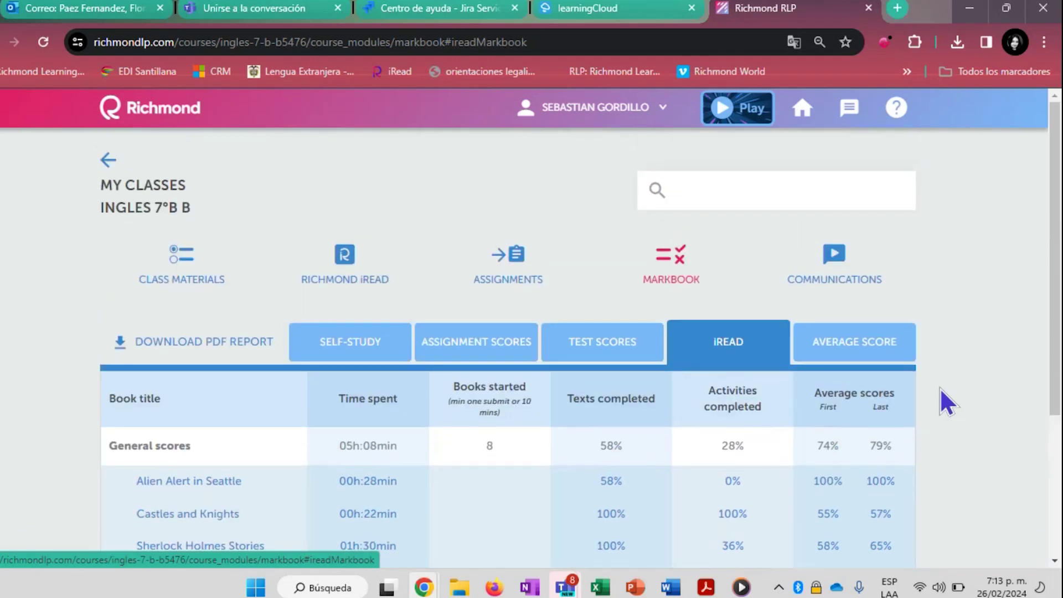
{"action": "scroll", "coordinate": [945, 387], "scroll_direction": "down", "scroll_amount": 3}
Switch to the media player with the Richmond Solution parents' app video and skip forward to about 0:32
{"action": "left_click", "coordinate": [742, 588]}
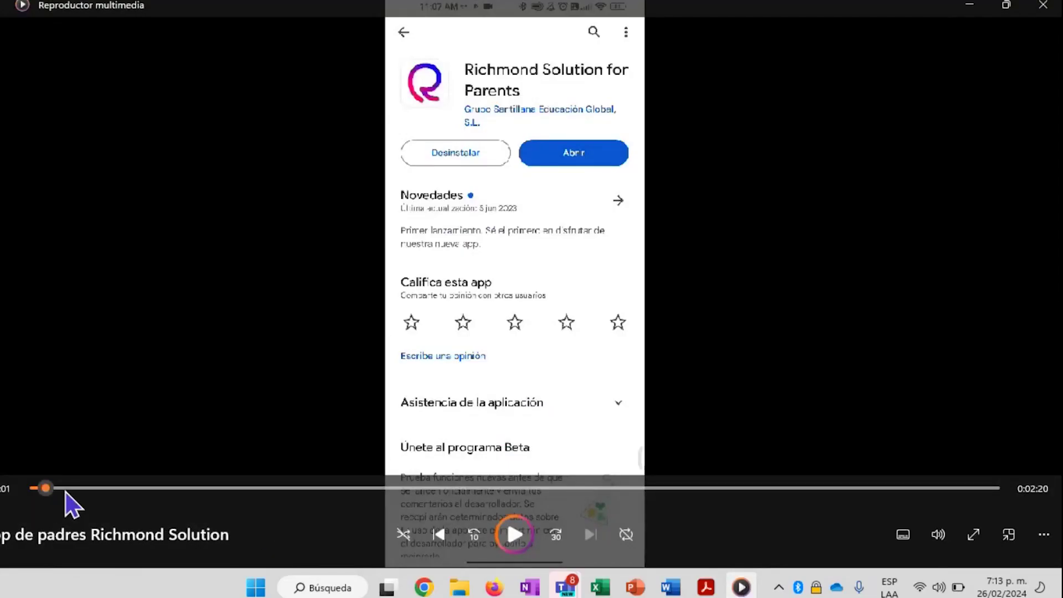
{"action": "left_click", "coordinate": [83, 489]}
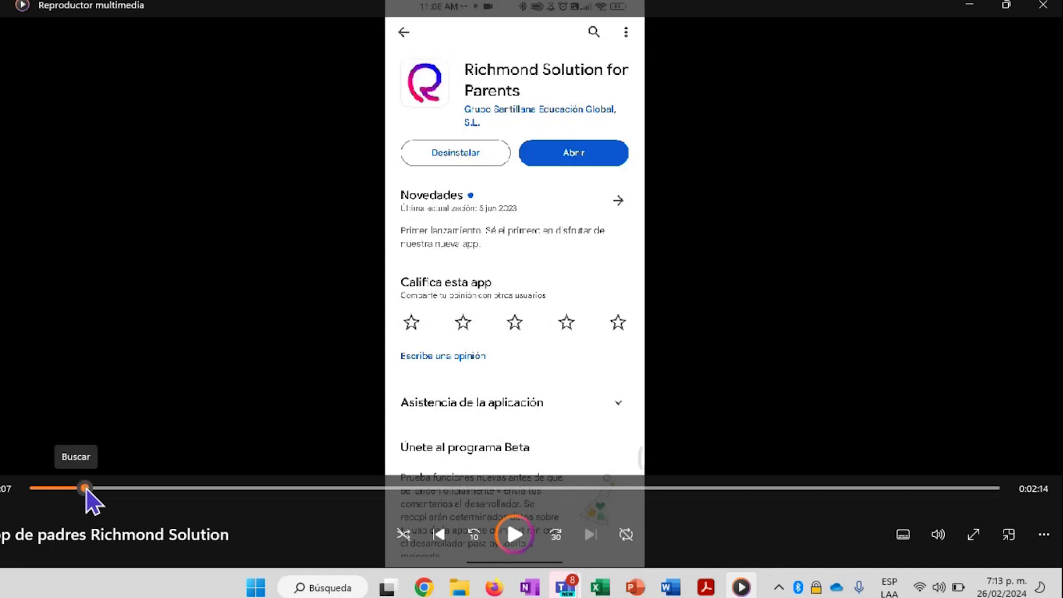
{"action": "left_click", "coordinate": [123, 489]}
{"action": "left_click", "coordinate": [172, 489]}
{"action": "left_click", "coordinate": [210, 489]}
{"action": "left_click", "coordinate": [257, 488]}
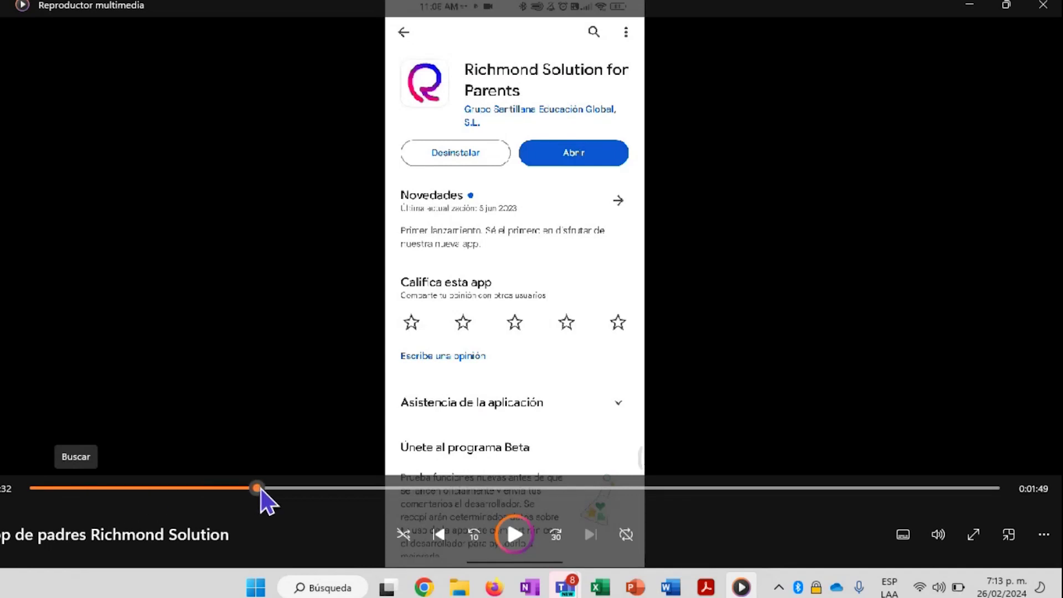